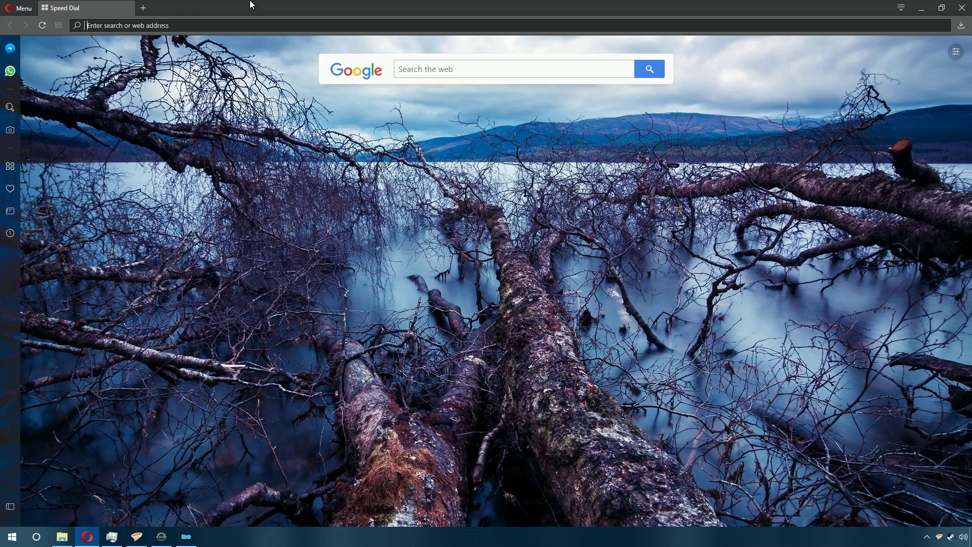
Step: Load bethesda.net in Opera's address bar, replacing the Speed Dial page
{"action": "type", "text": "bethesda.net"}
{"action": "key", "text": "Return"}
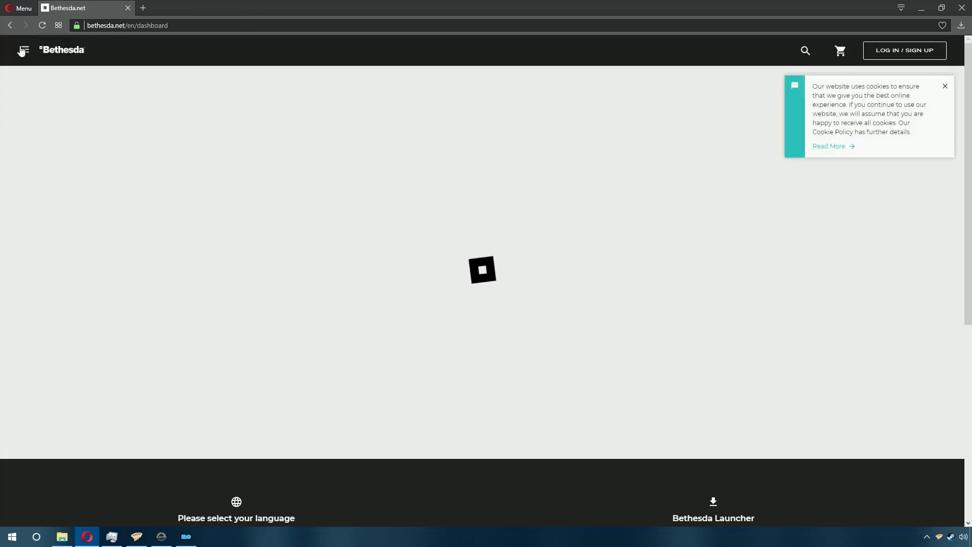
Step: Go to the Bethesda Launcher download page from the site's navigation menu
{"action": "left_click", "coordinate": [25, 51]}
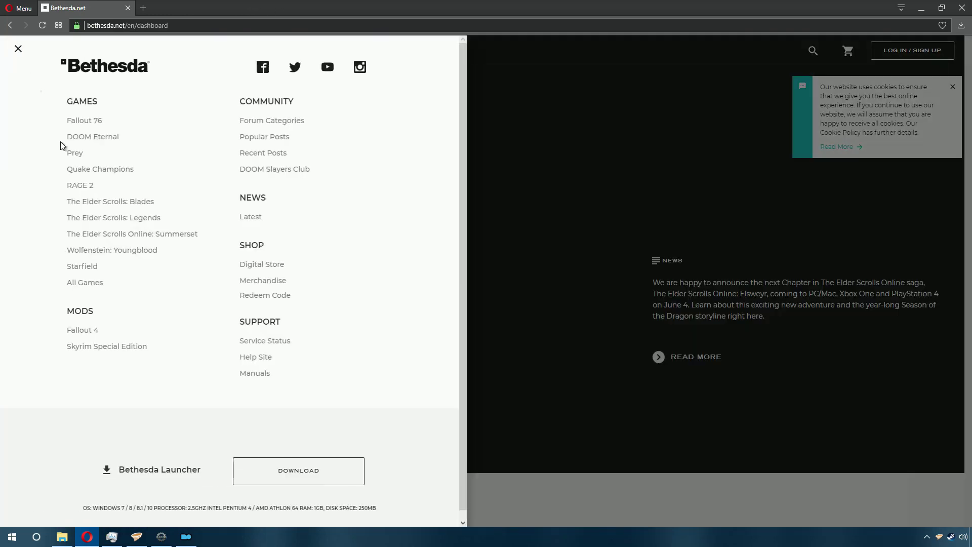
{"action": "left_click", "coordinate": [326, 479]}
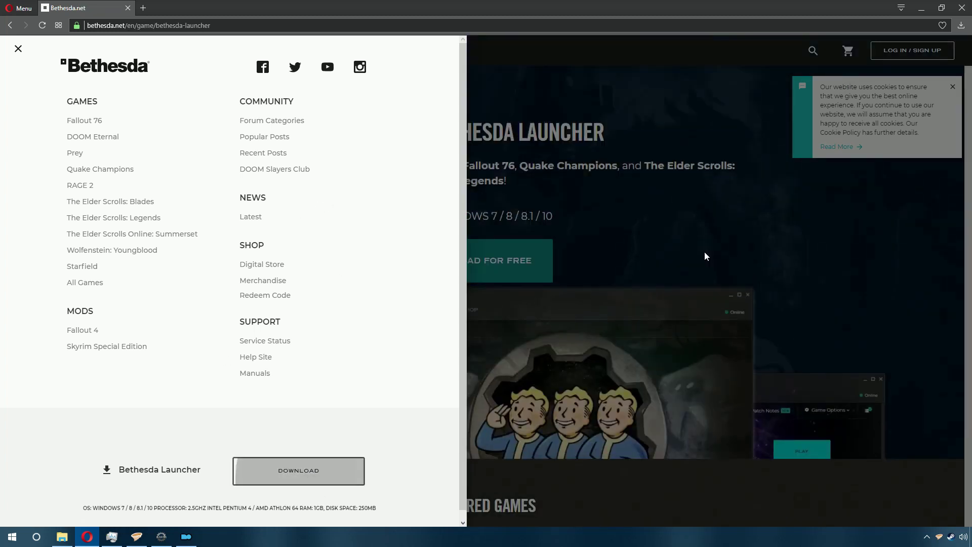
{"action": "left_click", "coordinate": [682, 243]}
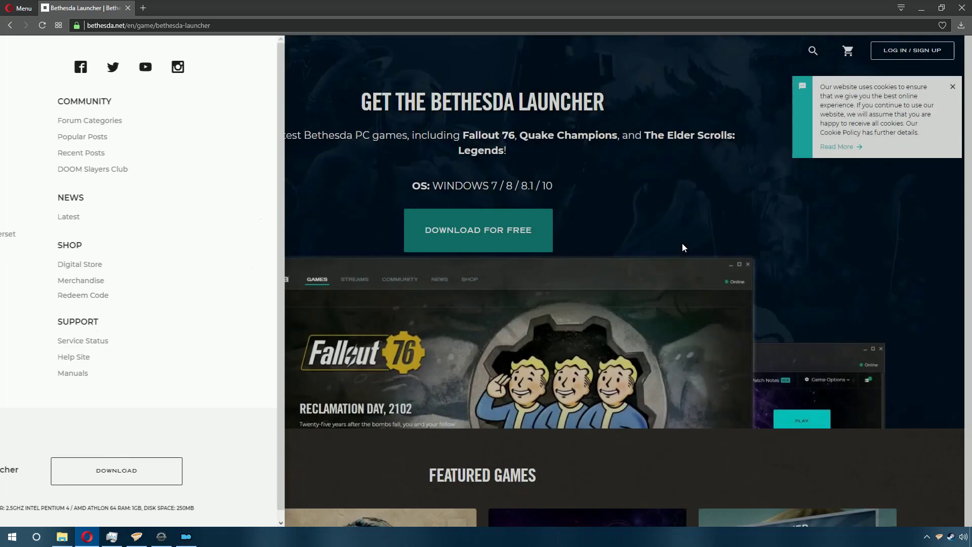
Step: Download the launcher installer into Downloads, replacing the old copy, and run it
{"action": "left_click", "coordinate": [521, 229]}
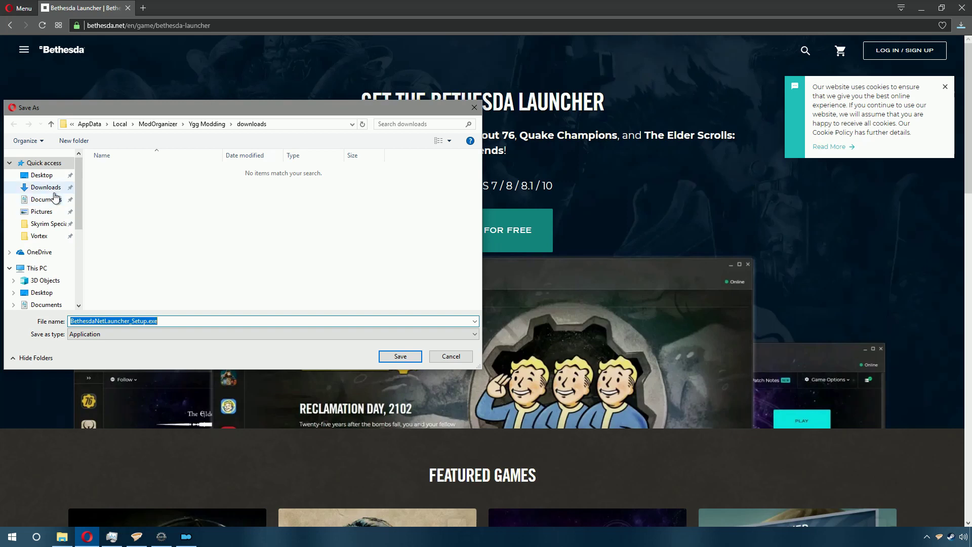
{"action": "left_click", "coordinate": [52, 189]}
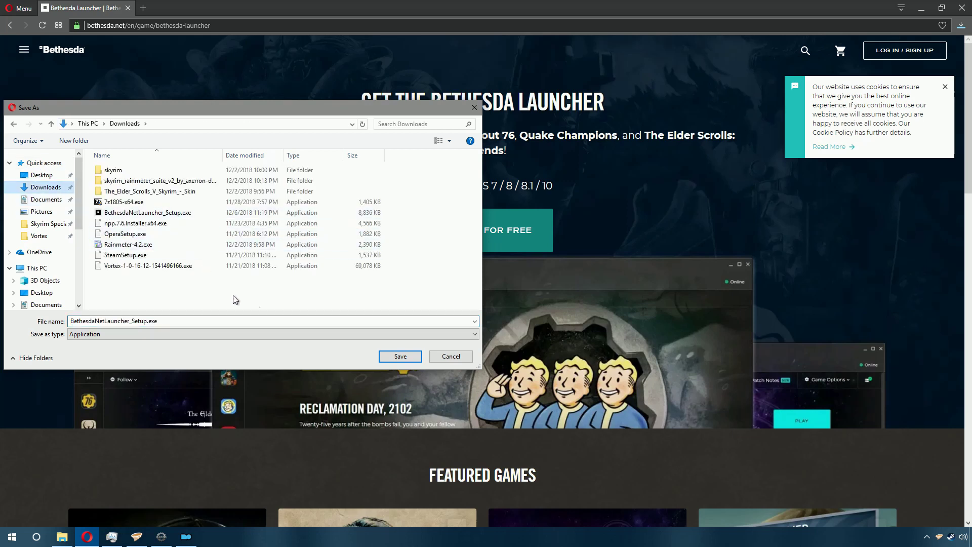
{"action": "left_click", "coordinate": [394, 358]}
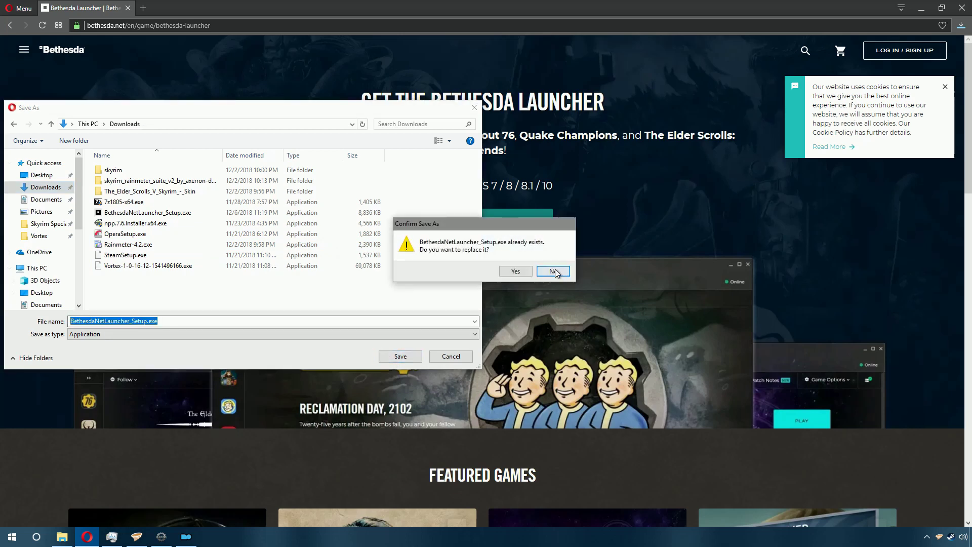
{"action": "left_click", "coordinate": [521, 271]}
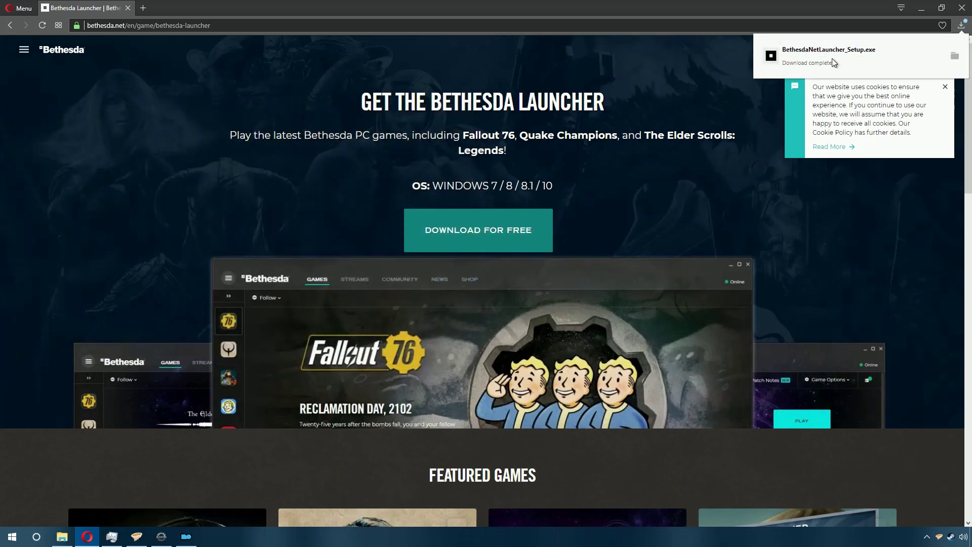
{"action": "left_click", "coordinate": [832, 62]}
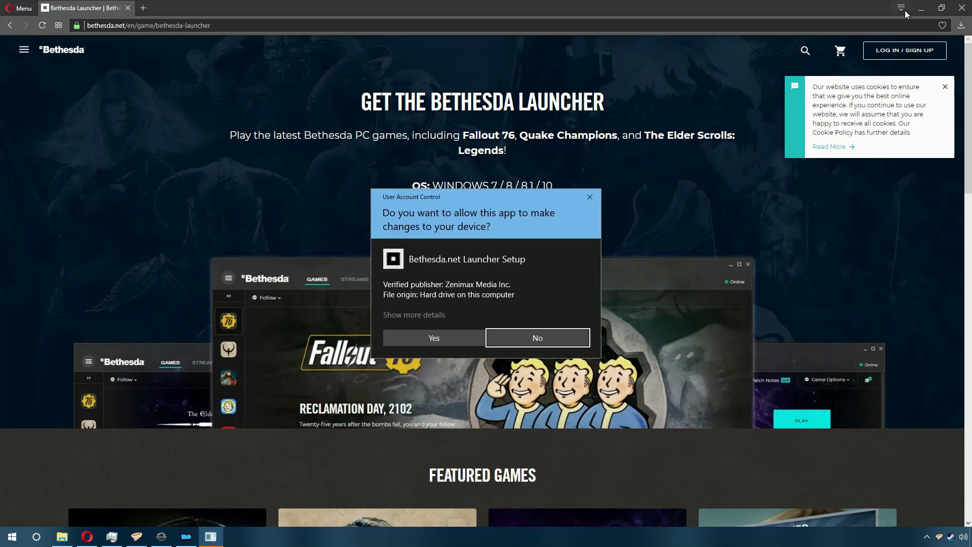
Step: Allow the launcher setup, then sign in with the account username and password
{"action": "left_click", "coordinate": [433, 339]}
{"action": "scroll", "coordinate": [524, 335], "scroll_direction": "down", "scroll_amount": 12}
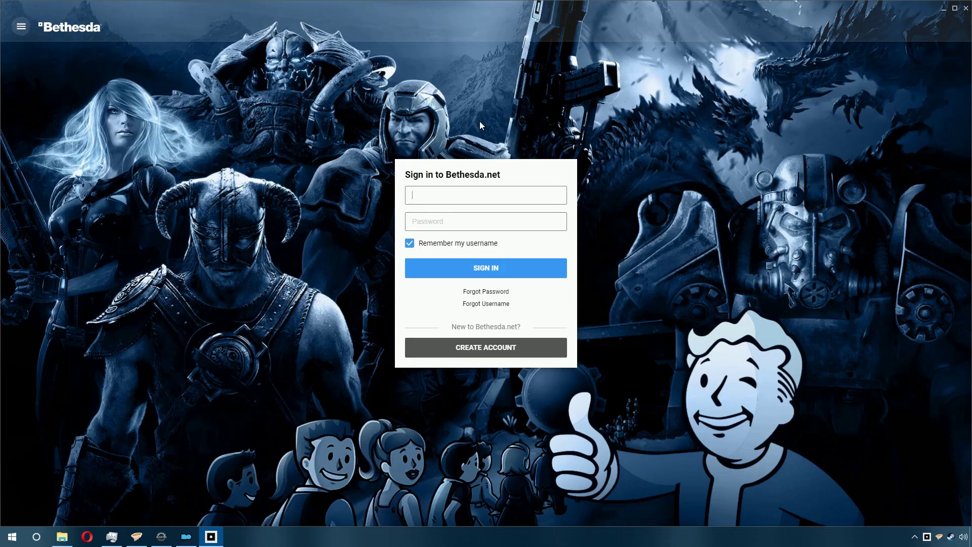
{"action": "type", "text": "yggdrasil75"}
{"action": "key", "text": "Tab"}
{"action": "type", "text": "•••••••••••"}
{"action": "key", "text": "Return"}
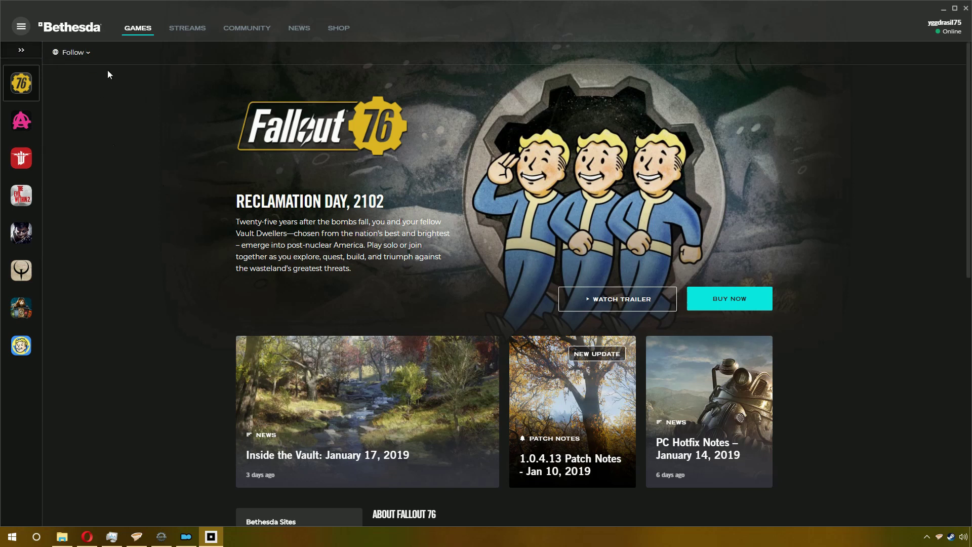
Step: Filter the library to Tools and launch Creation Kit: Skyrim
{"action": "left_click", "coordinate": [27, 56]}
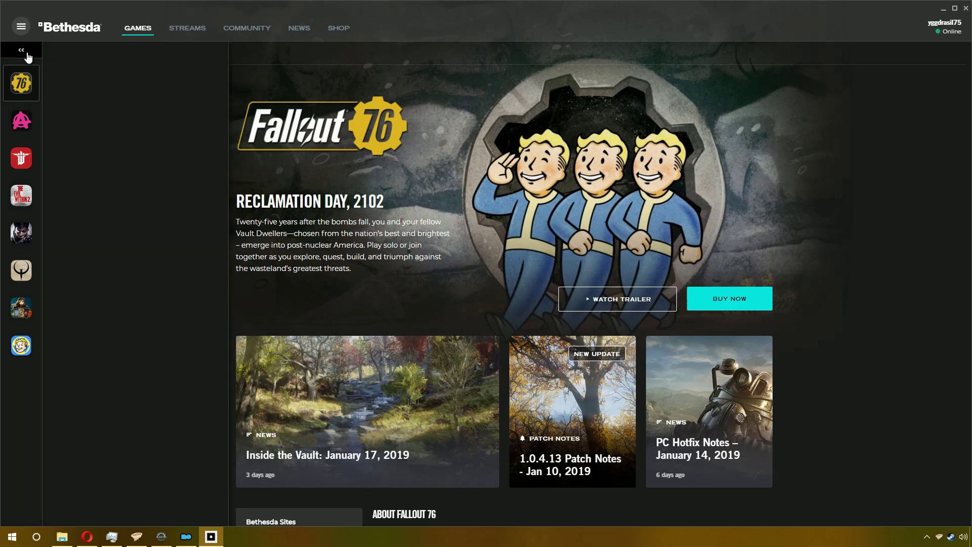
{"action": "left_click", "coordinate": [132, 62]}
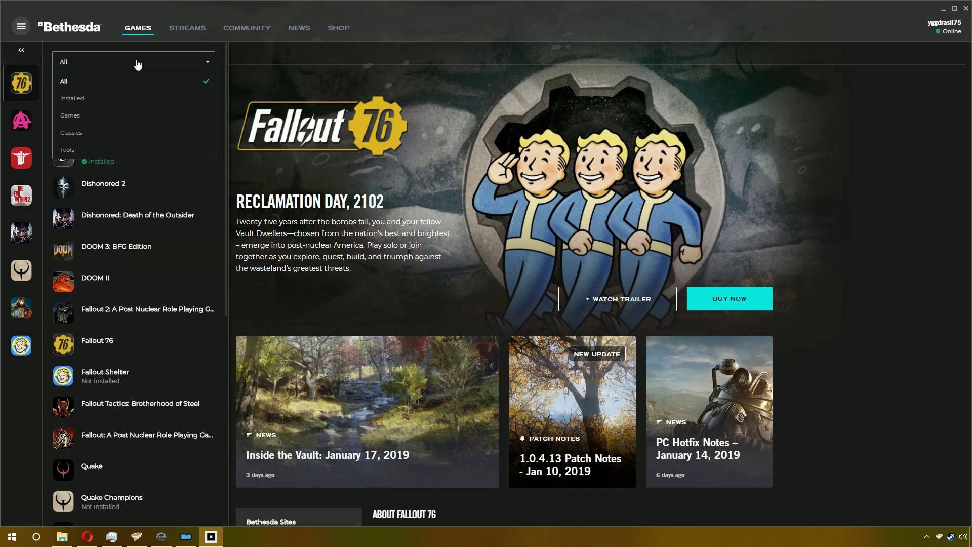
{"action": "left_click", "coordinate": [91, 149]}
{"action": "left_click", "coordinate": [135, 122]}
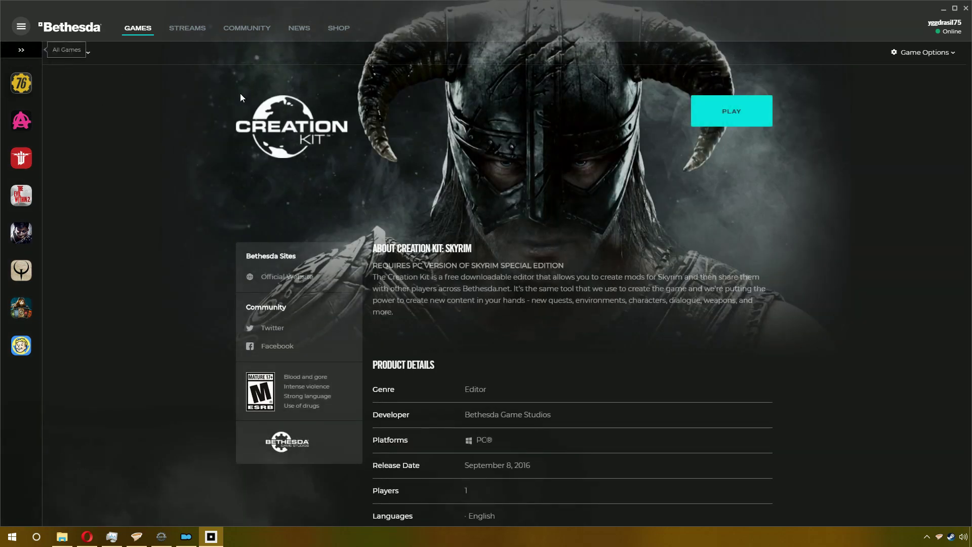
{"action": "left_click", "coordinate": [728, 117]}
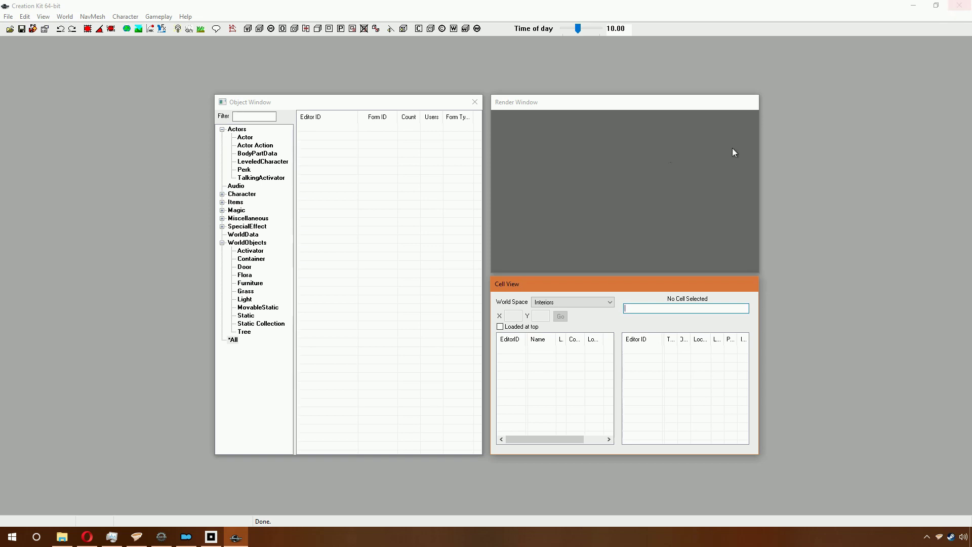
Step: Close the Creation Kit editor window to return to the launcher page
{"action": "left_click", "coordinate": [835, 7]}
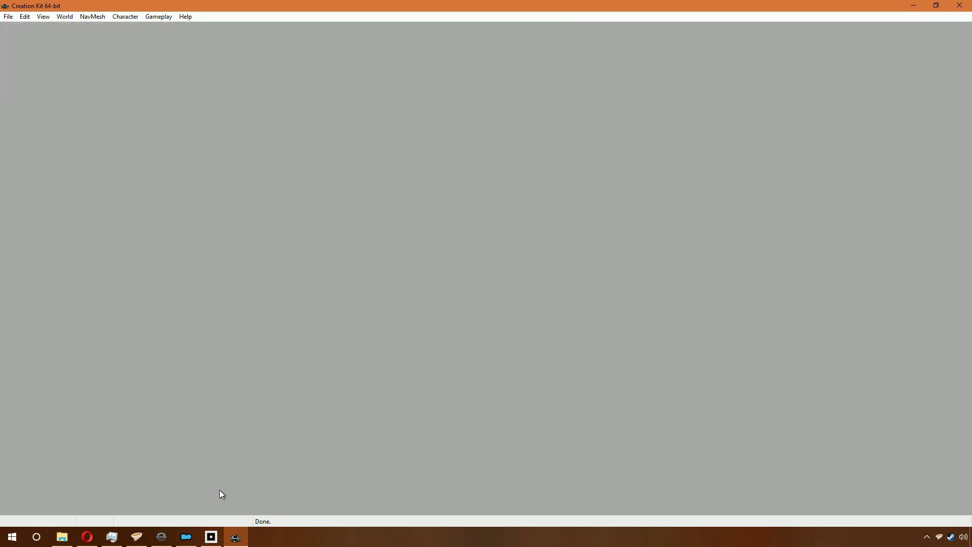
{"action": "mouse_move", "coordinate": [149, 539]}
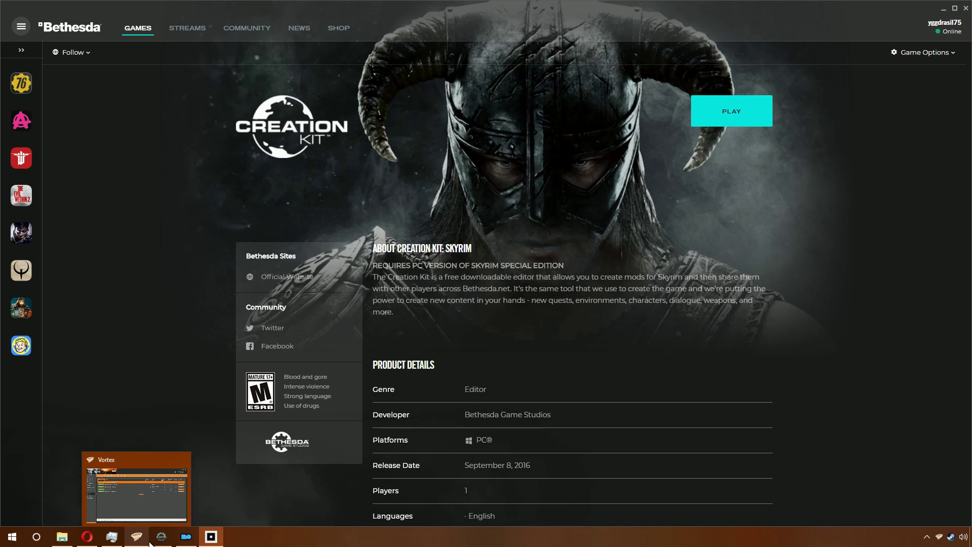
Step: Search 'ck fixes' and open the SSE CreationKit Fixes mod's Files tab
{"action": "key", "text": "alt+Tab"}
{"action": "type", "text": "c"}
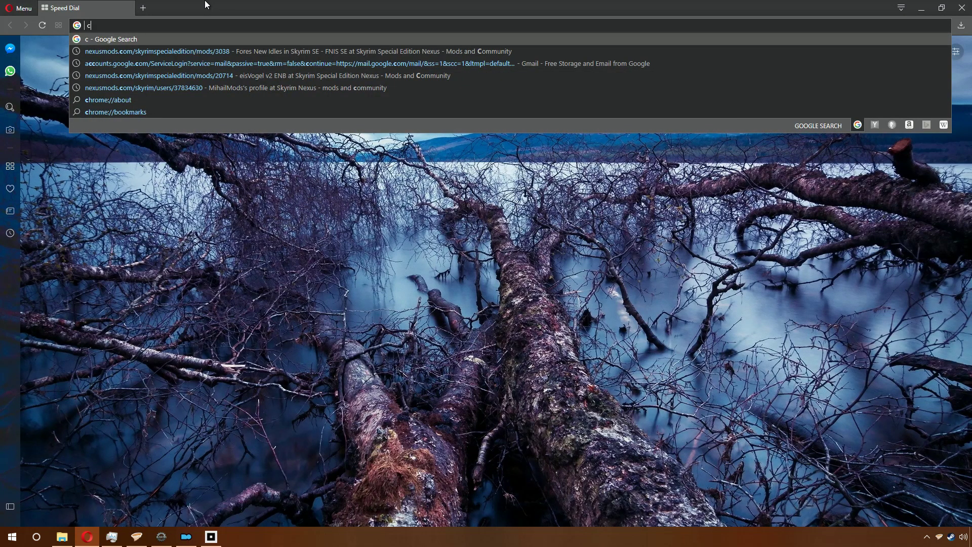
{"action": "type", "text": "k fixes"}
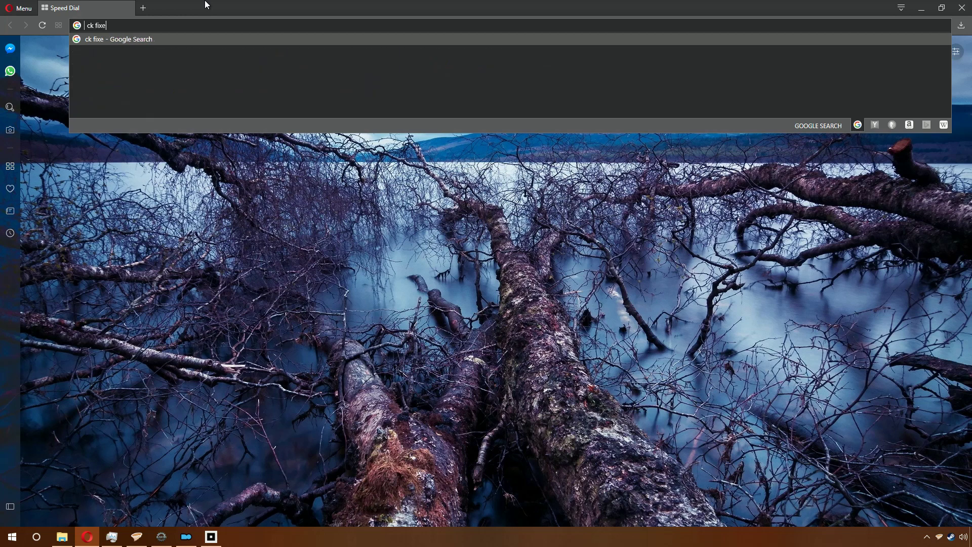
{"action": "key", "text": "Return"}
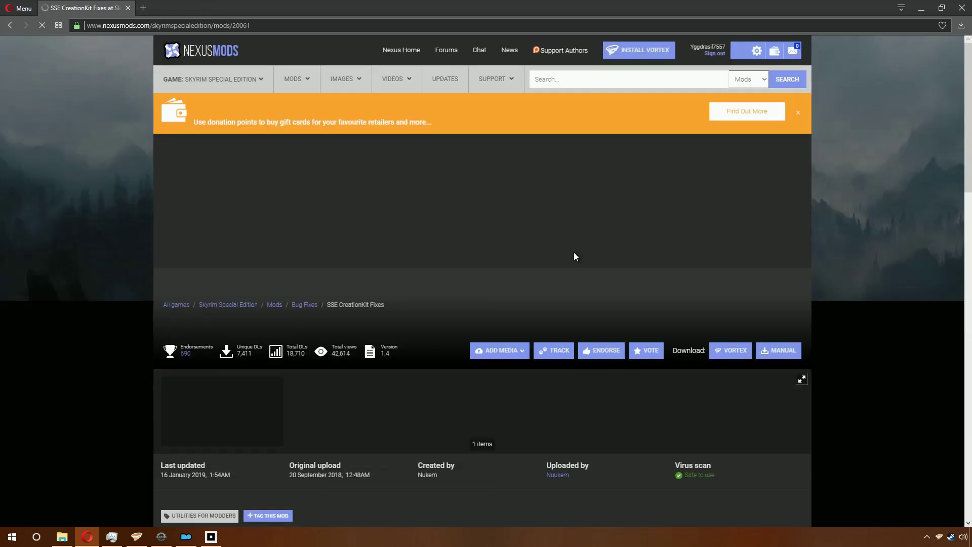
{"action": "scroll", "coordinate": [311, 336], "scroll_direction": "down", "scroll_amount": 3}
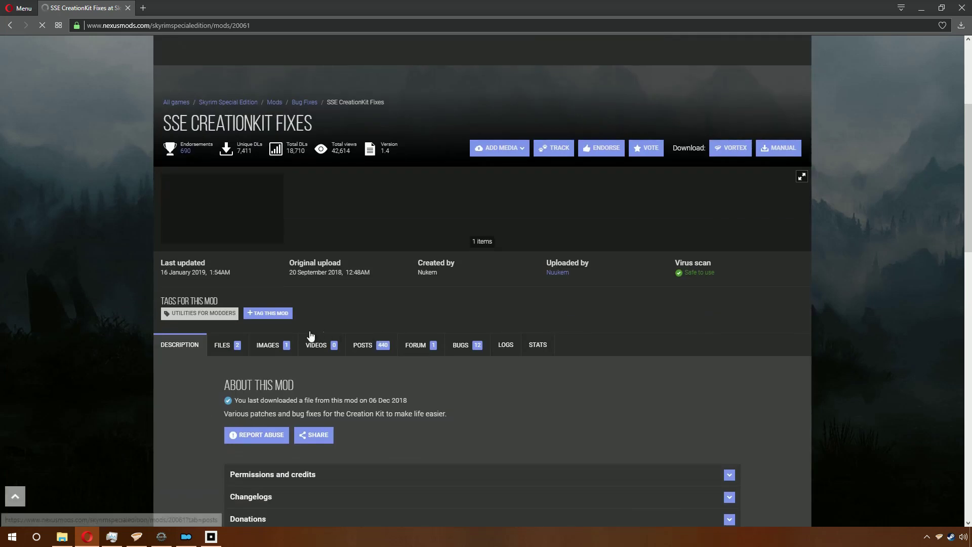
{"action": "left_click", "coordinate": [224, 349]}
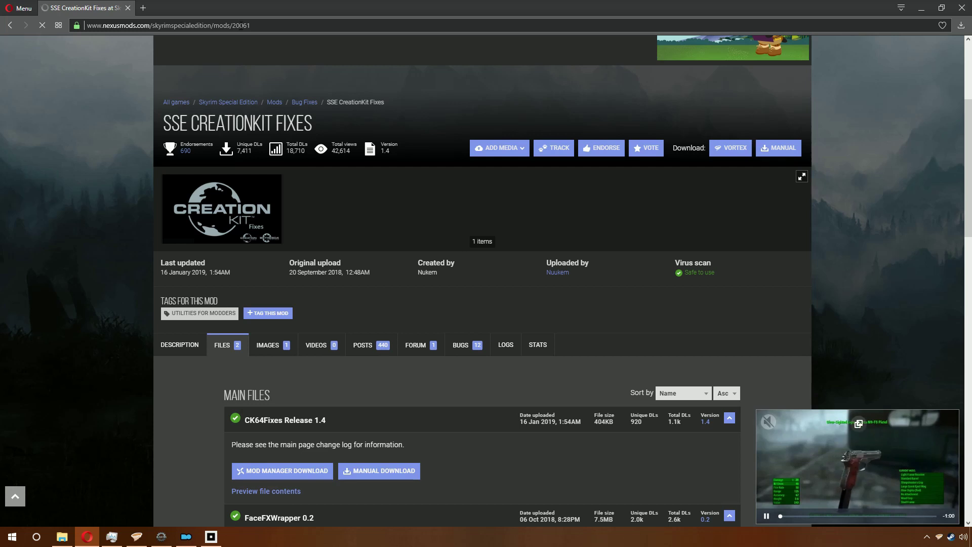
Step: Send CK64Fixes Release 1.4 to the mod manager and manually download FaceFXWrapper 0.2
{"action": "scroll", "coordinate": [252, 268], "scroll_direction": "down", "scroll_amount": 5}
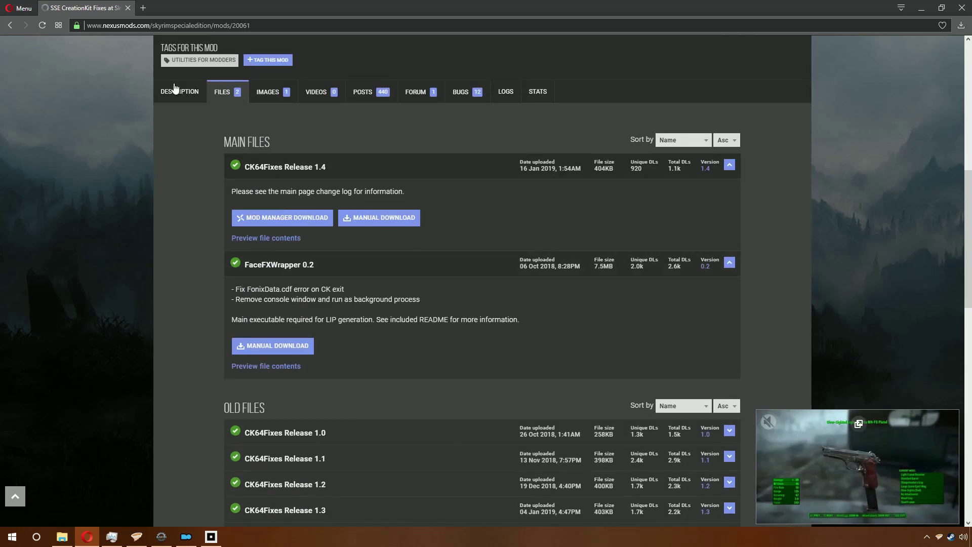
{"action": "left_click", "coordinate": [259, 225]}
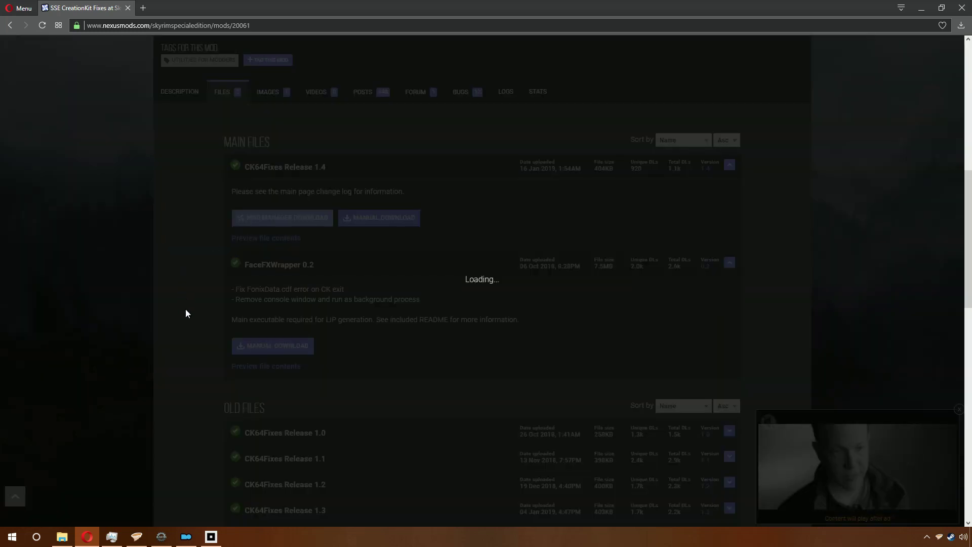
{"action": "left_click", "coordinate": [191, 343]}
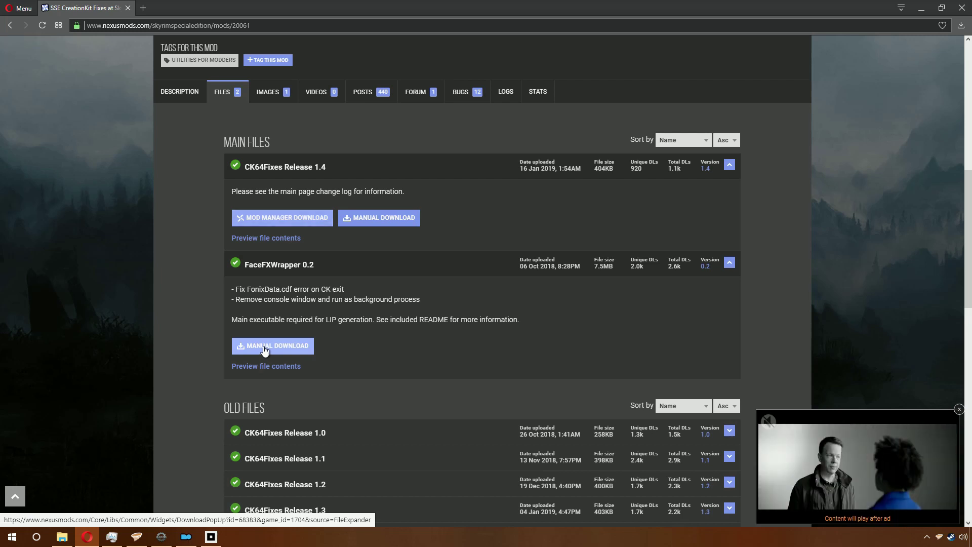
{"action": "left_click", "coordinate": [269, 350]}
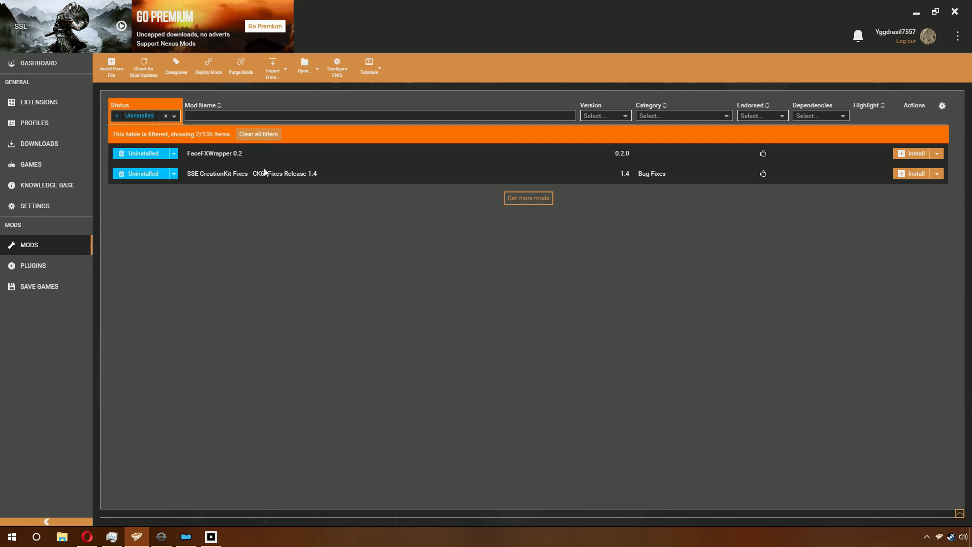
Step: Install and enable both downloaded mods, then filter the list to enabled mods
{"action": "key", "text": "ctrl+a"}
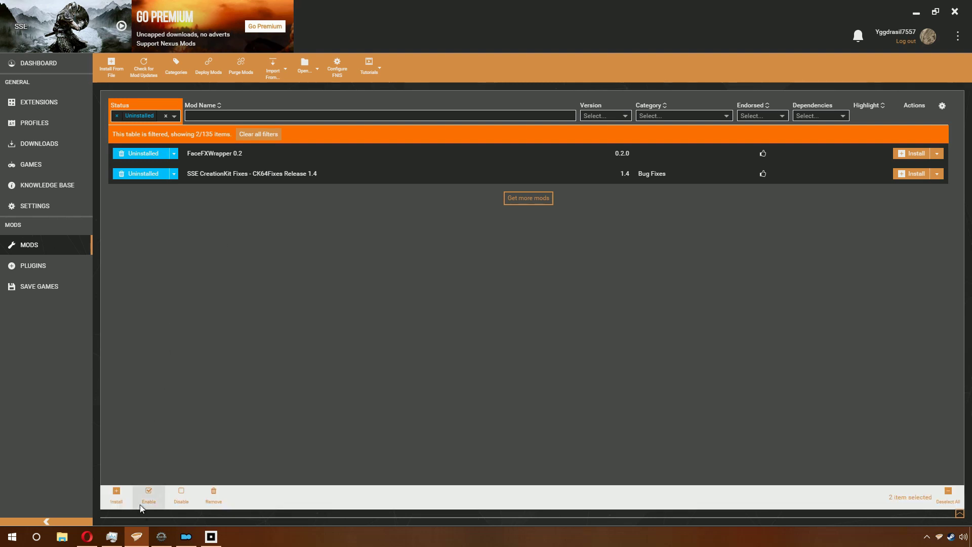
{"action": "left_click", "coordinate": [139, 504]}
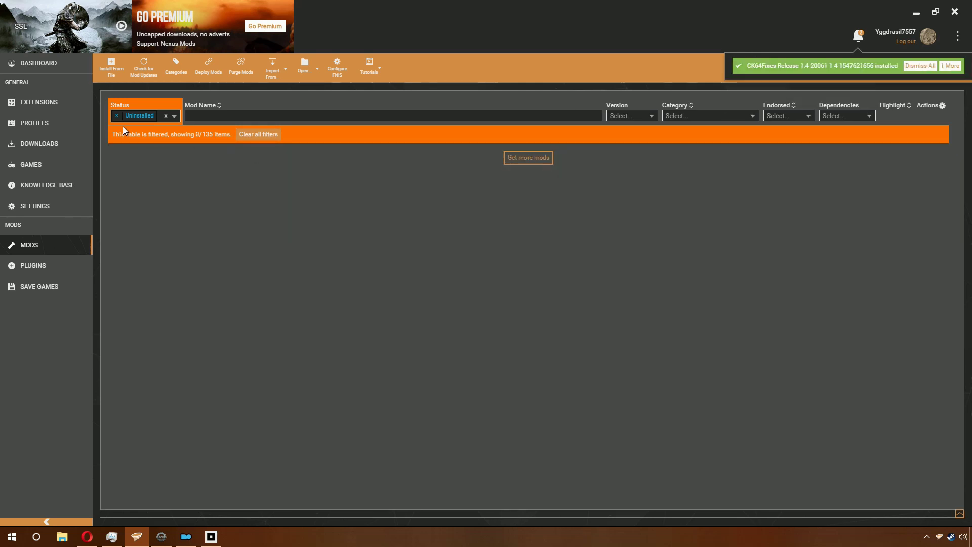
{"action": "left_click", "coordinate": [117, 116]}
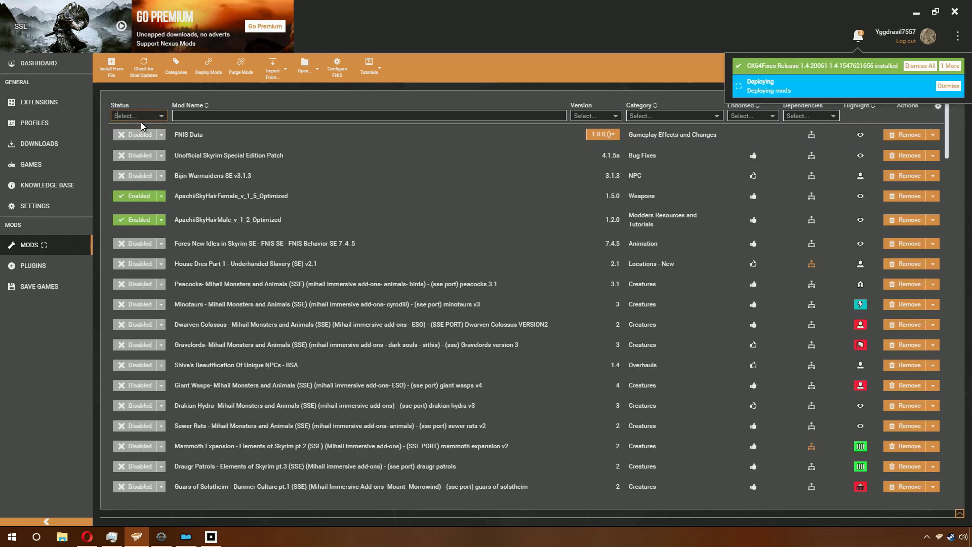
{"action": "left_click", "coordinate": [140, 123]}
{"action": "left_click", "coordinate": [140, 127]}
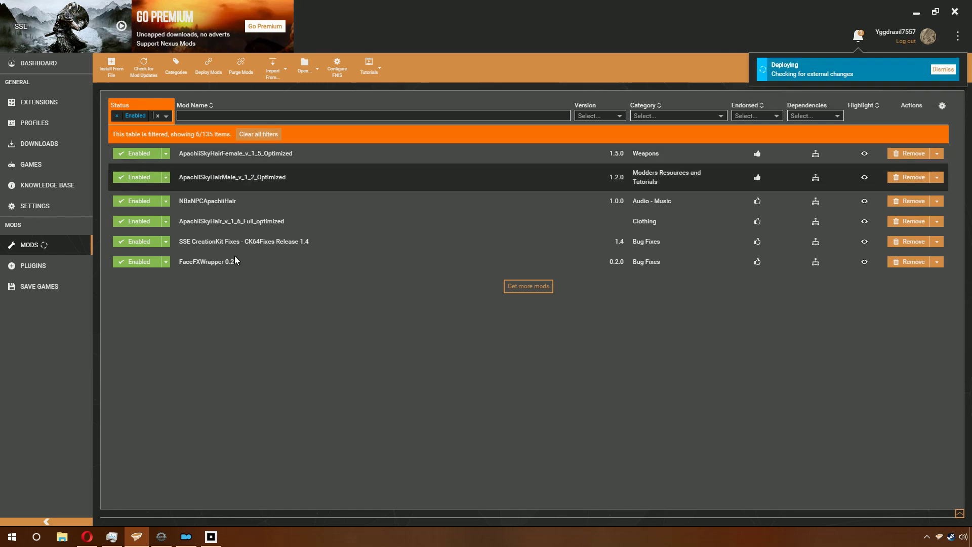
Step: Set SSE CreationKit Fixes' mod type to enb and deploy the mods
{"action": "left_click", "coordinate": [227, 242]}
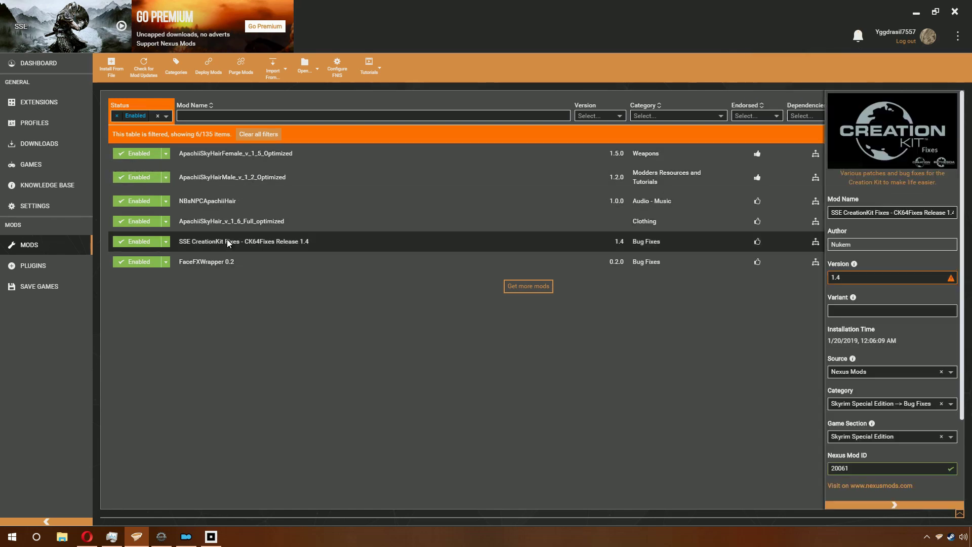
{"action": "scroll", "coordinate": [911, 387], "scroll_direction": "down", "scroll_amount": 2}
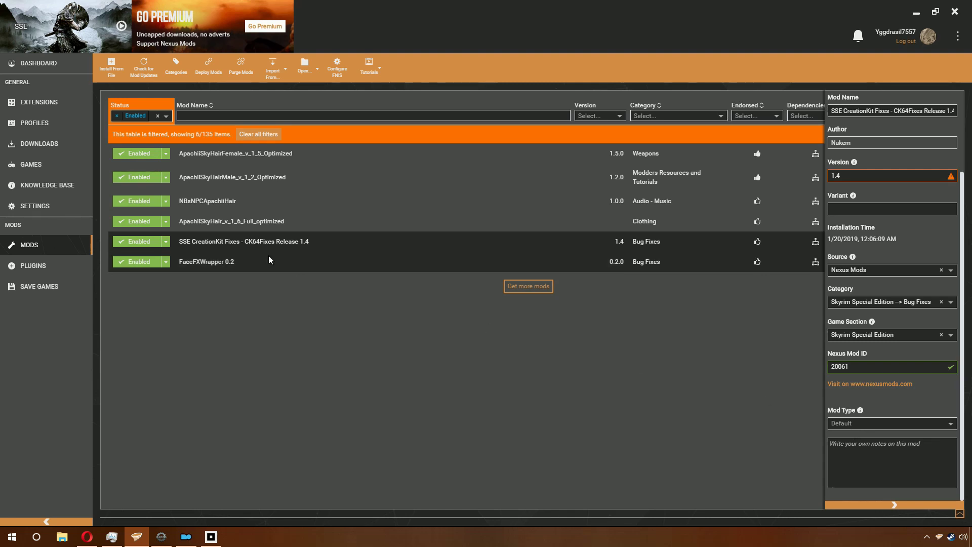
{"action": "scroll", "coordinate": [859, 425], "scroll_direction": "down", "scroll_amount": 5}
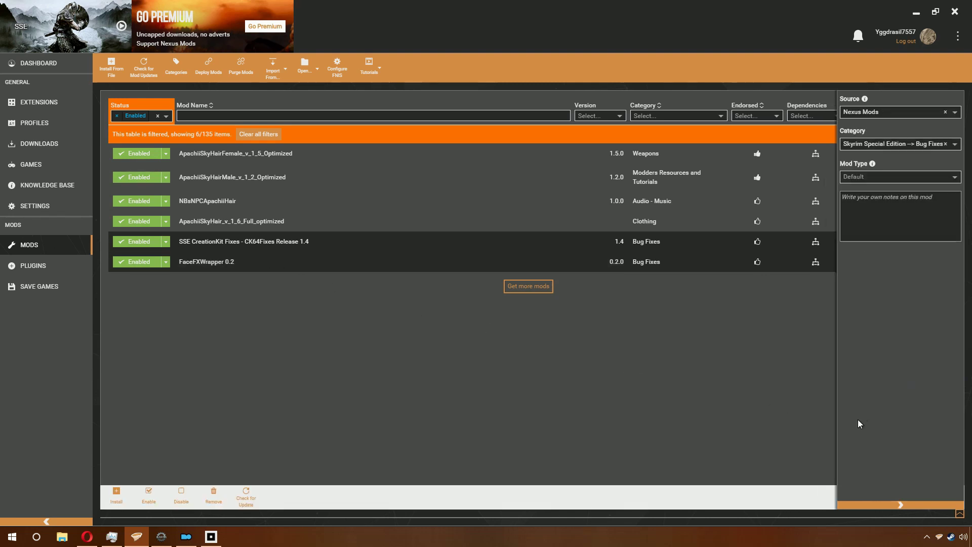
{"action": "left_click", "coordinate": [874, 180]}
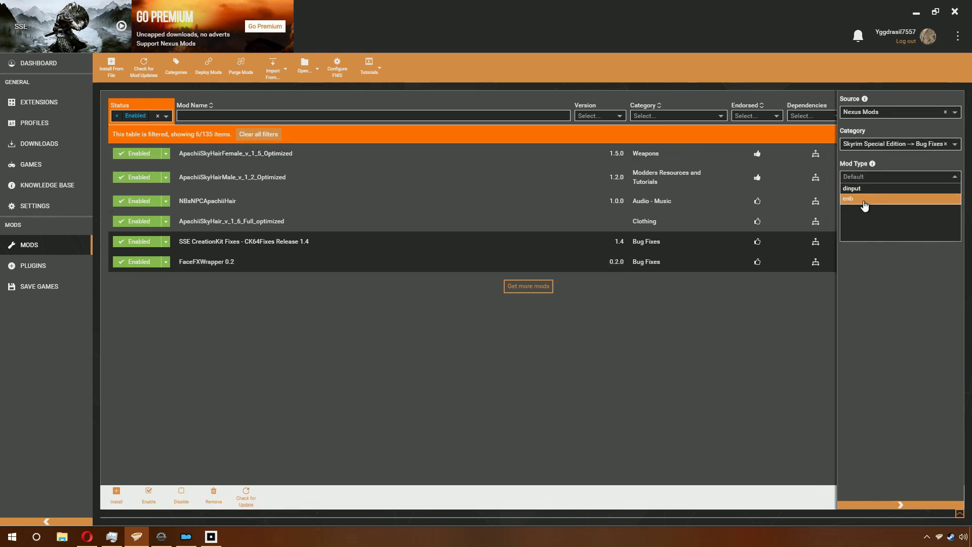
{"action": "left_click", "coordinate": [863, 202]}
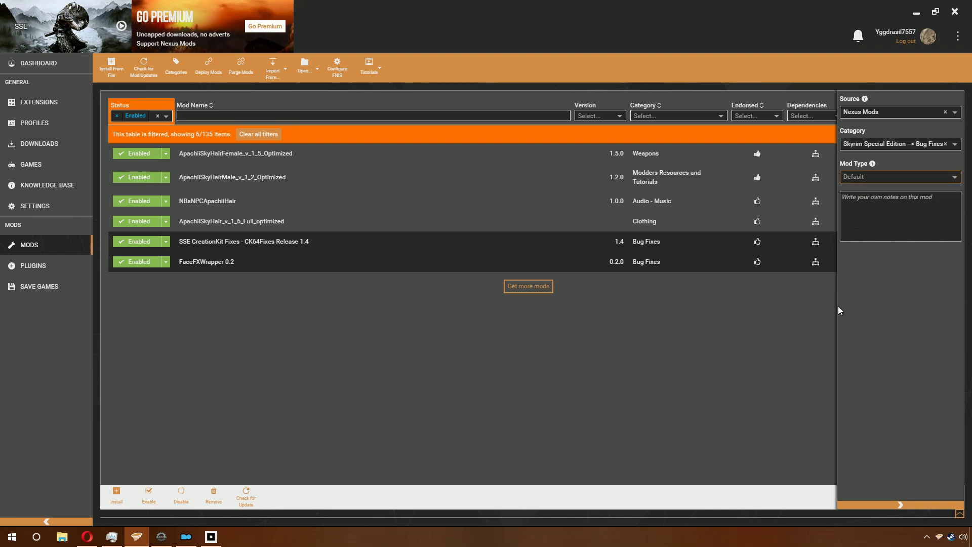
{"action": "left_click", "coordinate": [906, 505]}
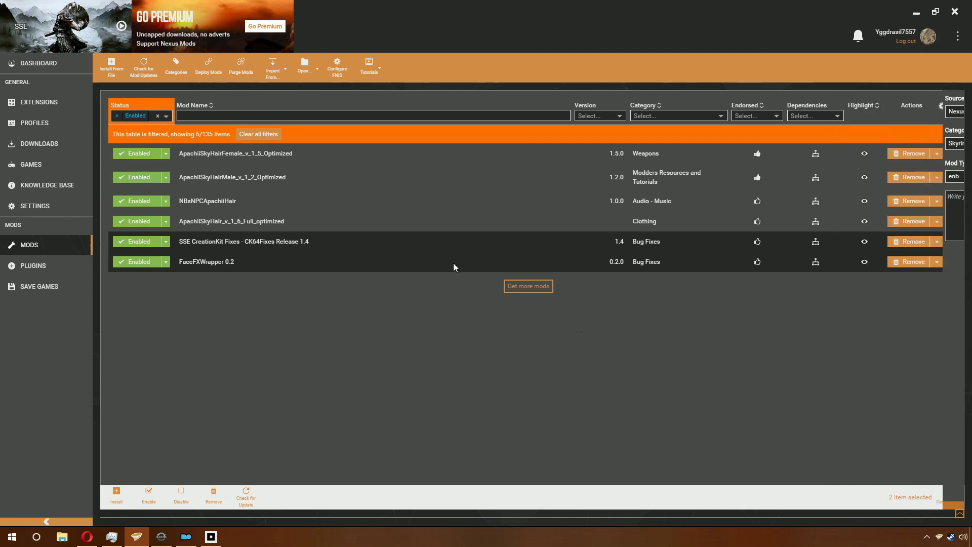
{"action": "left_click", "coordinate": [358, 241], "text": "ctrl"}
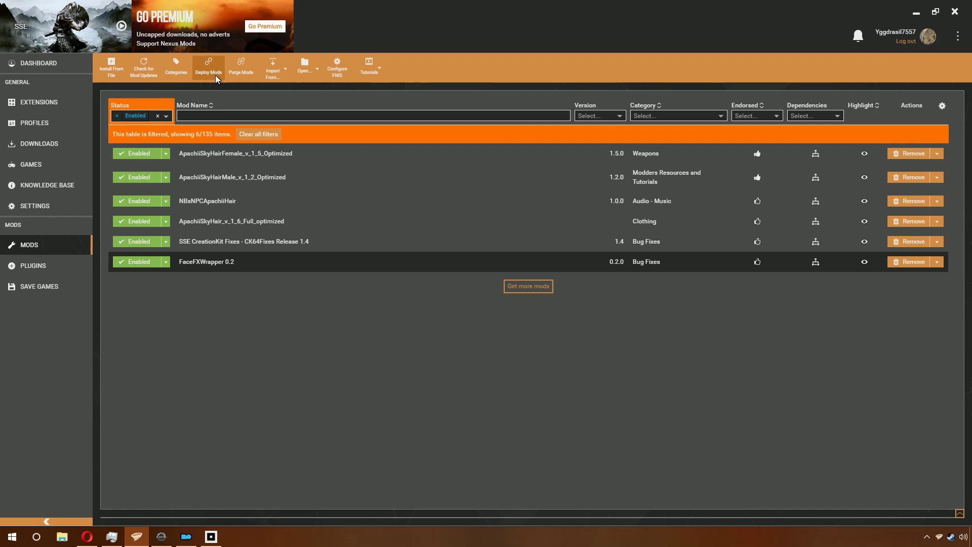
{"action": "left_click", "coordinate": [208, 71]}
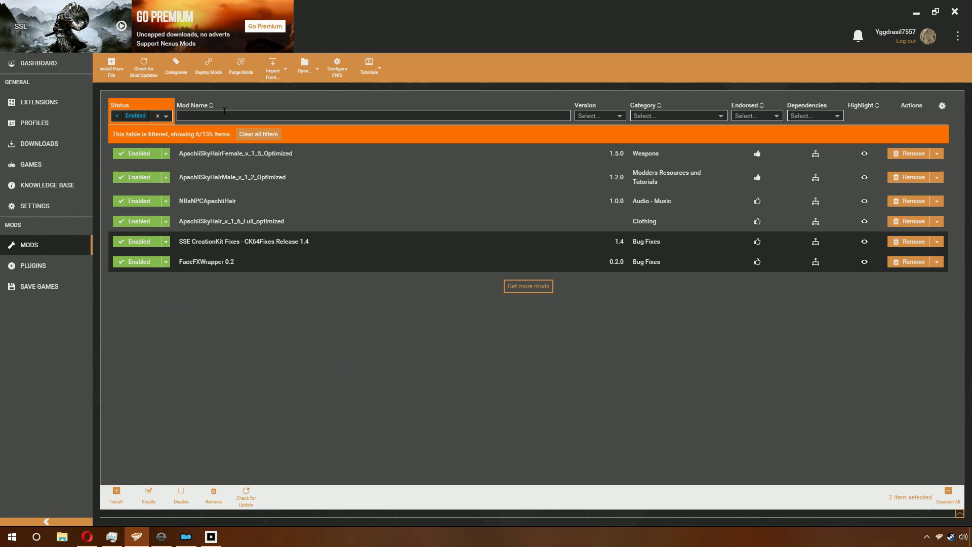
{"action": "left_click", "coordinate": [314, 66]}
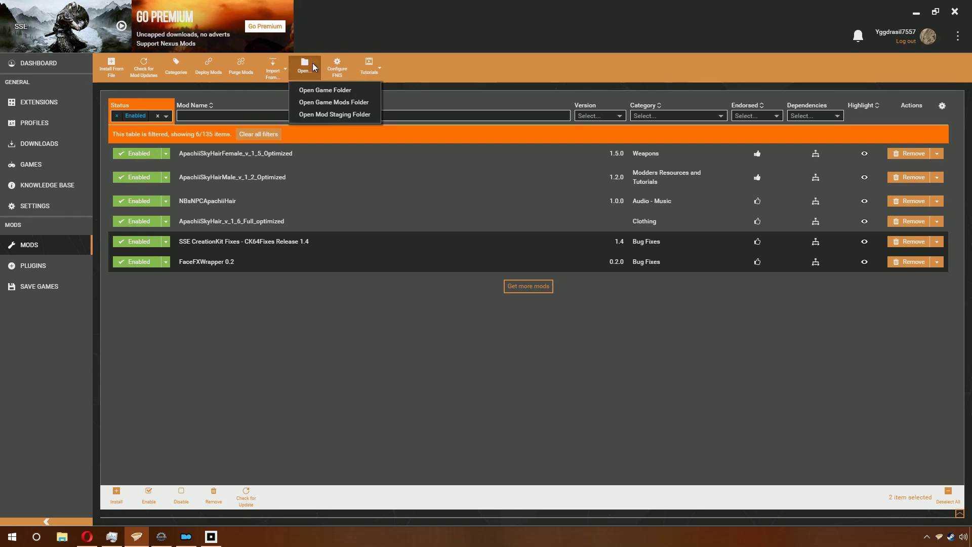
Step: Open the Skyrim Special Edition game folder and create a new text document there
{"action": "left_click", "coordinate": [331, 95]}
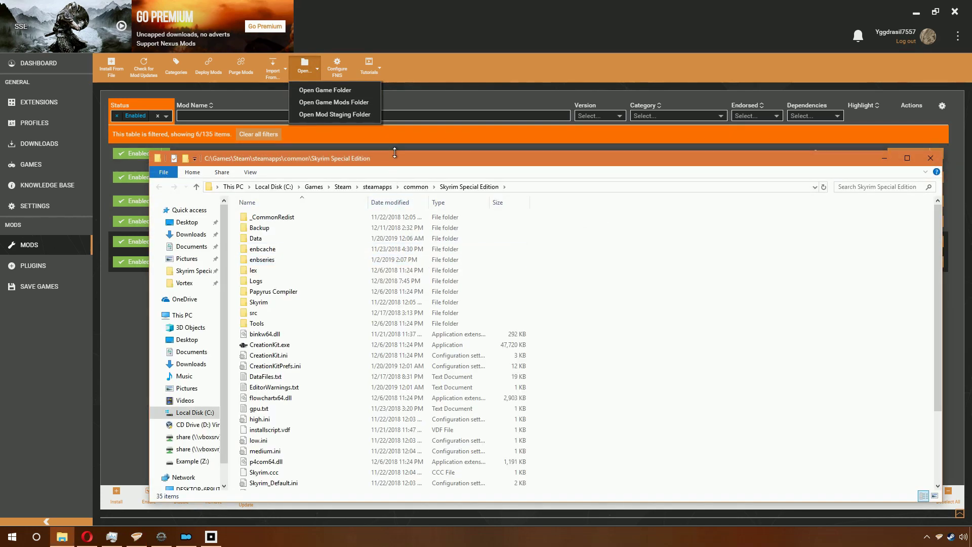
{"action": "double_click", "coordinate": [402, 159]}
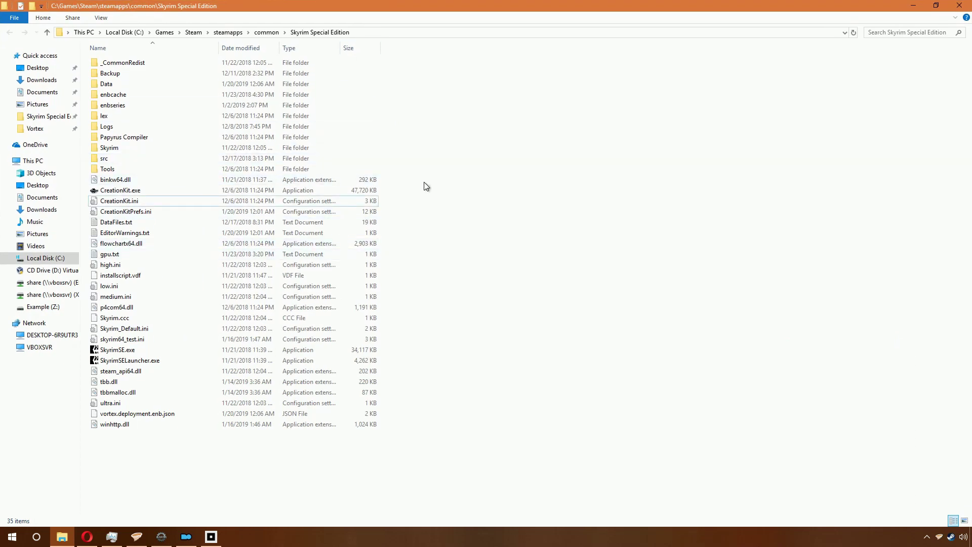
{"action": "right_click", "coordinate": [399, 198]}
{"action": "mouse_move", "coordinate": [473, 312]}
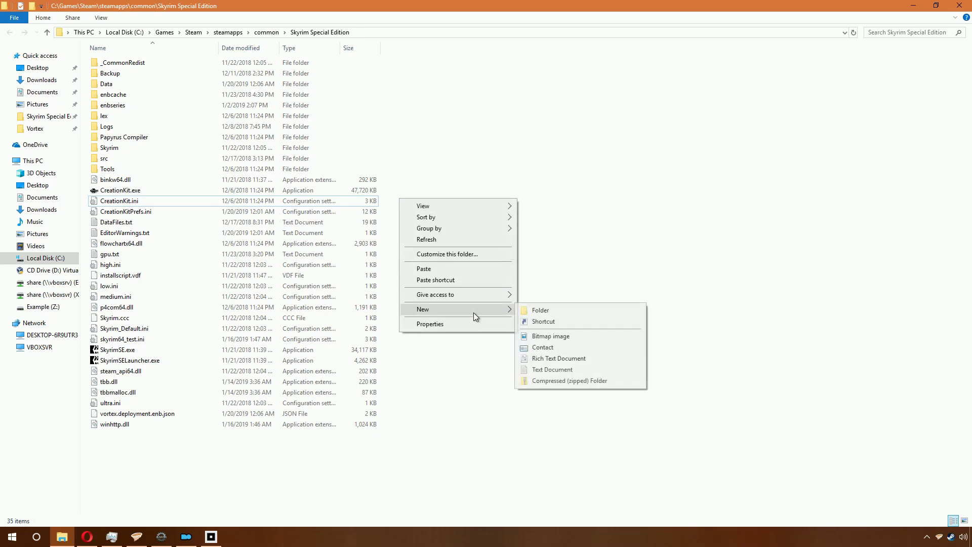
{"action": "left_click", "coordinate": [554, 369]}
Step: Rename the new file to CreationKitCustom.ini, accepting the extension change
{"action": "key", "text": "BackSpace"}
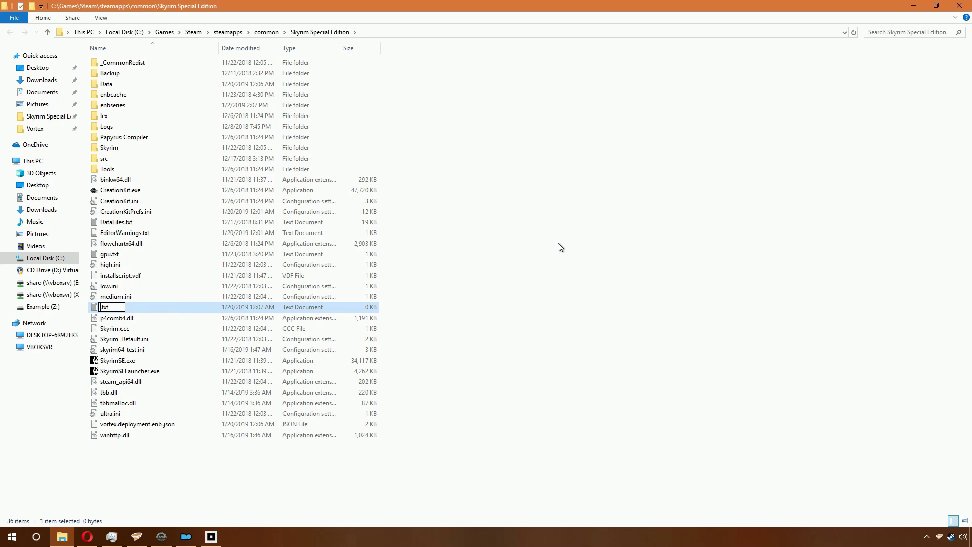
{"action": "key", "text": "Delete"}
{"action": "key", "text": "Delete"}
{"action": "key", "text": "Delete"}
{"action": "key", "text": "Delete"}
{"action": "type", "text": "creation"}
{"action": "key", "text": "BackSpace"}
{"action": "key", "text": "BackSpace"}
{"action": "key", "text": "BackSpace"}
{"action": "key", "text": "BackSpace"}
{"action": "key", "text": "BackSpace"}
{"action": "key", "text": "BackSpace"}
{"action": "key", "text": "BackSpace"}
{"action": "key", "text": "BackSpace"}
{"action": "type", "text": "CreationKitCustom"}
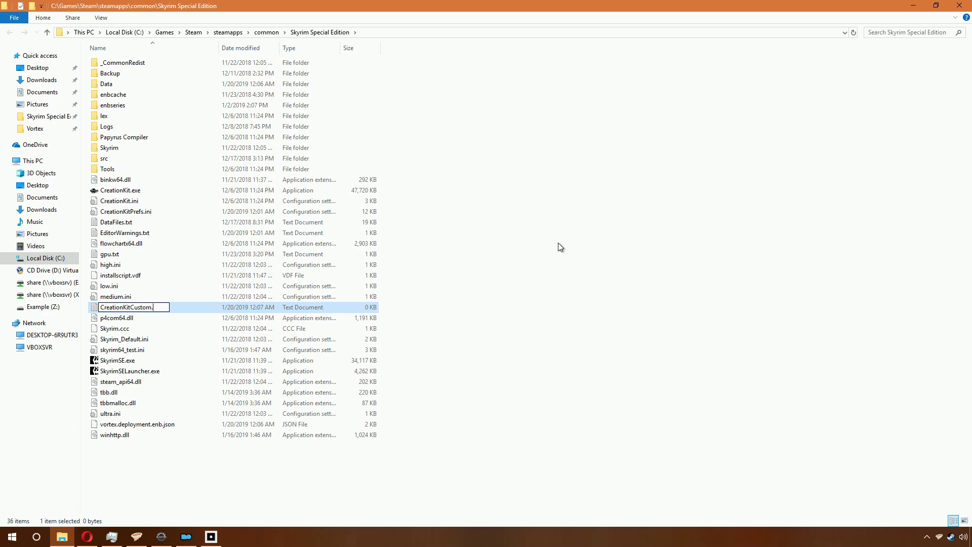
{"action": "key", "text": "Return"}
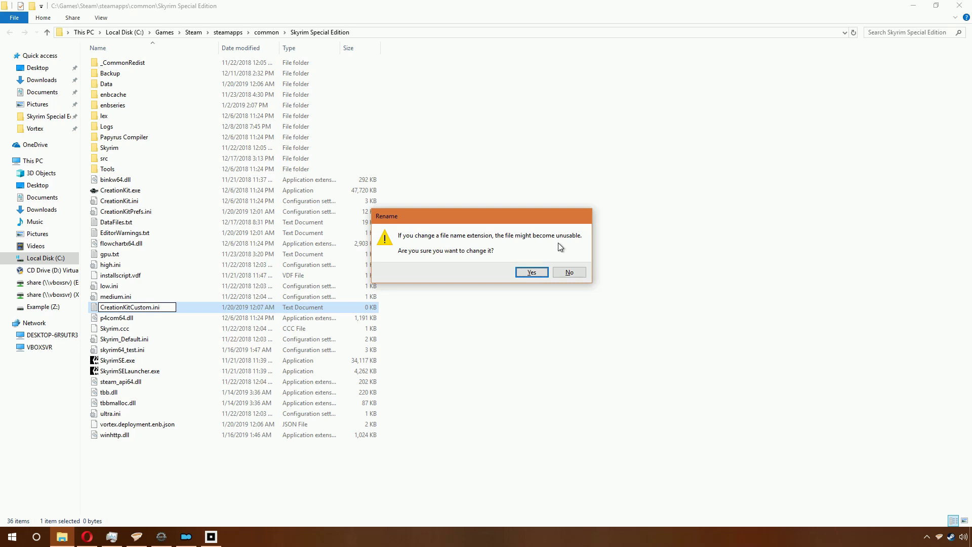
{"action": "key", "text": "Return"}
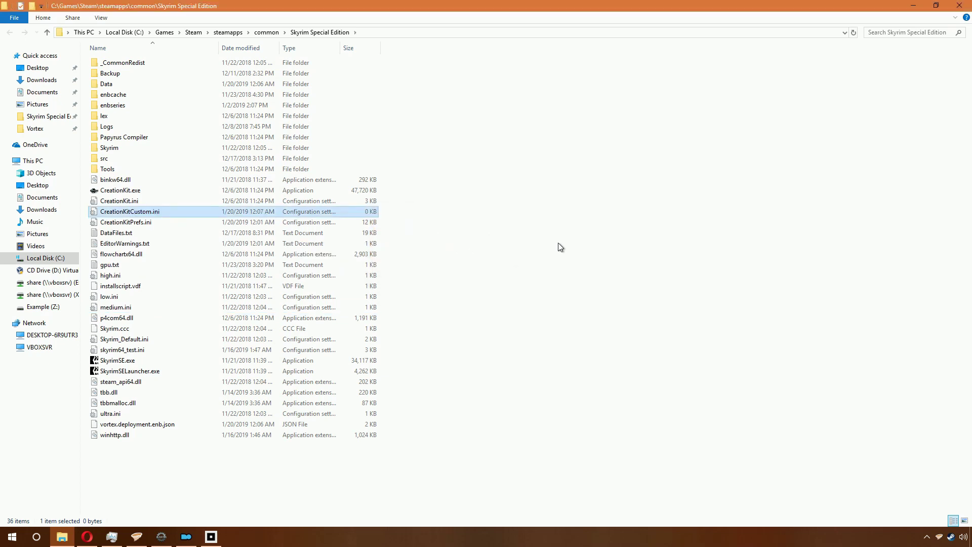
{"action": "right_click", "coordinate": [171, 209]}
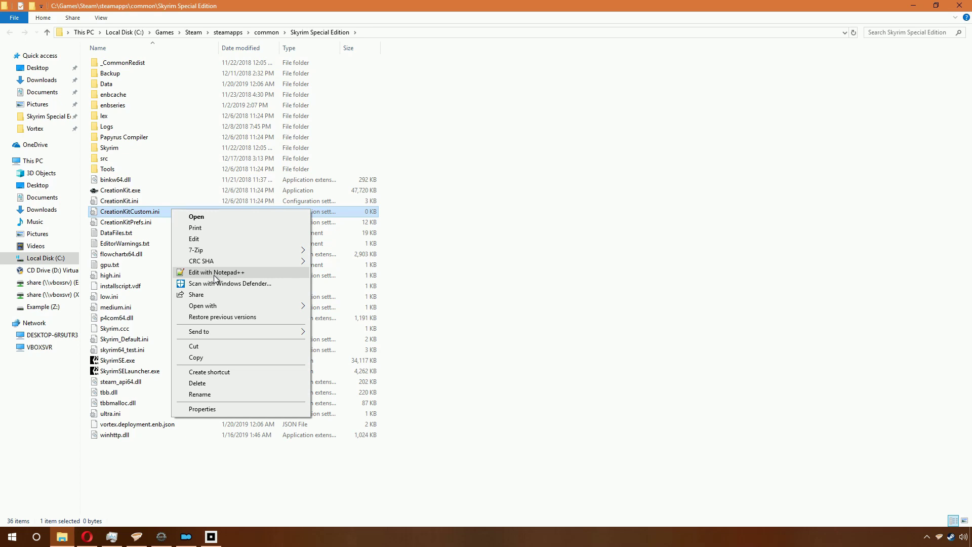
Step: Paste bAllowMultipleMasterLoads=1, bAllowCreateGrass=1, bAllowLoadGrass=0 into CreationKitCustom.ini in Notepad++, save, close
{"action": "left_click", "coordinate": [214, 274]}
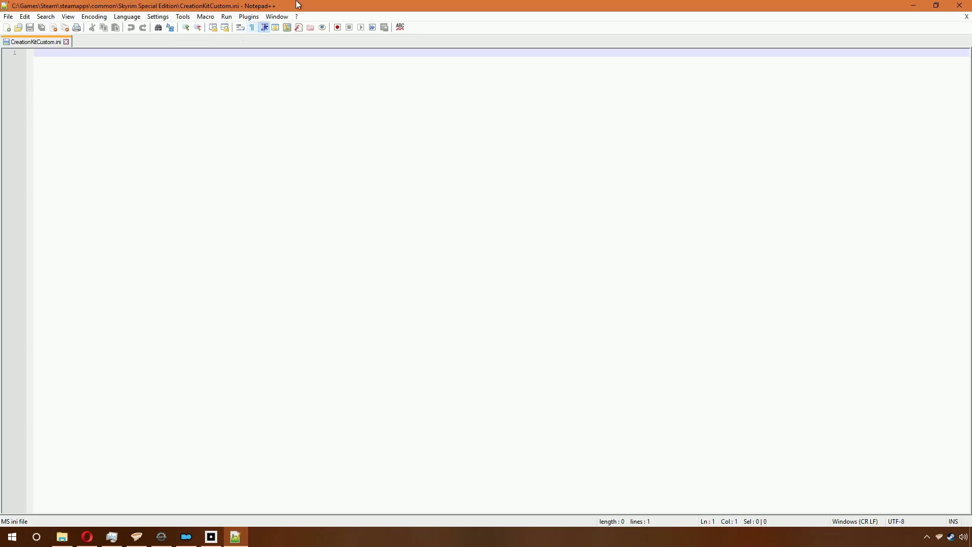
{"action": "type", "text": "[General] bAllowMultipleMasterLoads=1 [Grass] bAllowCreateGrass=1 bAllowLoadGrass=0"}
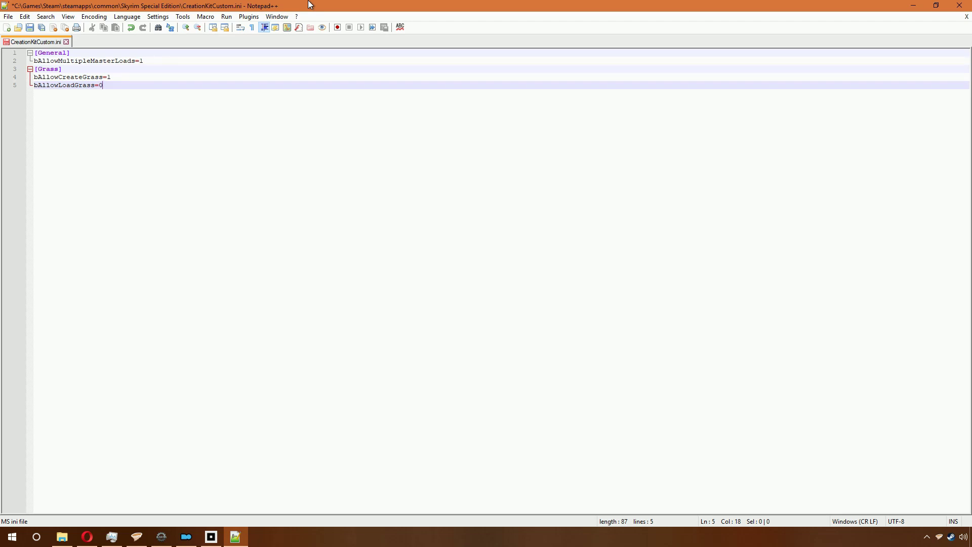
{"action": "key", "text": "ctrl+s"}
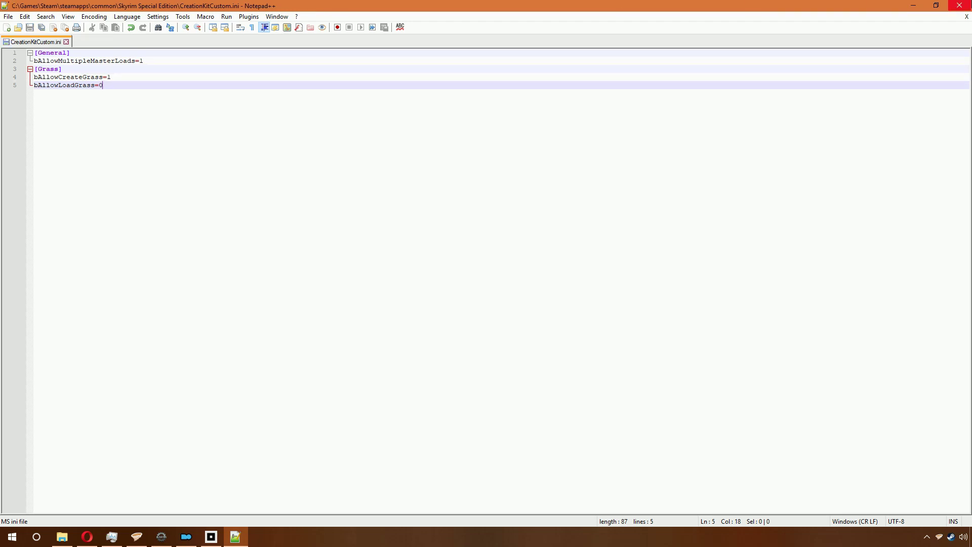
{"action": "left_click", "coordinate": [960, 5]}
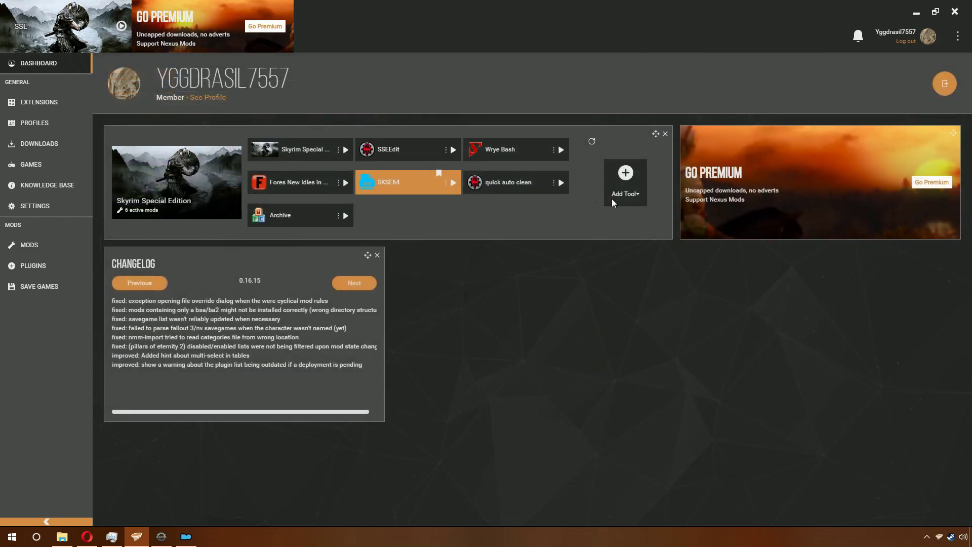
Step: Add a Vortex dashboard tool targeting CreationKit.exe in the Skyrim Special Edition folder
{"action": "left_click", "coordinate": [624, 189]}
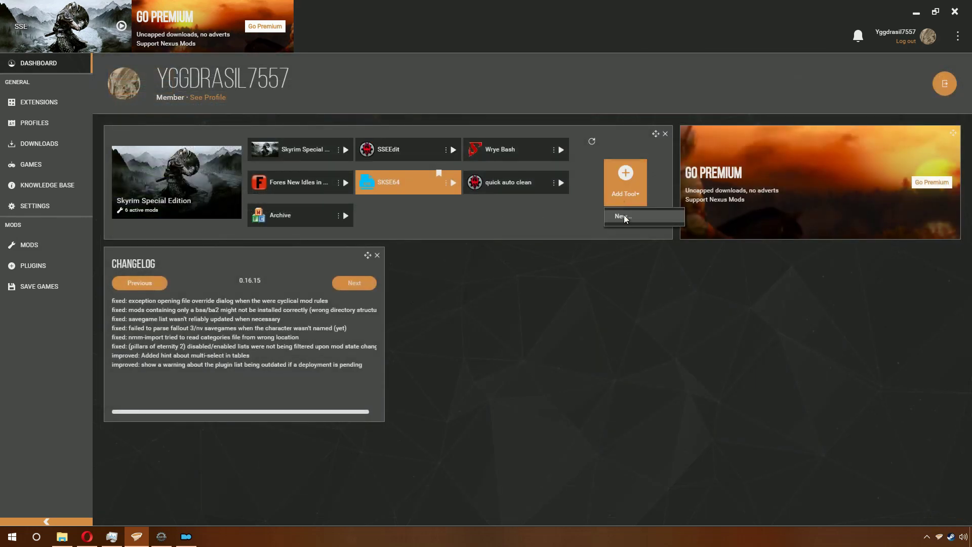
{"action": "left_click", "coordinate": [624, 216]}
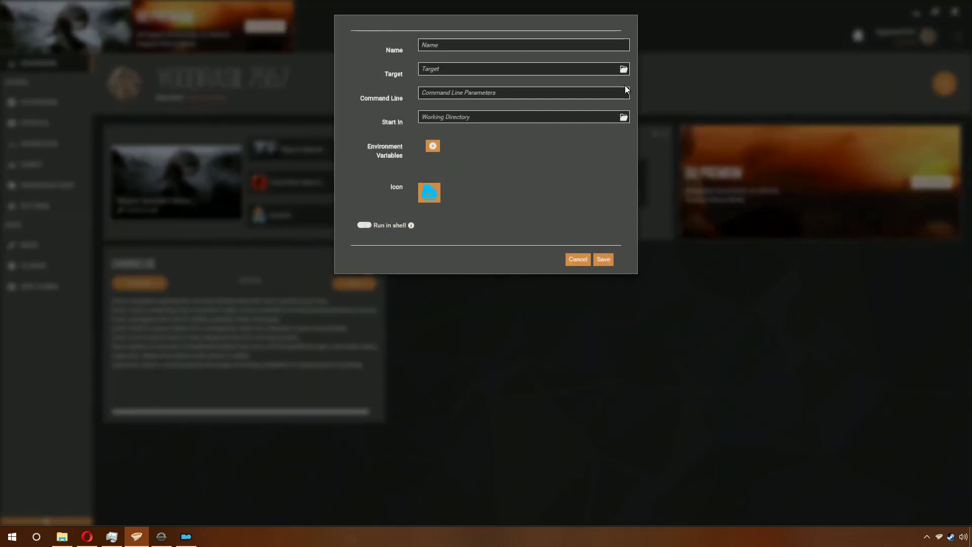
{"action": "left_click", "coordinate": [623, 70]}
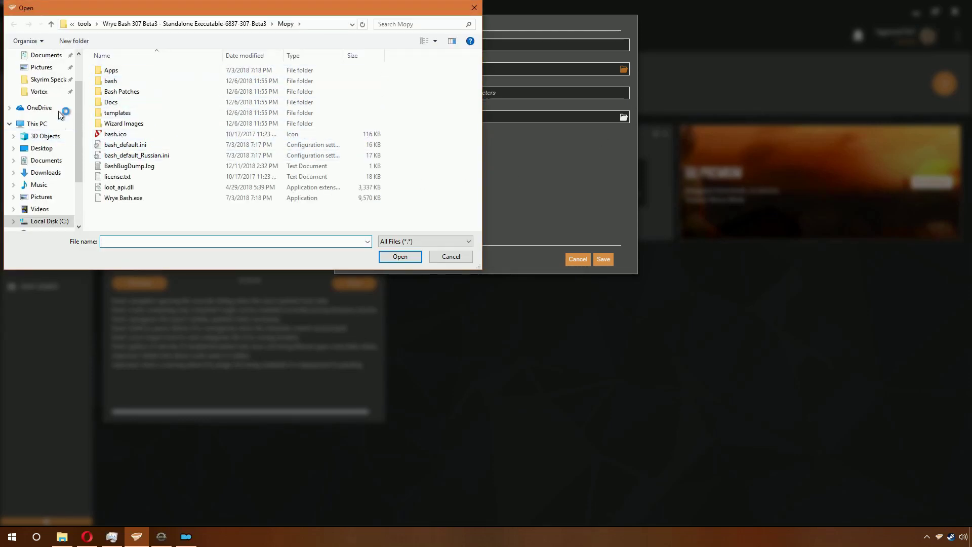
{"action": "left_click", "coordinate": [51, 82]}
{"action": "scroll", "coordinate": [182, 190], "scroll_direction": "down", "scroll_amount": 2}
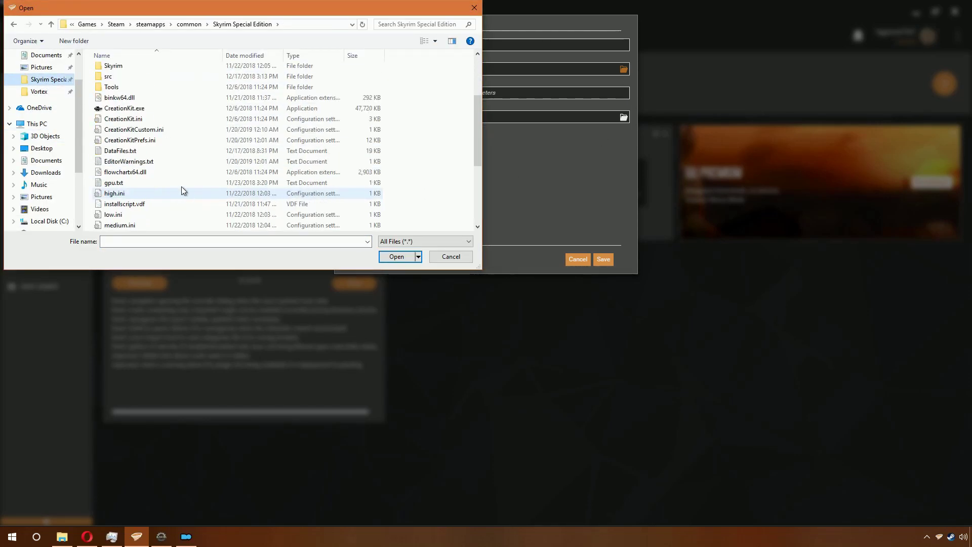
{"action": "scroll", "coordinate": [167, 167], "scroll_direction": "up", "scroll_amount": 2}
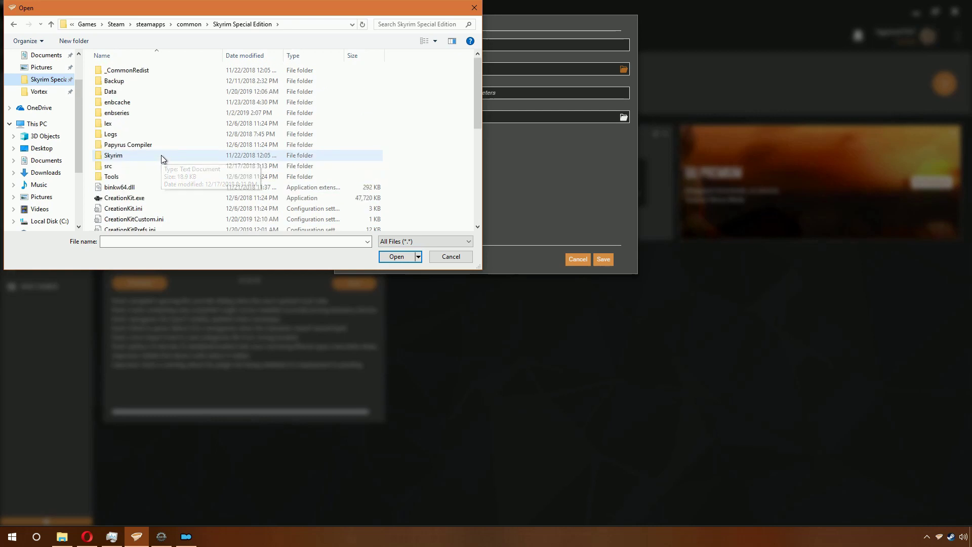
{"action": "double_click", "coordinate": [158, 195]}
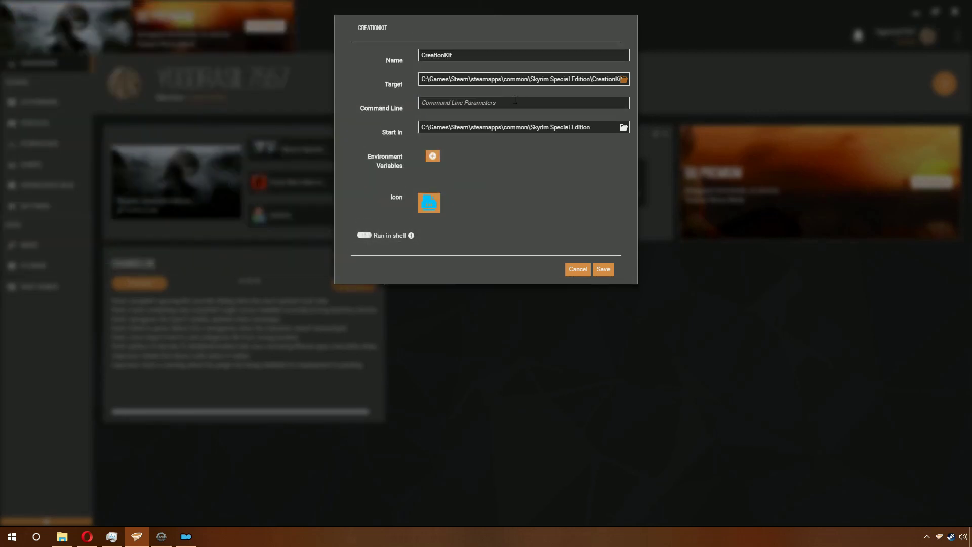
{"action": "left_click", "coordinate": [605, 271]}
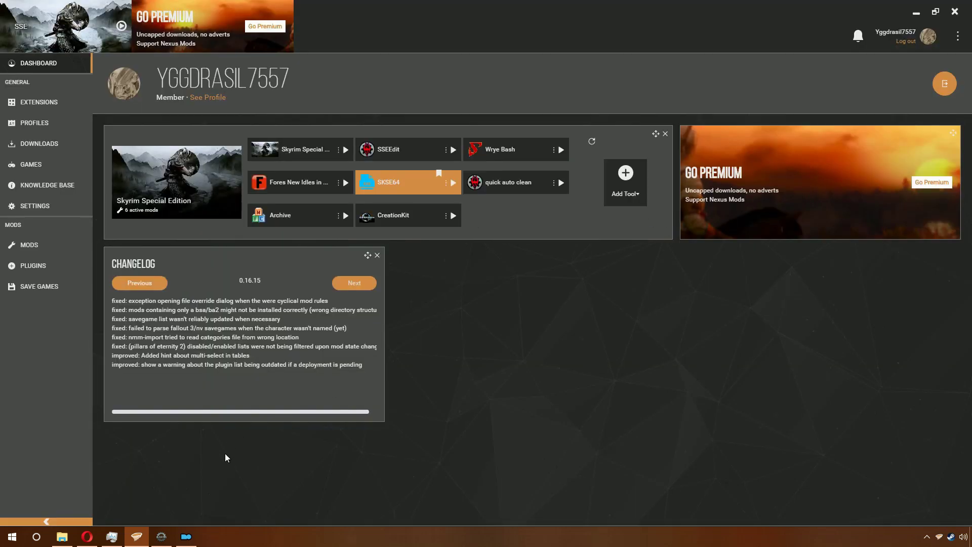
{"action": "left_click", "coordinate": [186, 536]}
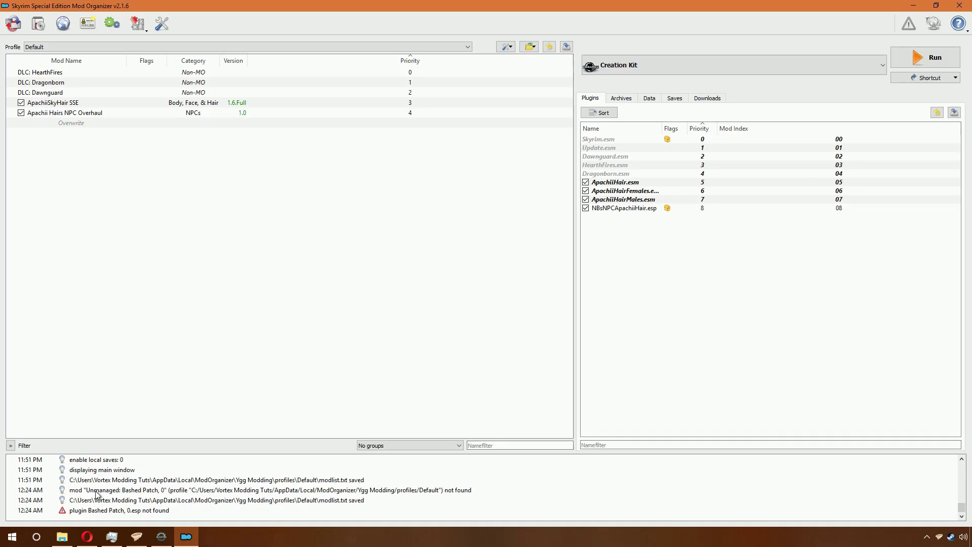
Step: Show the CK Fixes files page in Opera, then the File Explorer game folder
{"action": "left_click", "coordinate": [84, 540]}
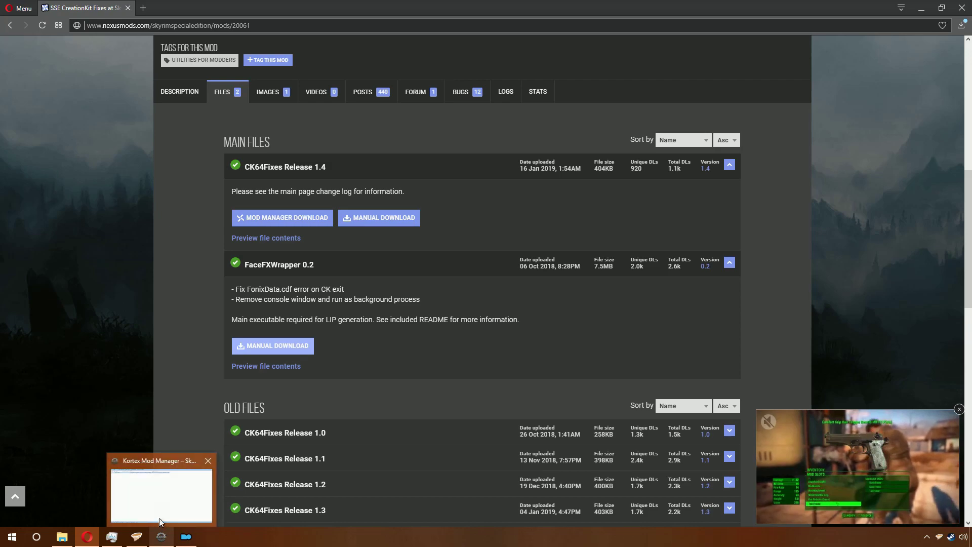
{"action": "left_click", "coordinate": [62, 536]}
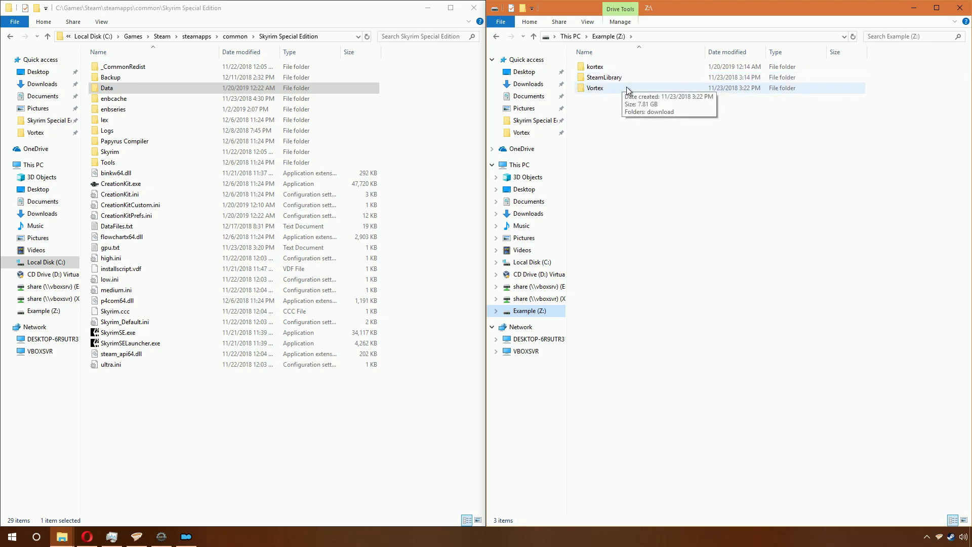
Step: Copy skyrim64_test.ini, tbb.dll, tbbmalloc.dll and winhttp.dll from CK64Fixes Release into the Skyrim Special Edition folder
{"action": "double_click", "coordinate": [604, 69]}
{"action": "left_click", "coordinate": [609, 71]}
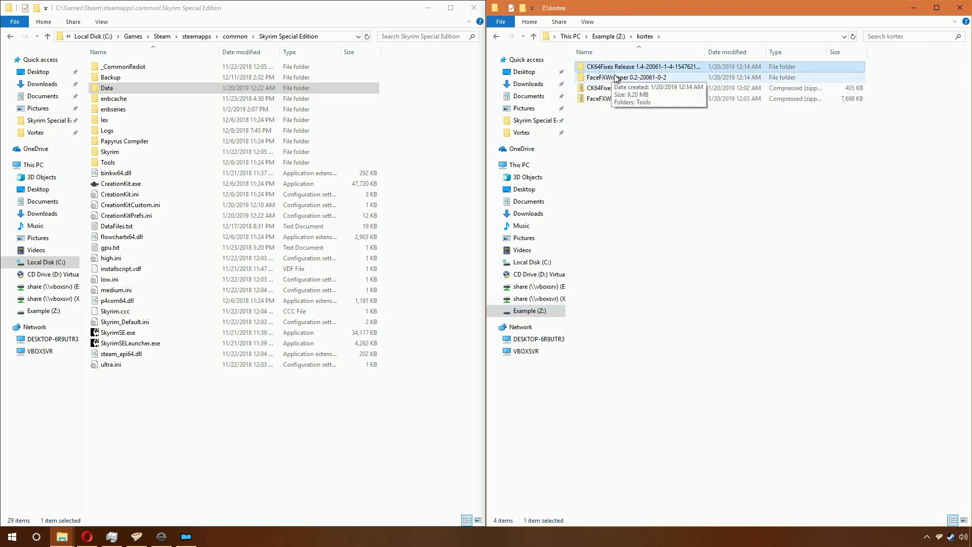
{"action": "double_click", "coordinate": [608, 71]}
{"action": "left_click_drag", "start_coordinate": [648, 223], "coordinate": [403, 191]}
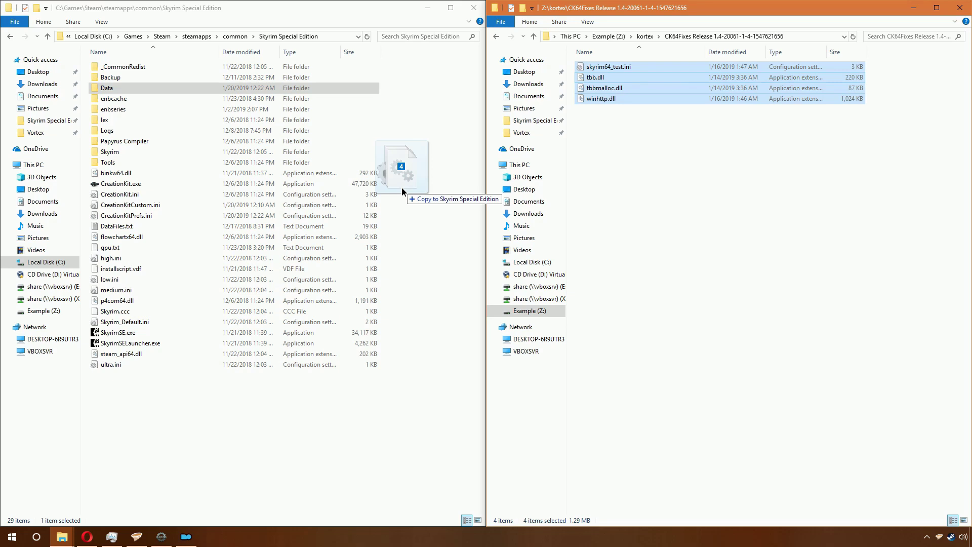
{"action": "left_click_drag", "start_coordinate": [402, 187], "coordinate": [402, 187]}
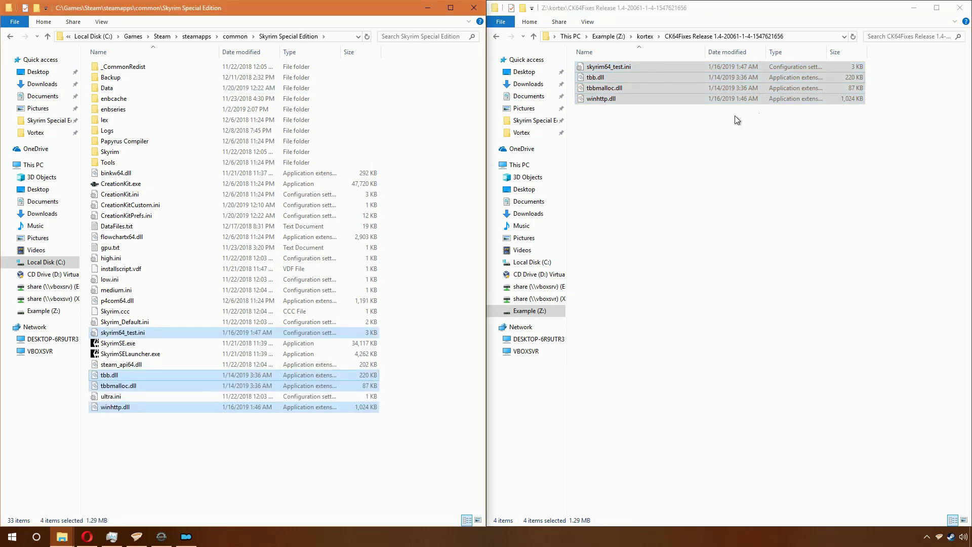
{"action": "left_click", "coordinate": [645, 36]}
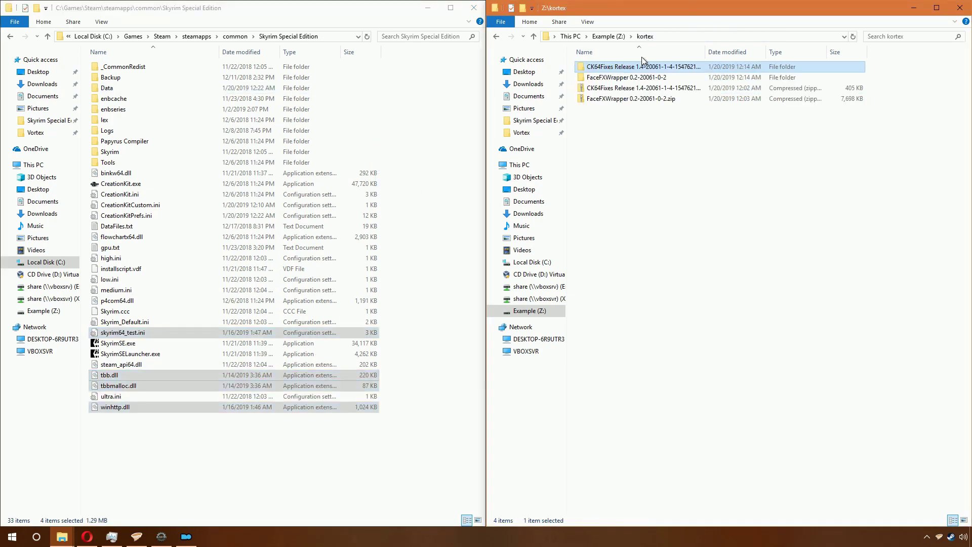
{"action": "double_click", "coordinate": [633, 72]}
Step: With Creation Kit kept as the program to run, review its entry in Mod Organizer 2's executables editor
{"action": "left_click", "coordinate": [187, 536]}
{"action": "left_click", "coordinate": [638, 65]}
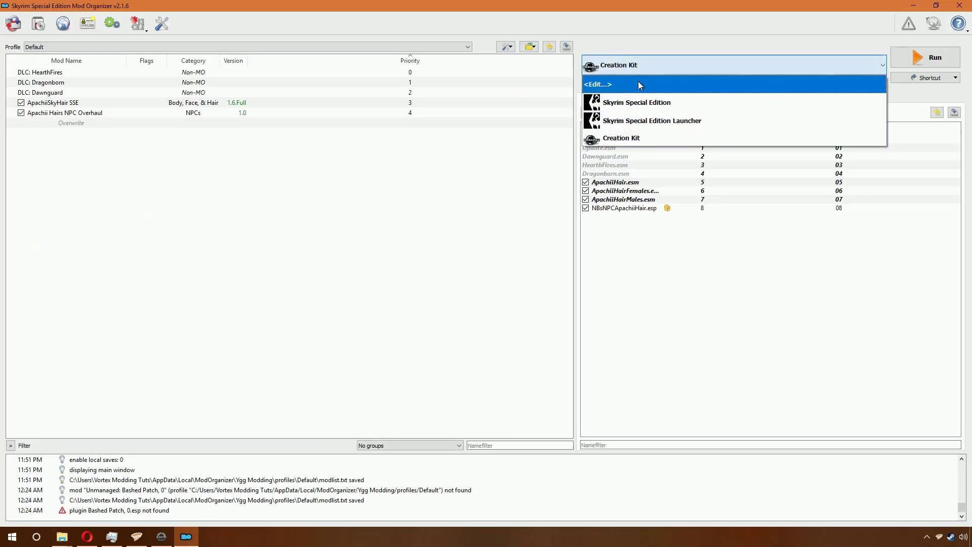
{"action": "left_click", "coordinate": [622, 65]}
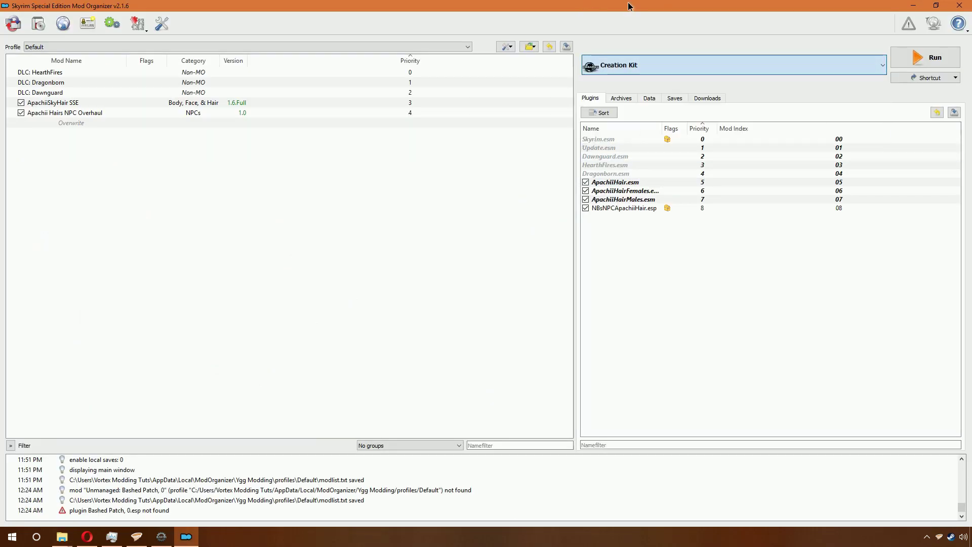
{"action": "left_click", "coordinate": [622, 66]}
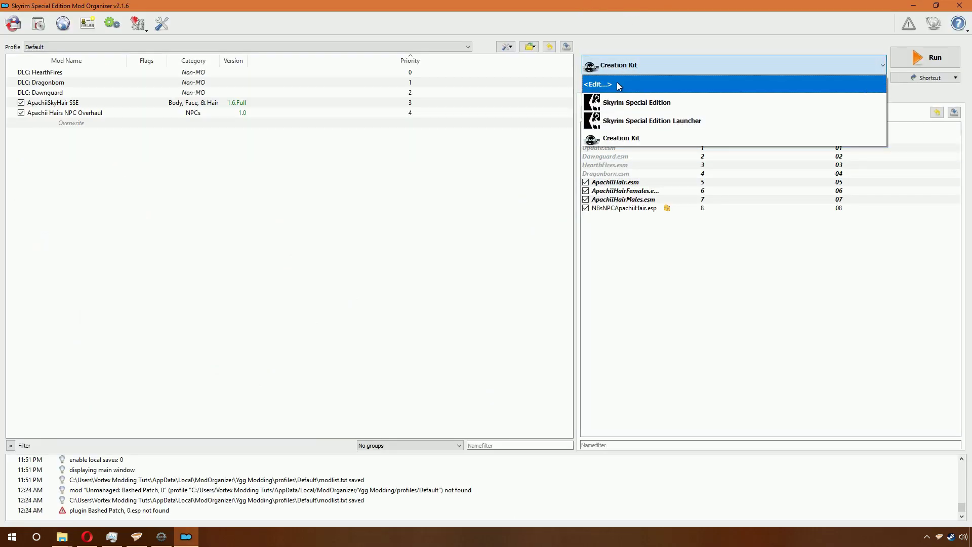
{"action": "left_click", "coordinate": [631, 136]}
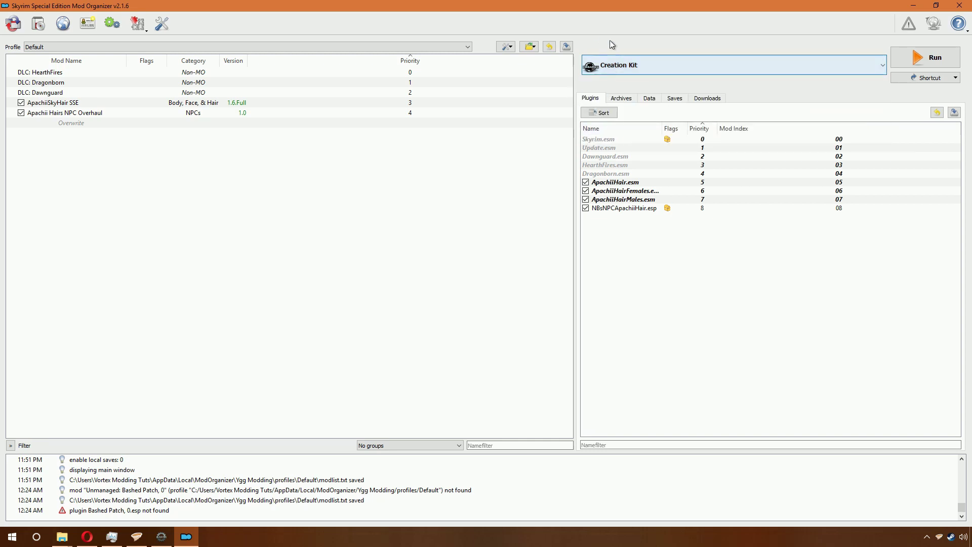
{"action": "left_click", "coordinate": [615, 70]}
{"action": "left_click", "coordinate": [625, 83]}
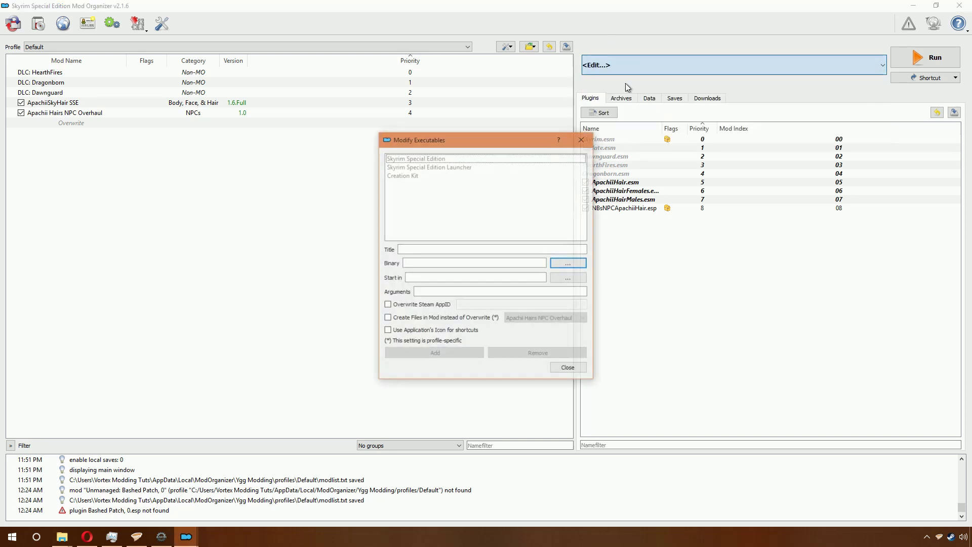
{"action": "left_click", "coordinate": [419, 174]}
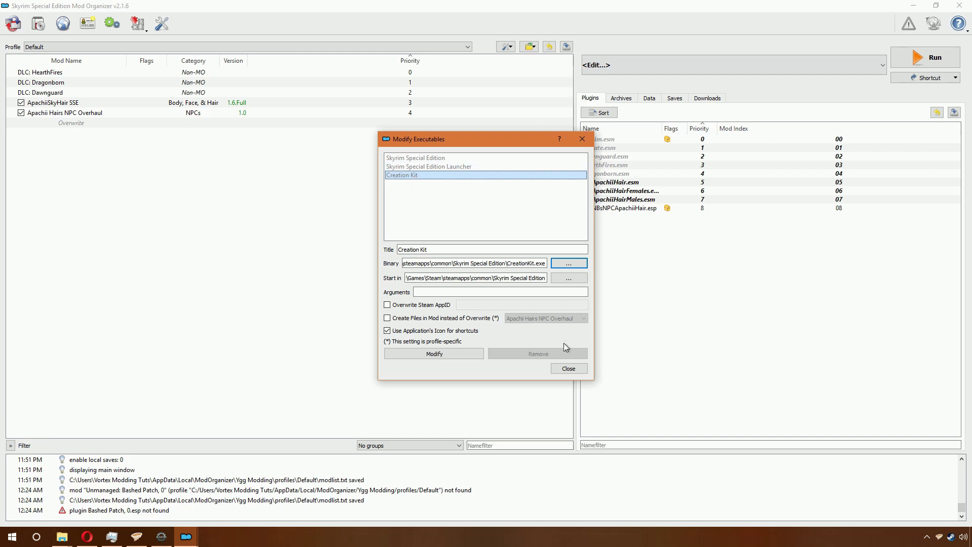
{"action": "left_click", "coordinate": [565, 368]}
Step: Check the Creation Kit binary, CreationKit.exe in the Skyrim Special Edition folder, then cancel and discard changes
{"action": "left_click", "coordinate": [626, 70]}
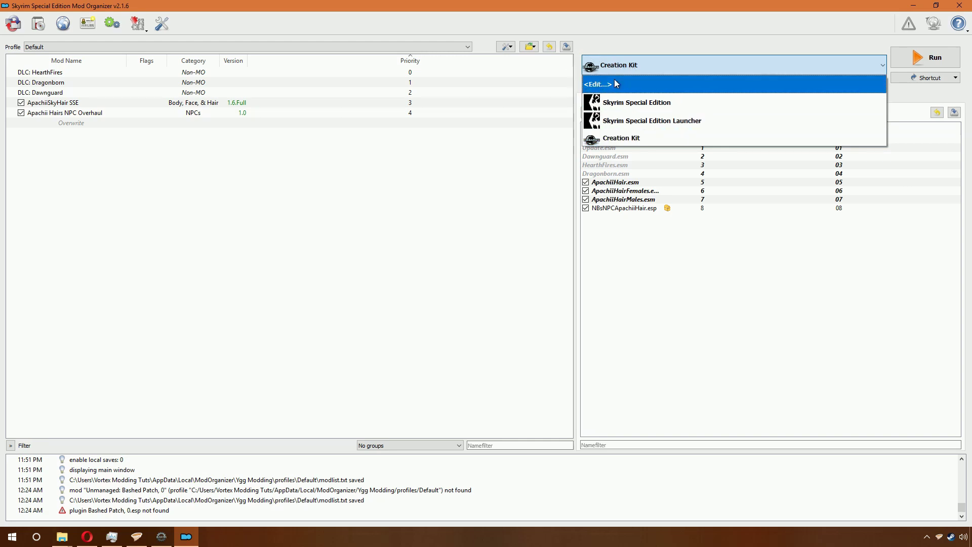
{"action": "left_click", "coordinate": [615, 79]}
{"action": "left_click", "coordinate": [420, 177]}
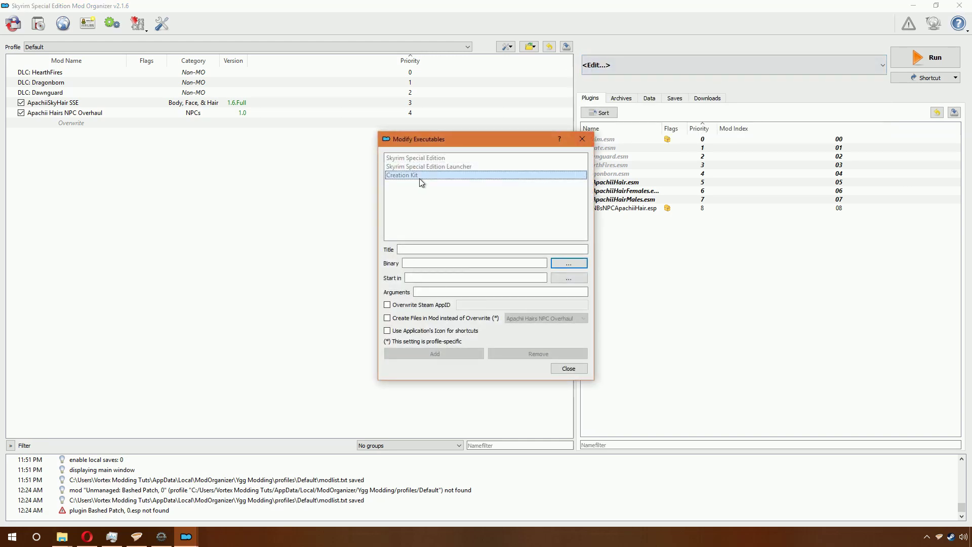
{"action": "left_click", "coordinate": [560, 266]}
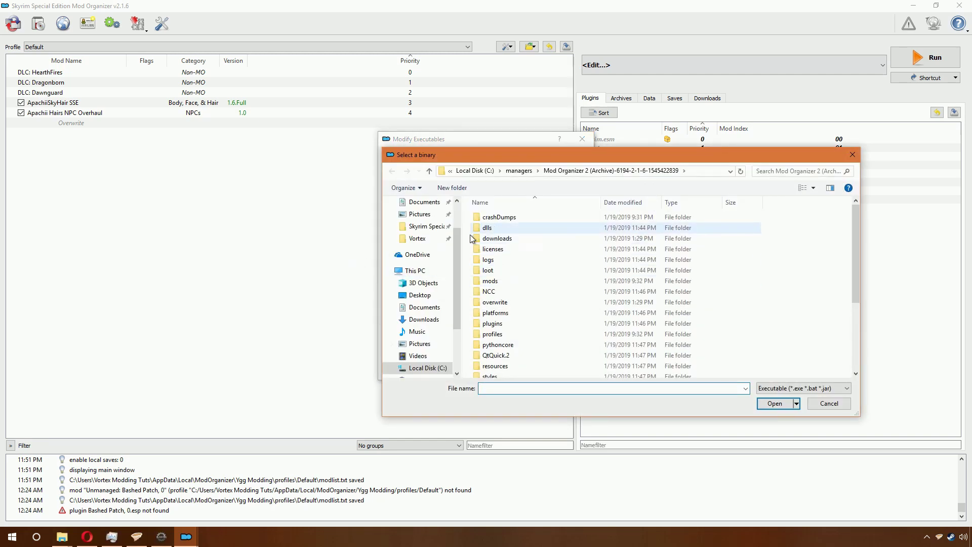
{"action": "left_click", "coordinate": [426, 226]}
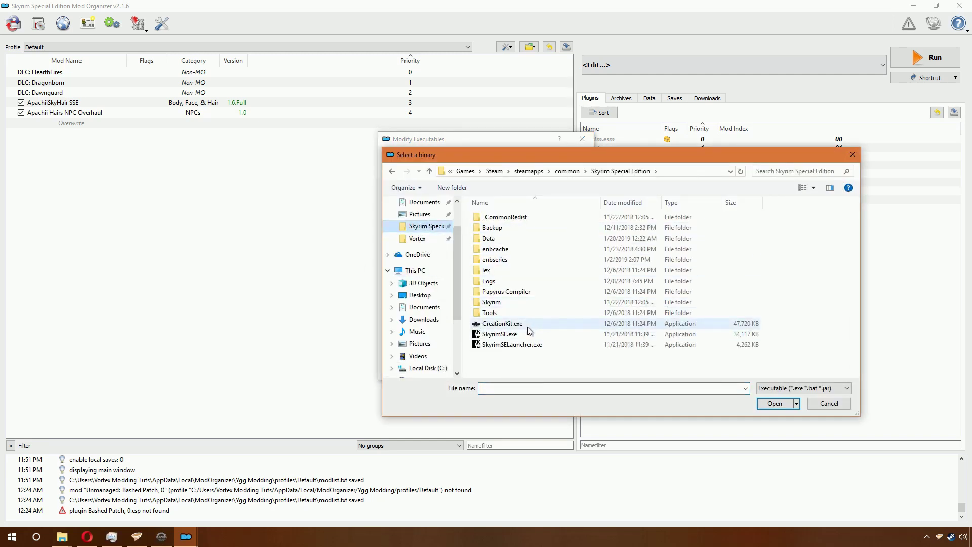
{"action": "left_click", "coordinate": [527, 327]}
{"action": "left_click", "coordinate": [821, 404]}
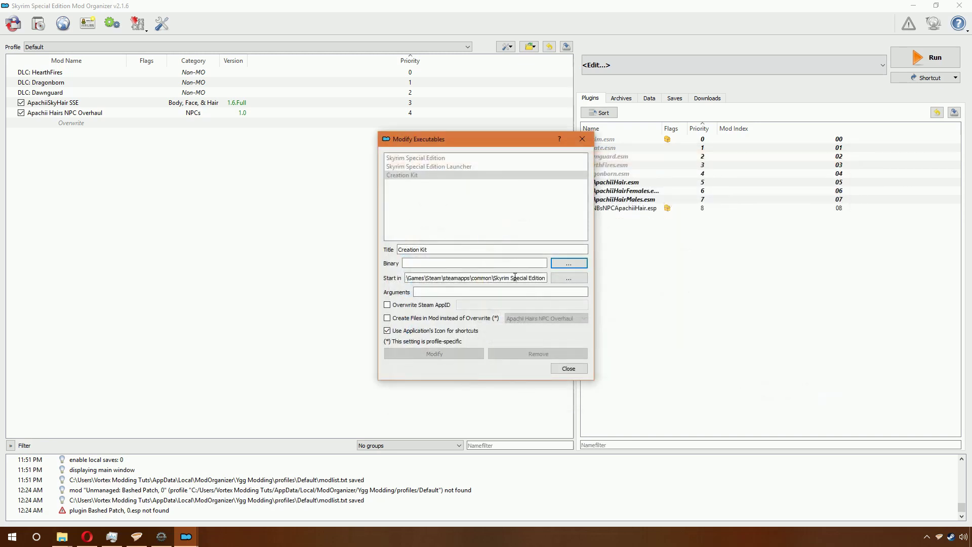
{"action": "left_click", "coordinate": [557, 370]}
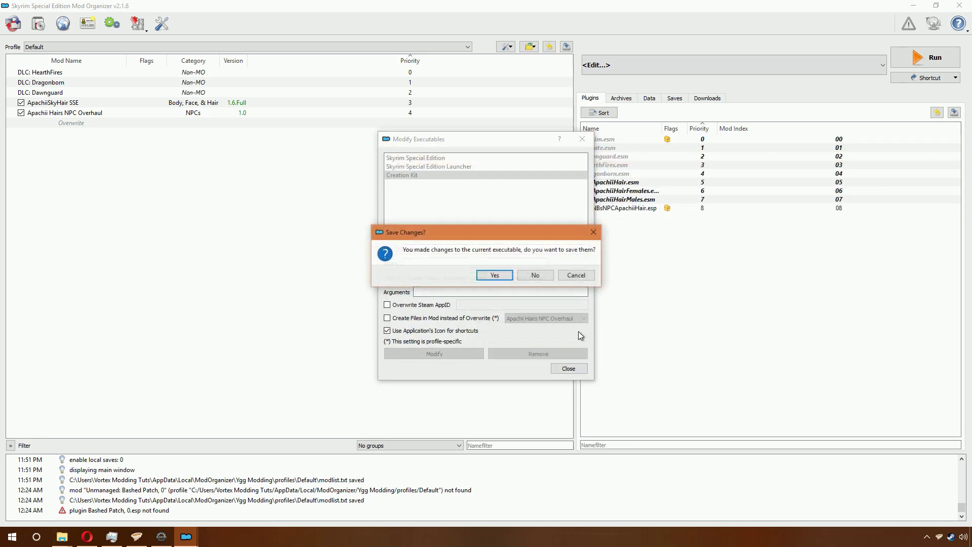
{"action": "left_click", "coordinate": [535, 276]}
Step: Bring up the executables editor once more, then switch to the browser
{"action": "left_click", "coordinate": [648, 67]}
{"action": "left_click", "coordinate": [653, 66]}
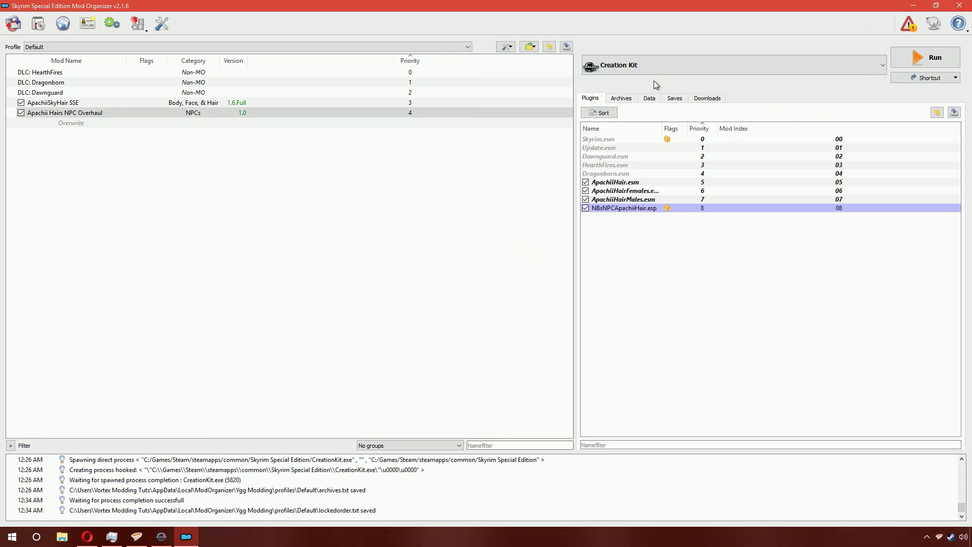
{"action": "left_click", "coordinate": [635, 69]}
{"action": "left_click", "coordinate": [618, 87]}
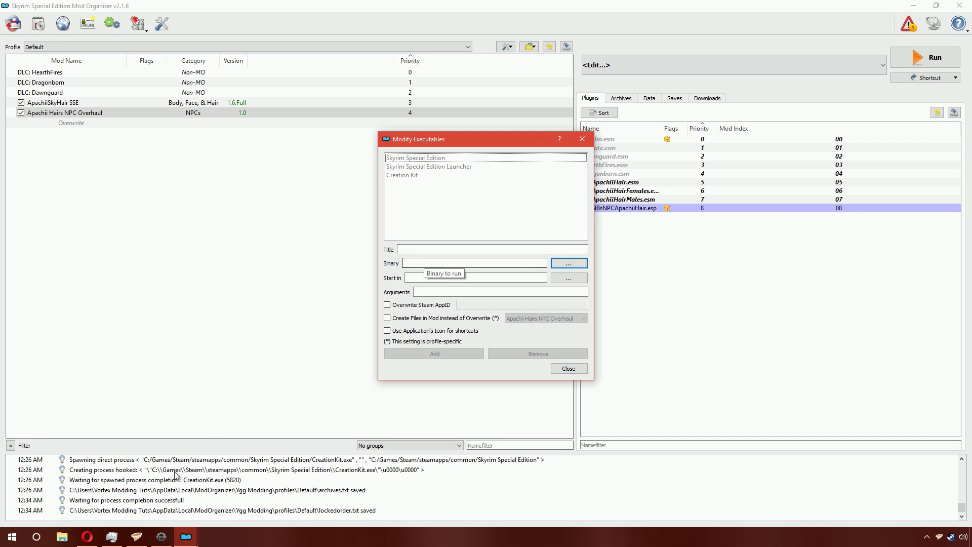
{"action": "key", "text": "alt+Tab"}
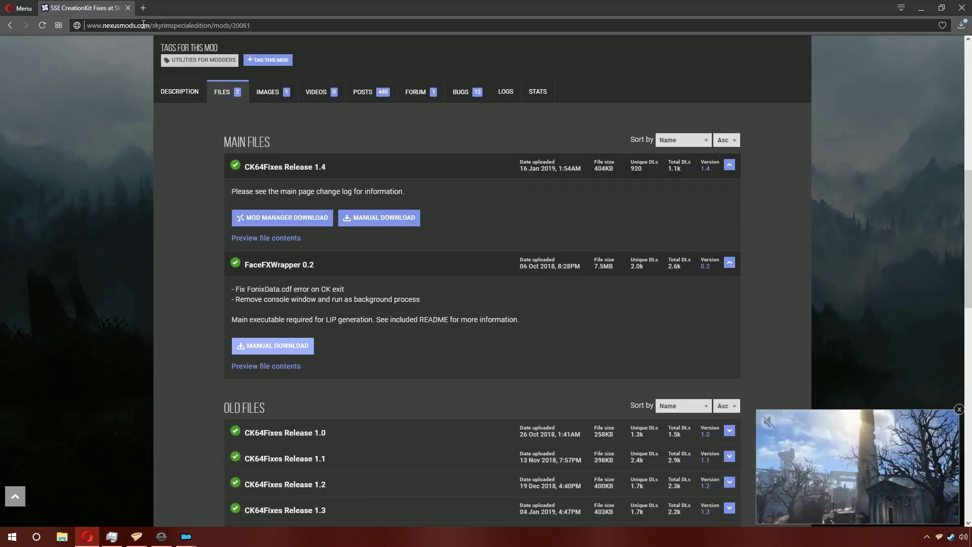
Step: Search the web for sseedit and go to the SSEEdit page on Skyrim Special Edition Nexus
{"action": "left_click", "coordinate": [226, 25]}
{"action": "type", "text": "xedit"}
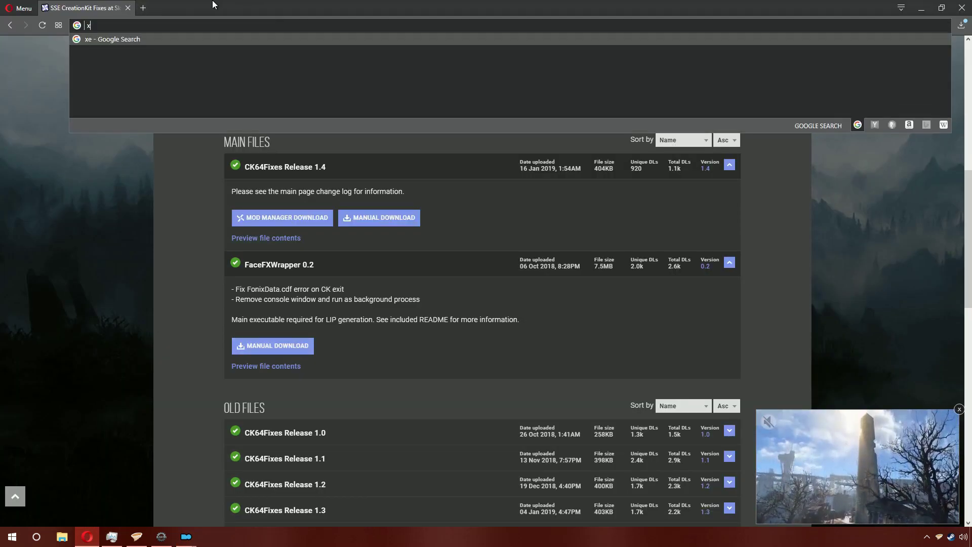
{"action": "key", "text": "BackSpace"}
{"action": "key", "text": "BackSpace"}
{"action": "key", "text": "BackSpace"}
{"action": "key", "text": "BackSpace"}
{"action": "key", "text": "BackSpace"}
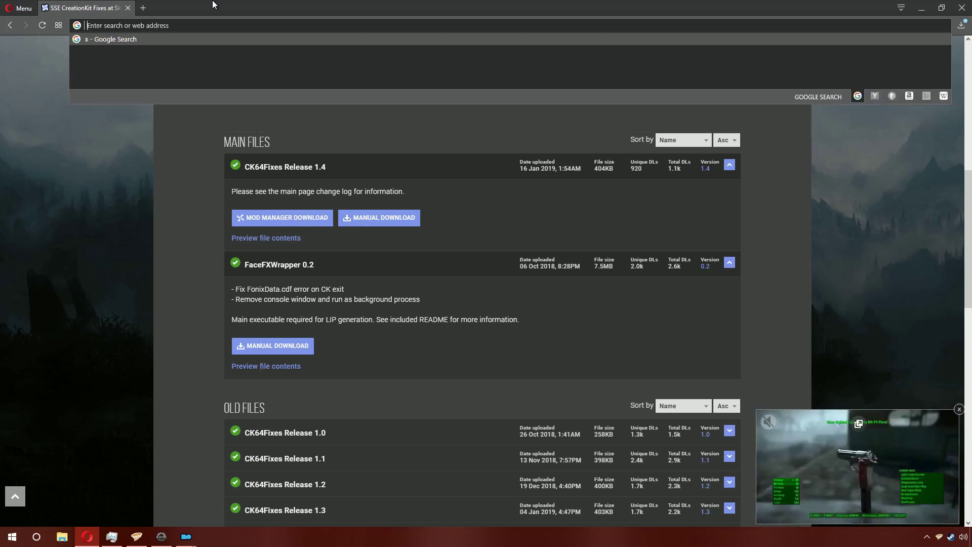
{"action": "type", "text": "sseedit"}
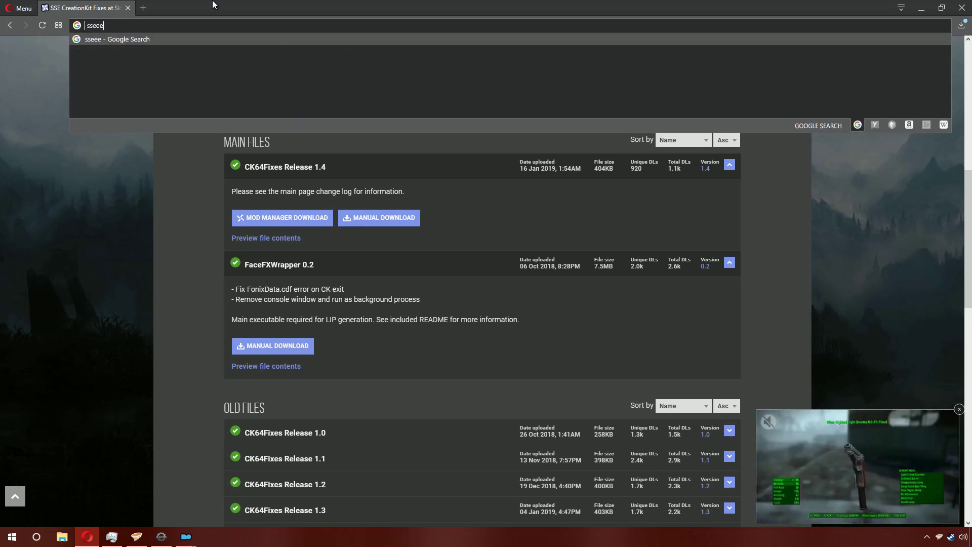
{"action": "key", "text": "Return"}
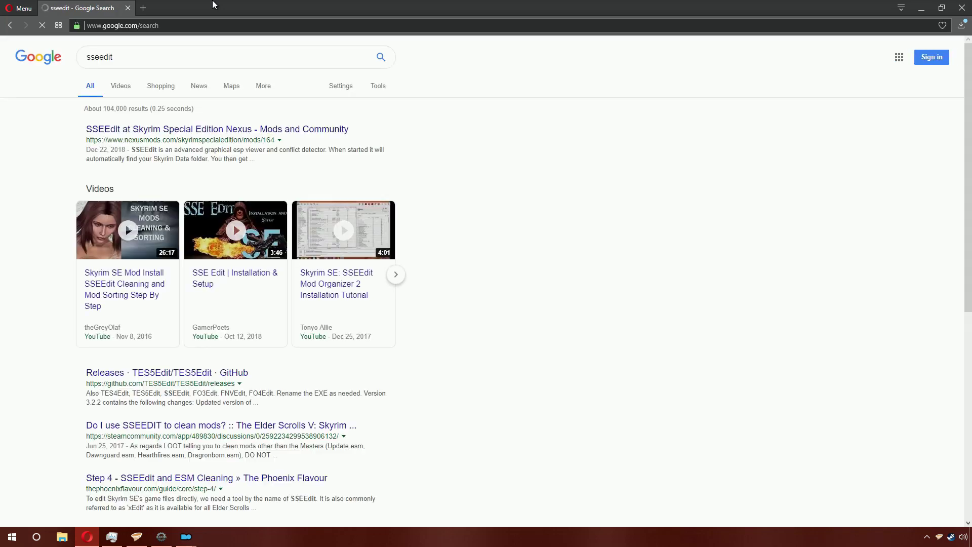
{"action": "left_click", "coordinate": [208, 129]}
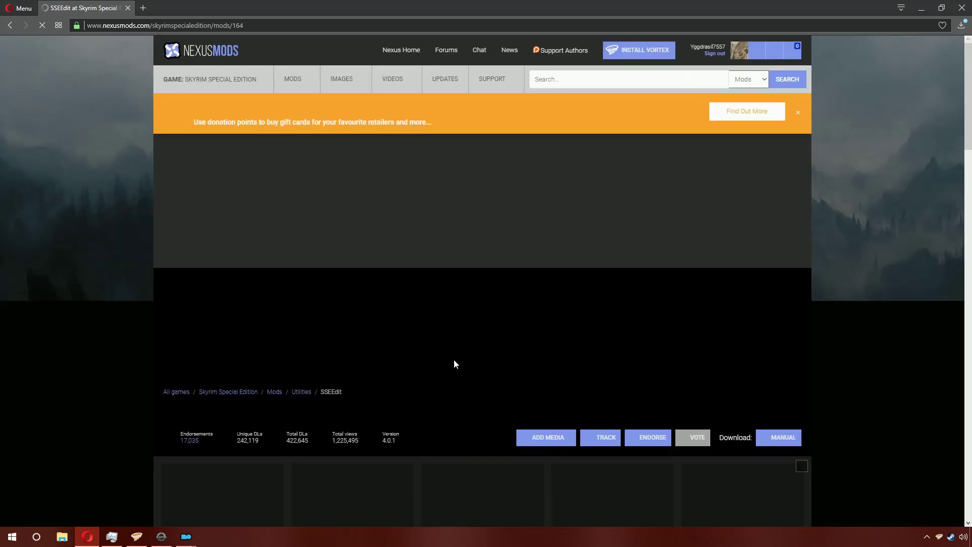
{"action": "scroll", "coordinate": [454, 359], "scroll_direction": "down", "scroll_amount": 5}
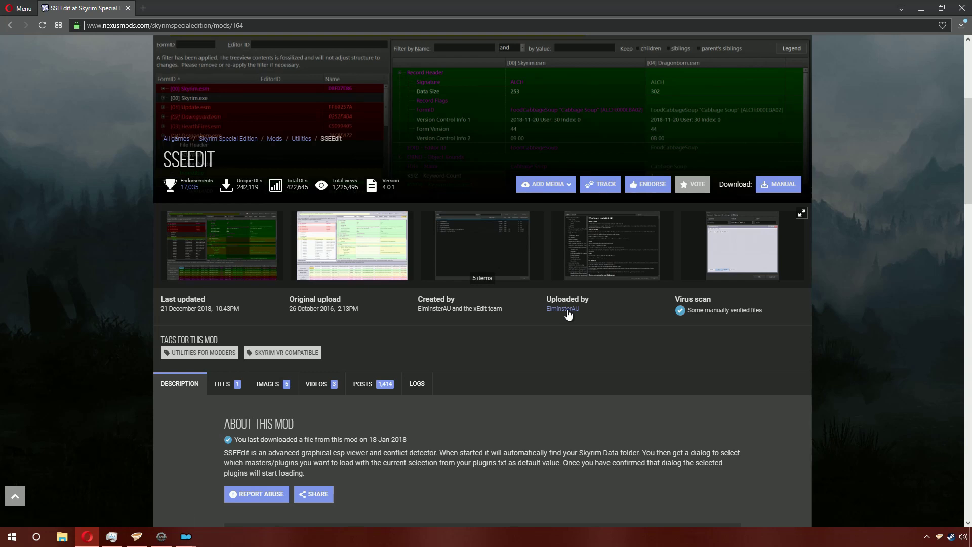
Step: Manually download the SSEEdit 4.0.1 main file, saving it to Z:\Vortex\download\skyrimse
{"action": "left_click", "coordinate": [222, 384]}
{"action": "scroll", "coordinate": [290, 275], "scroll_direction": "down", "scroll_amount": 4}
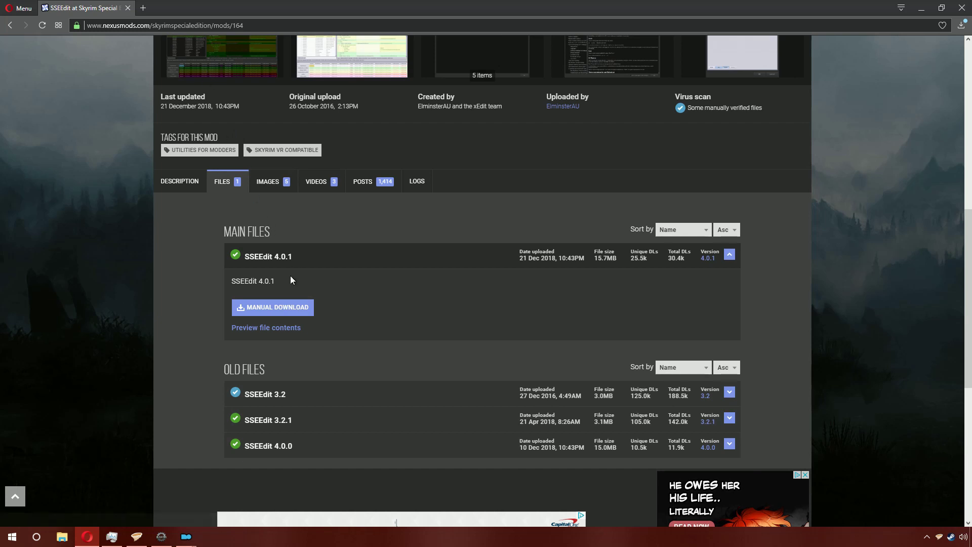
{"action": "left_click", "coordinate": [298, 312]}
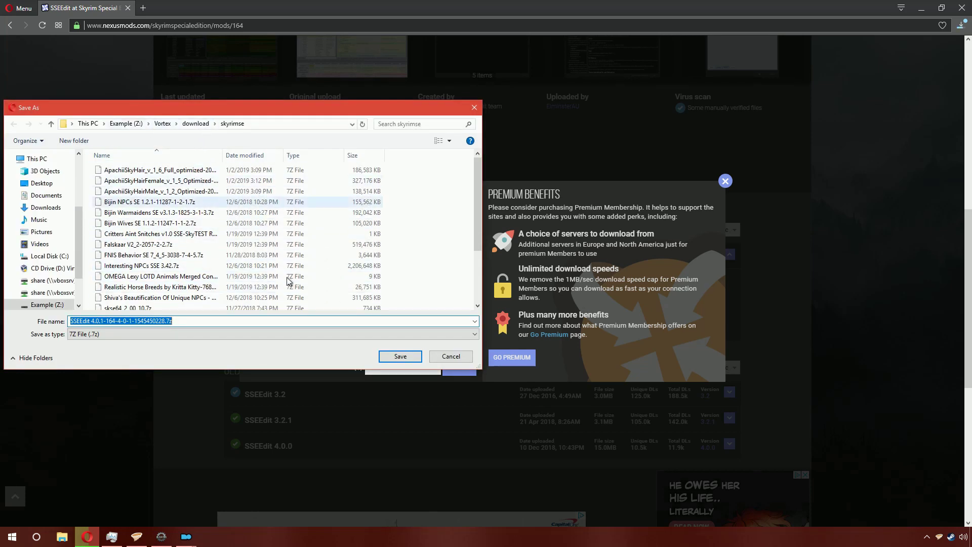
{"action": "left_click", "coordinate": [400, 357]}
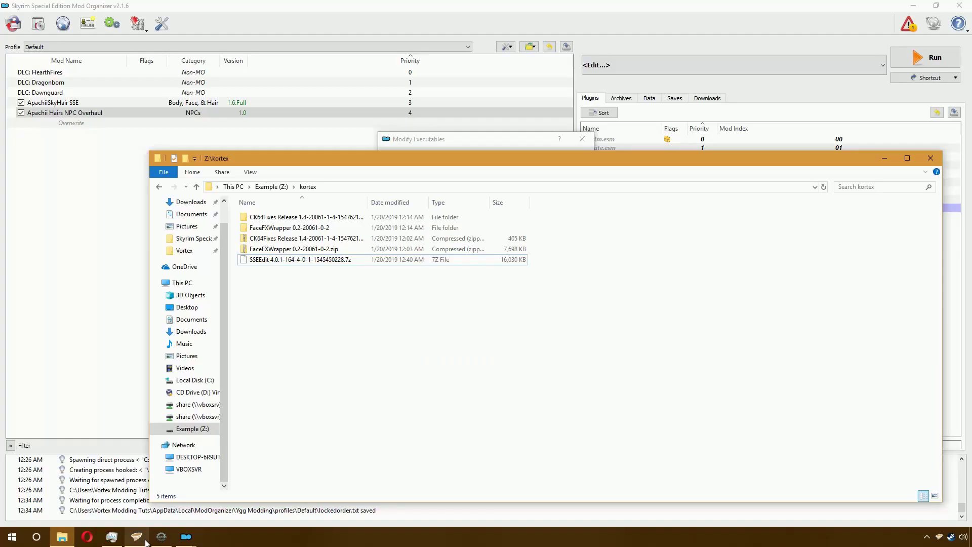
{"action": "left_click", "coordinate": [142, 539]}
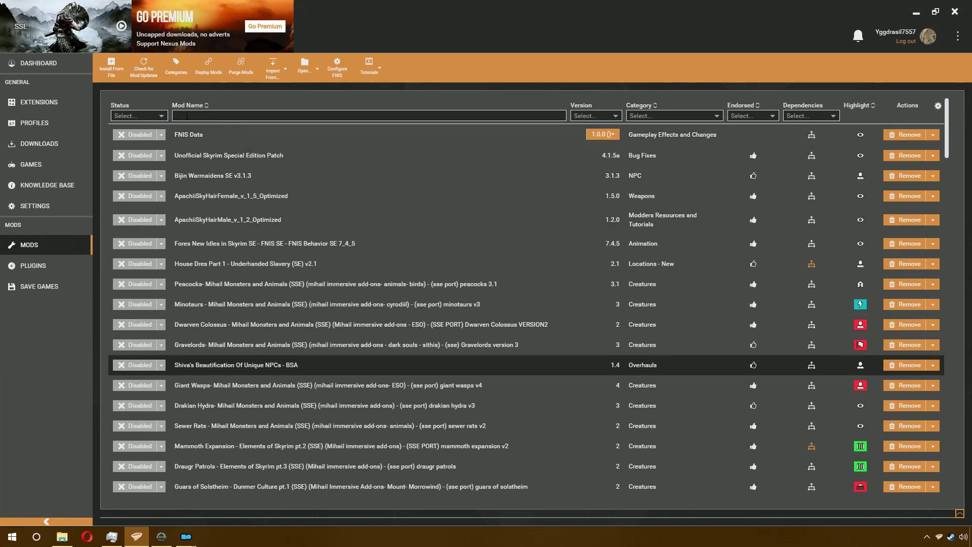
Step: Install SSEEdit 4.0.1 as a disabled mod from the Uninstalled-filtered Vortex mod list
{"action": "left_click", "coordinate": [158, 116]}
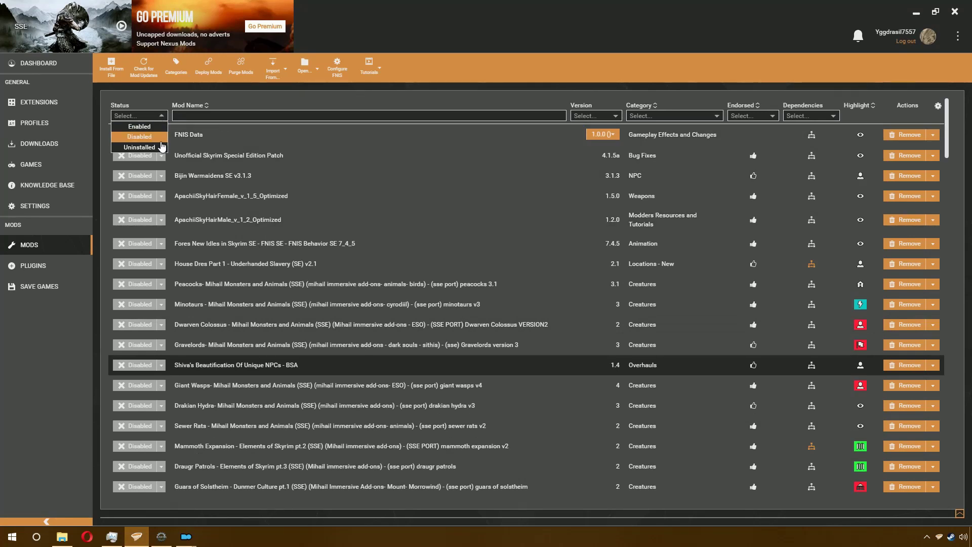
{"action": "left_click", "coordinate": [147, 145]}
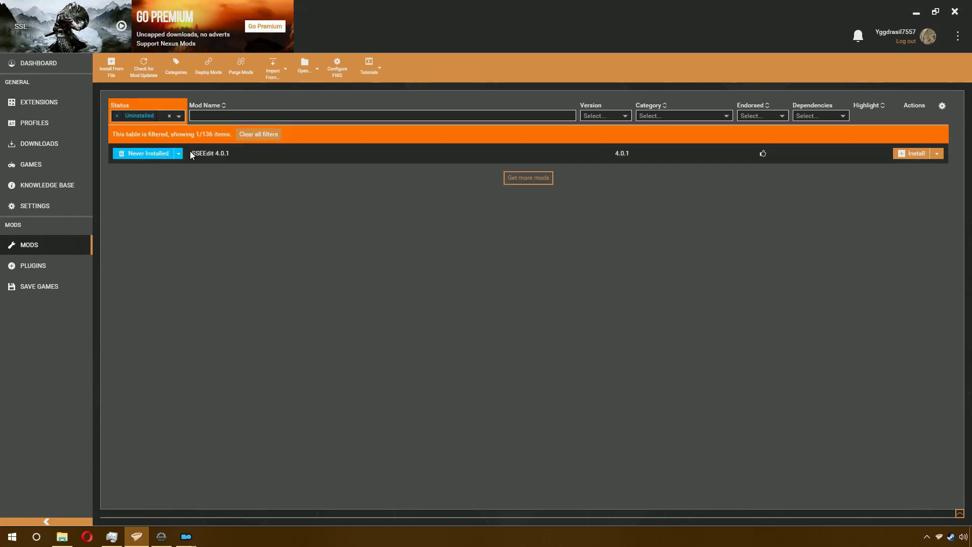
{"action": "left_click", "coordinate": [178, 157]}
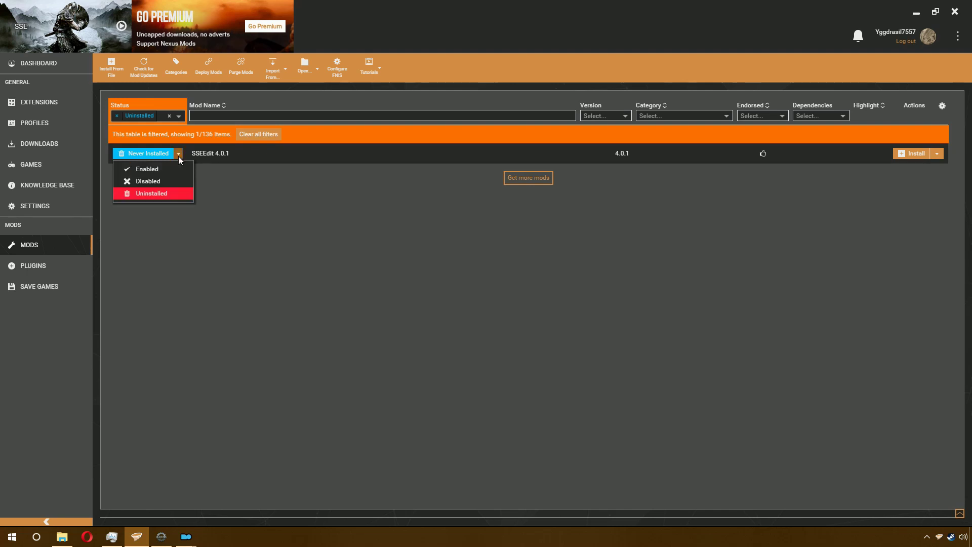
{"action": "left_click", "coordinate": [178, 181]}
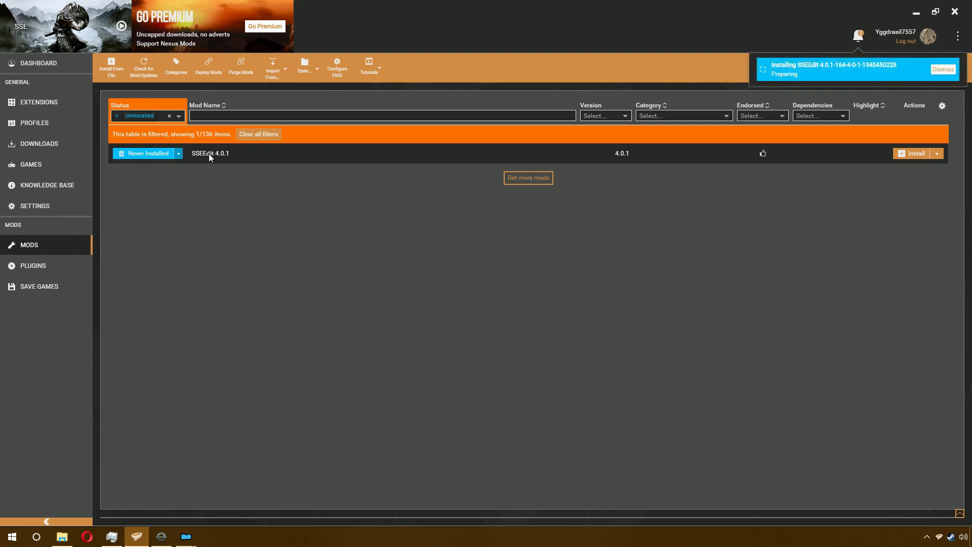
{"action": "left_click", "coordinate": [117, 116]}
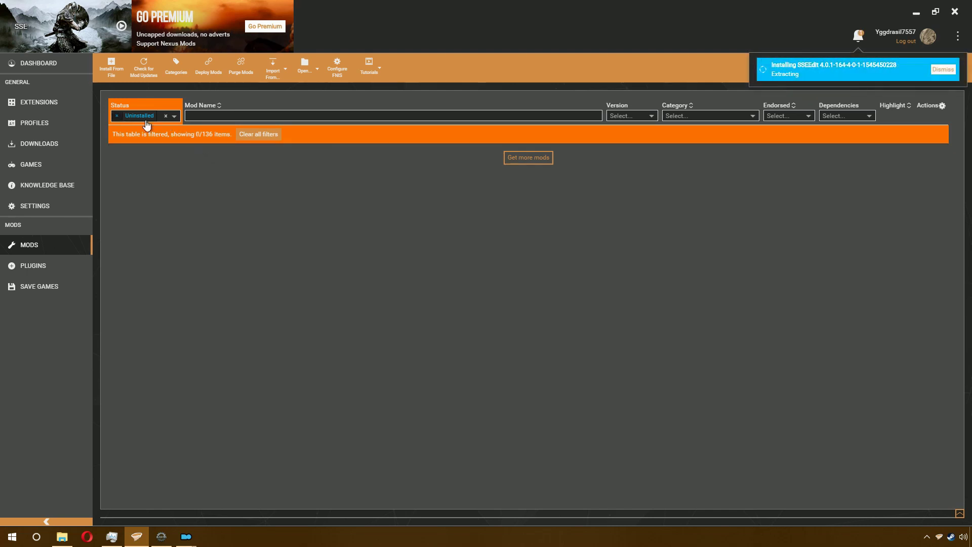
Step: Filter the mods by 'ssee' and show the SSEEdit mod's folder in File Manager
{"action": "left_click", "coordinate": [215, 117]}
{"action": "type", "text": "ssee"}
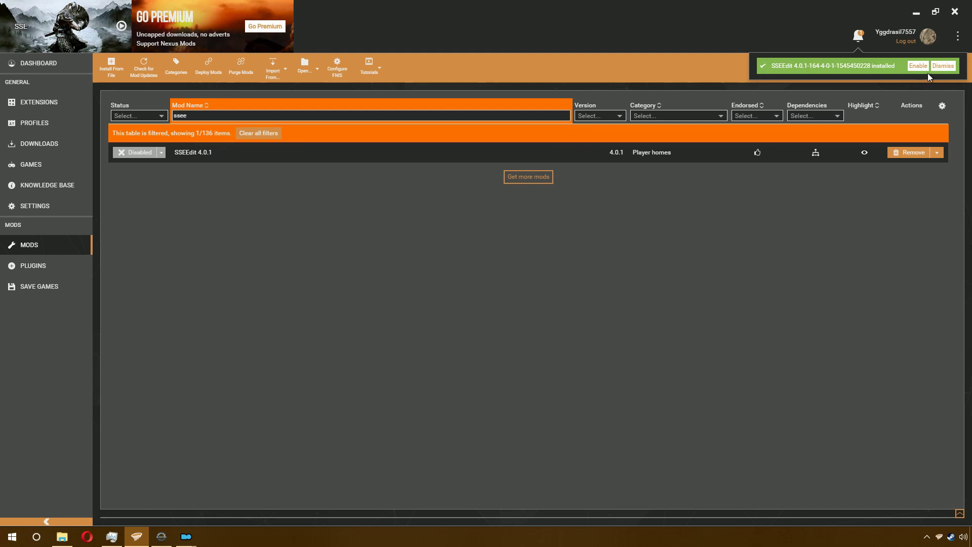
{"action": "right_click", "coordinate": [215, 157]}
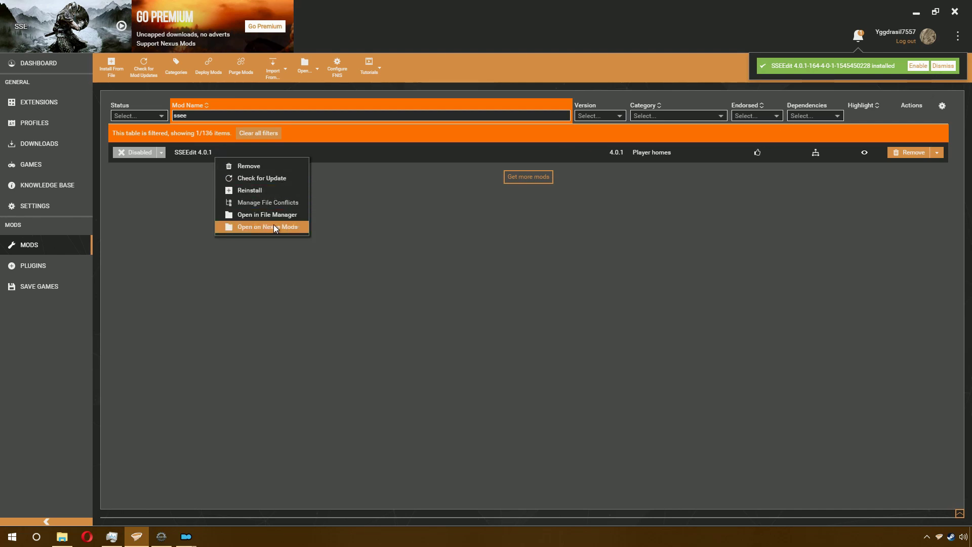
{"action": "left_click", "coordinate": [262, 214]}
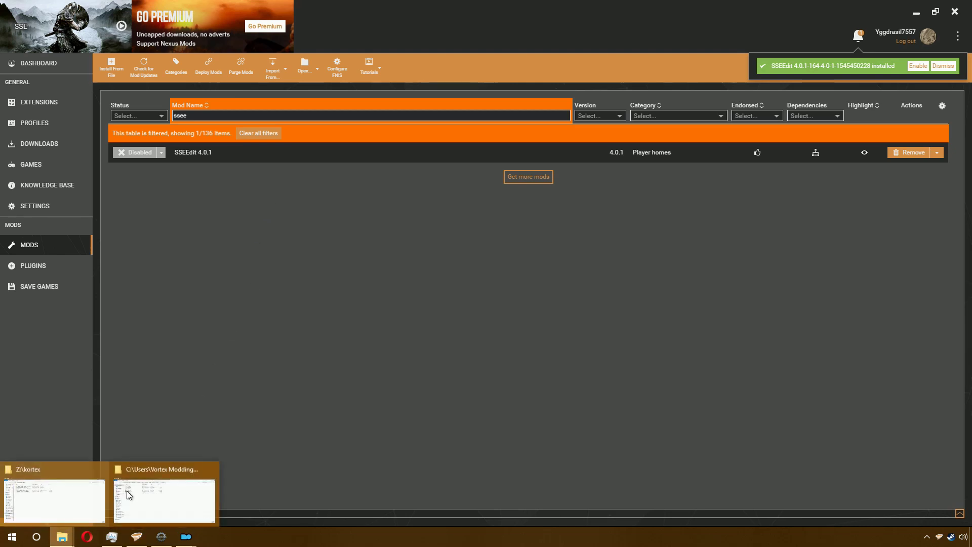
Step: Create a 'tools' folder in the maximized SSEEdit mod folder and move all other items into it
{"action": "left_click", "coordinate": [145, 492]}
{"action": "double_click", "coordinate": [385, 183]}
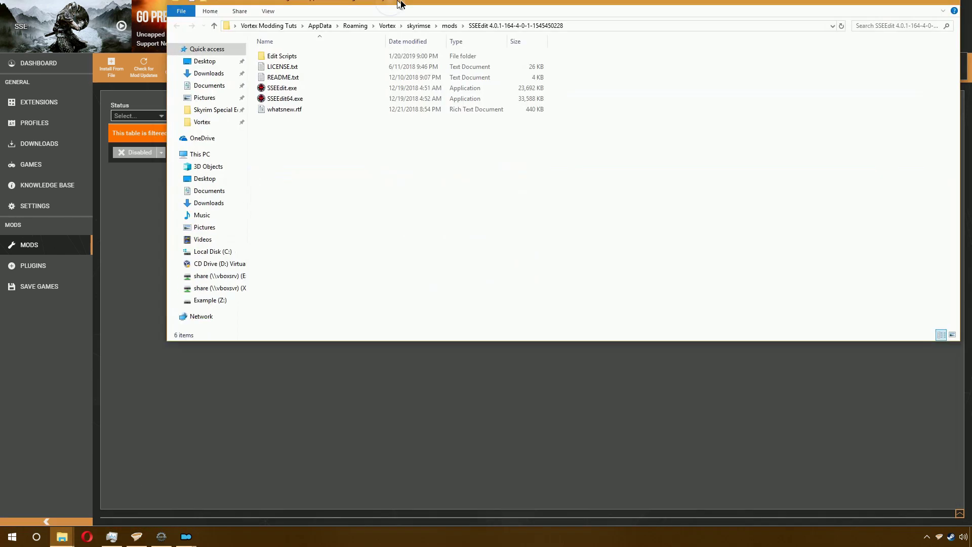
{"action": "right_click", "coordinate": [277, 168]}
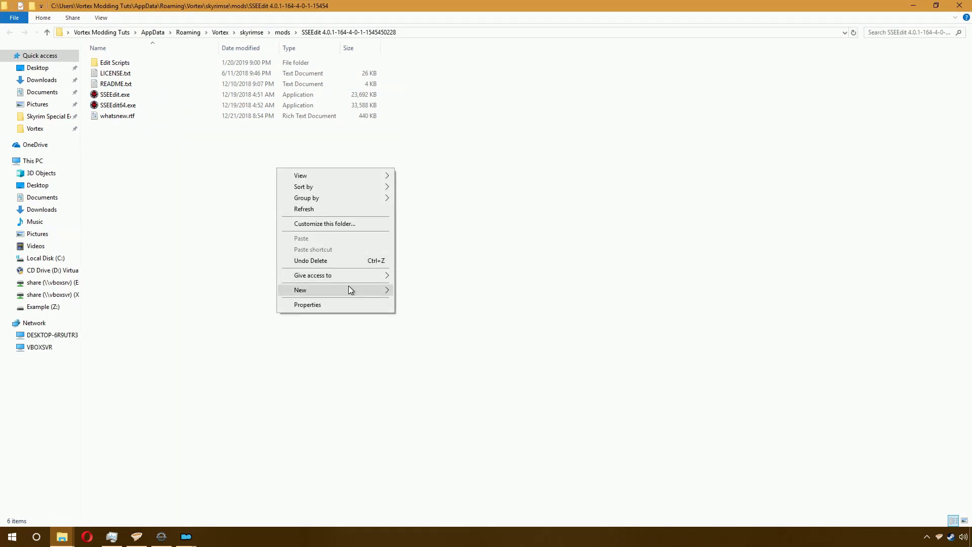
{"action": "mouse_move", "coordinate": [348, 288]}
{"action": "left_click", "coordinate": [443, 290]}
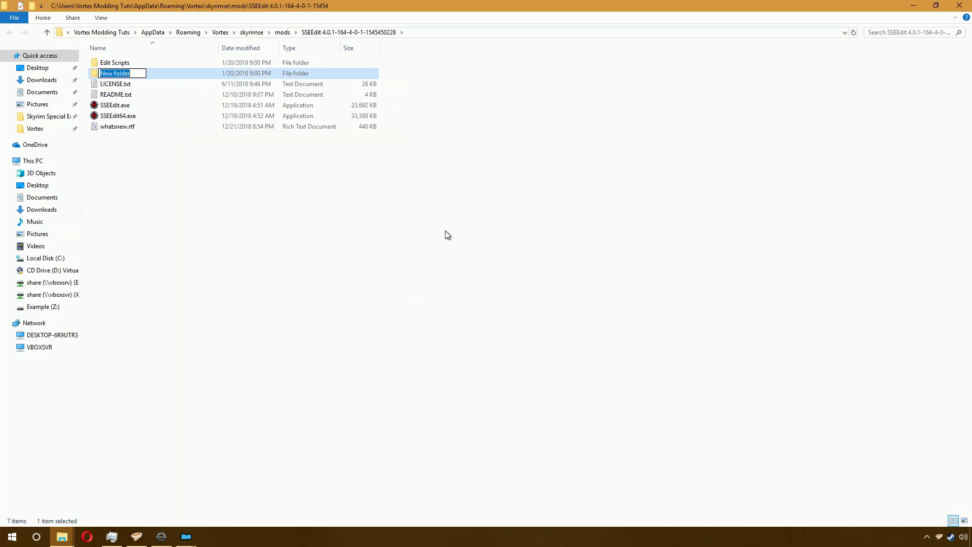
{"action": "type", "text": "tools"}
{"action": "key", "text": "Return"}
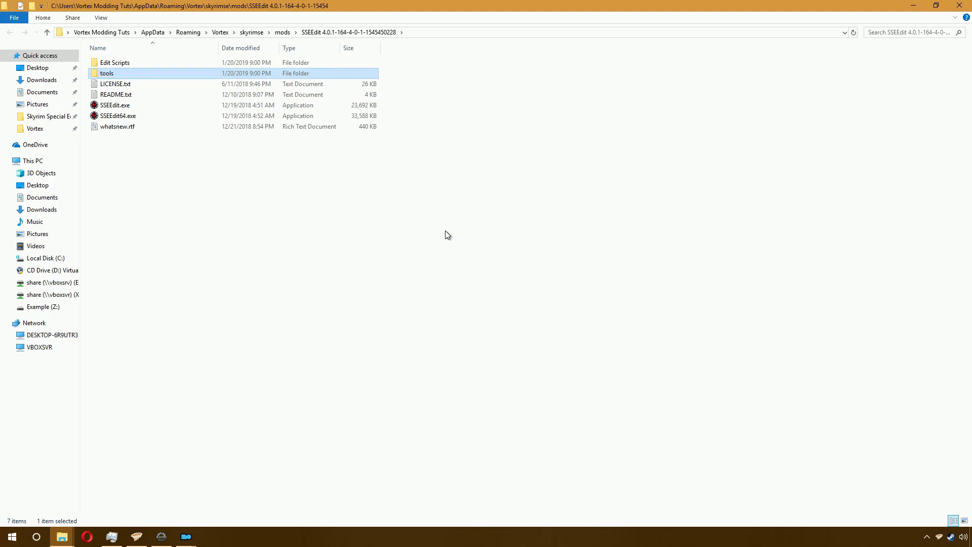
{"action": "left_click_drag", "start_coordinate": [294, 166], "coordinate": [132, 76]}
{"action": "left_click", "coordinate": [125, 73], "text": "ctrl"}
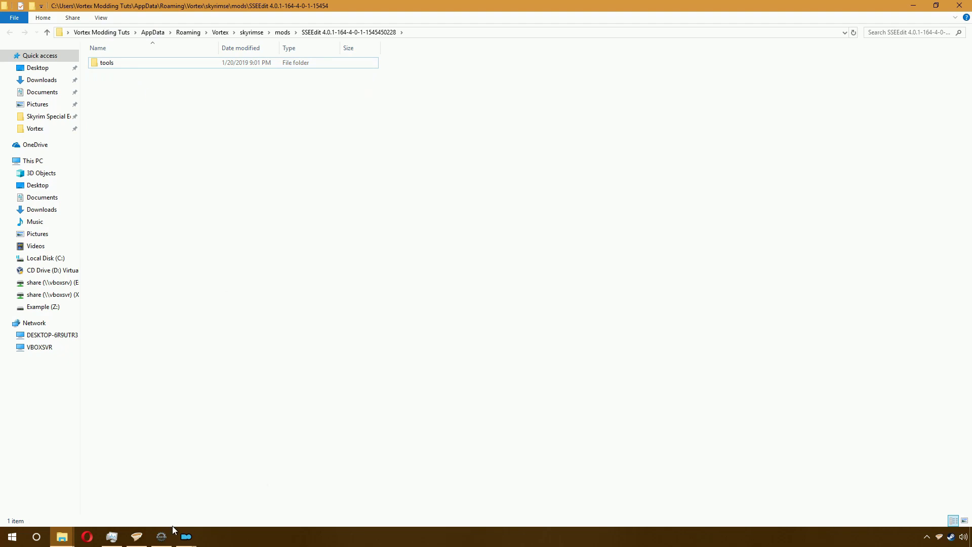
Step: Inside tools, create an 'xEdit' folder and move the six remaining items into it
{"action": "double_click", "coordinate": [163, 63]}
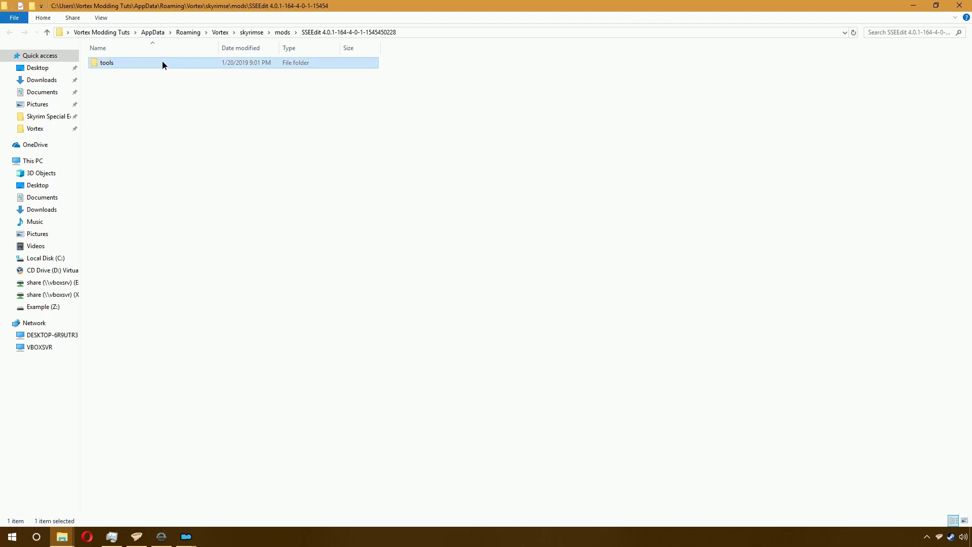
{"action": "right_click", "coordinate": [201, 187]}
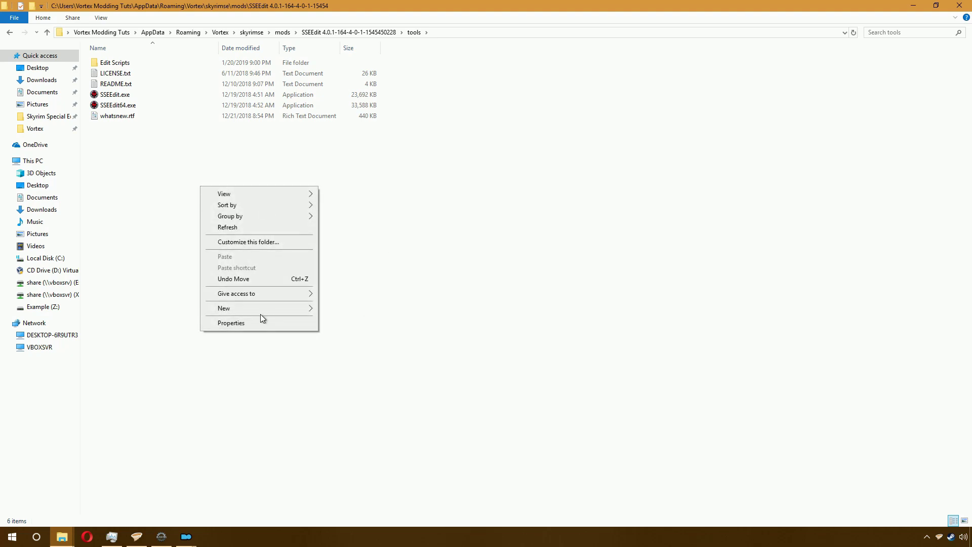
{"action": "mouse_move", "coordinate": [253, 311]}
{"action": "left_click", "coordinate": [340, 308]}
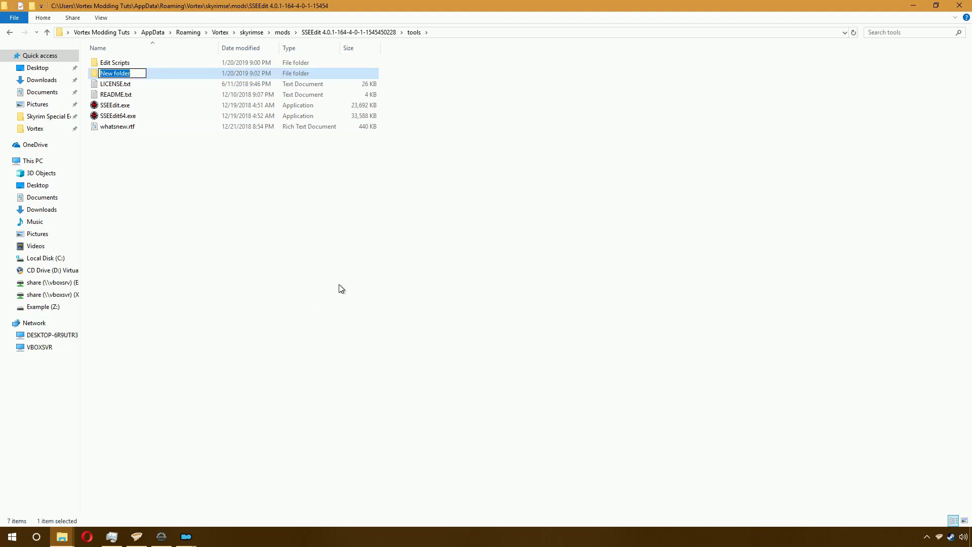
{"action": "type", "text": "XEdit"}
{"action": "key", "text": "Return"}
{"action": "key", "text": "ctrl+a"}
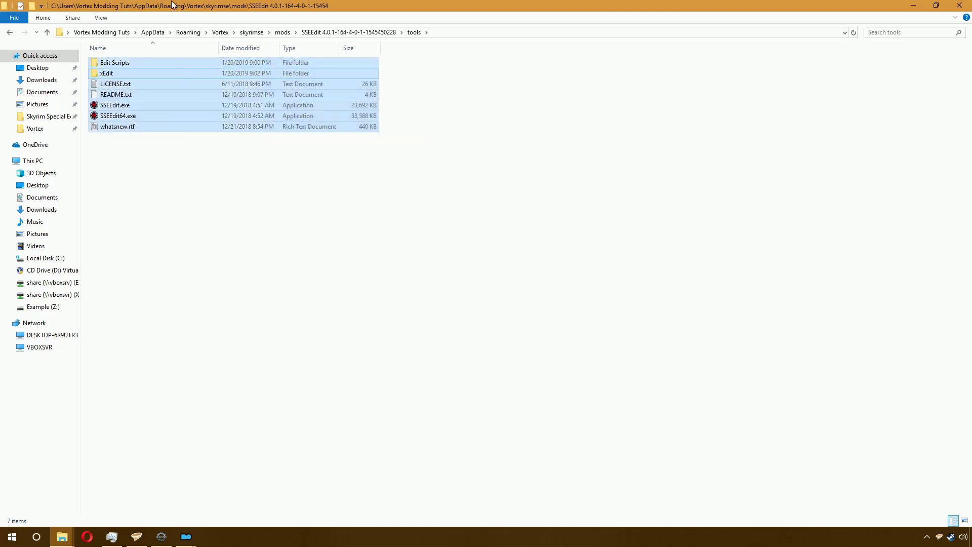
{"action": "left_click", "coordinate": [106, 73], "text": "ctrl"}
{"action": "mouse_move", "coordinate": [130, 85]}
{"action": "left_mouse_down"}
{"action": "mouse_move", "coordinate": [153, 86]}
{"action": "mouse_move", "coordinate": [144, 75]}
{"action": "left_mouse_up"}
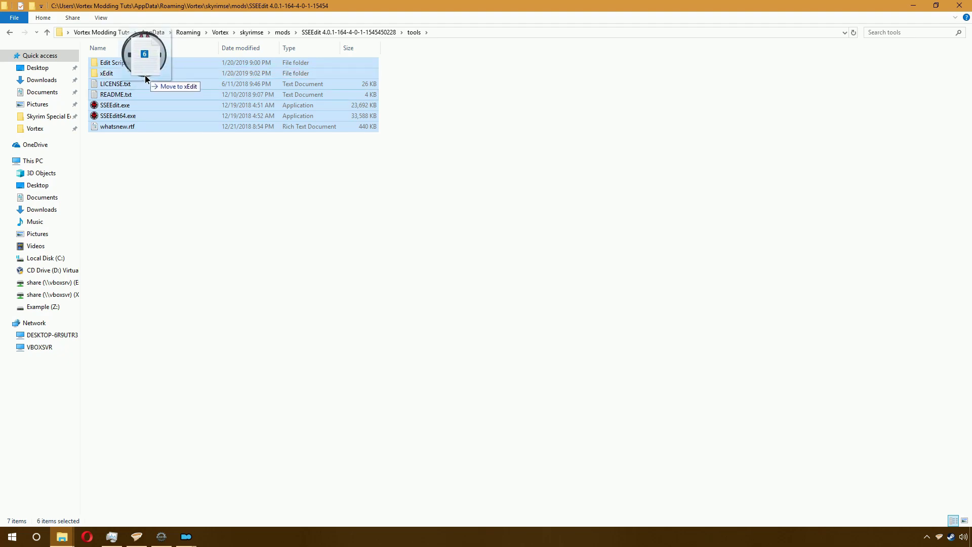
{"action": "left_click", "coordinate": [135, 538]}
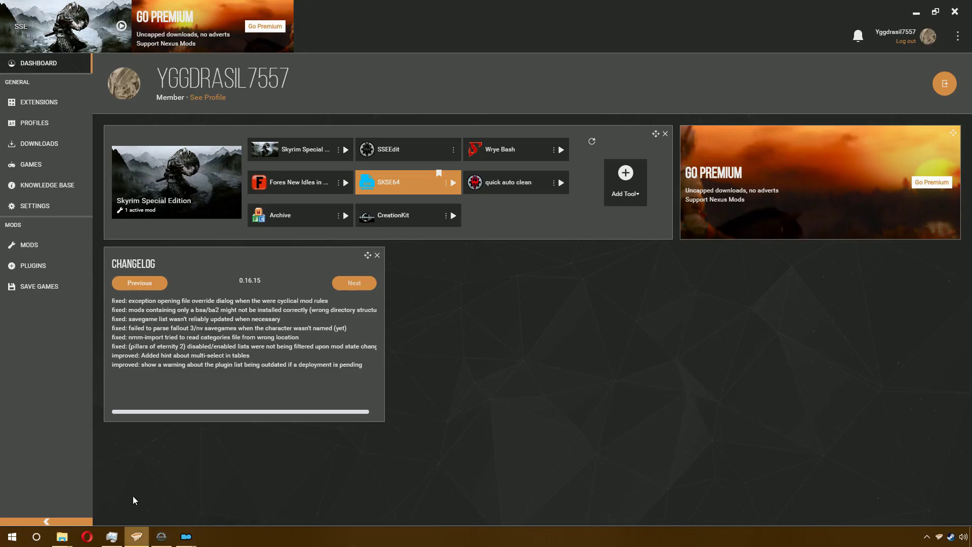
Step: Deploy the mods and keep the external changes made to the SSEEdit files
{"action": "left_click", "coordinate": [47, 246]}
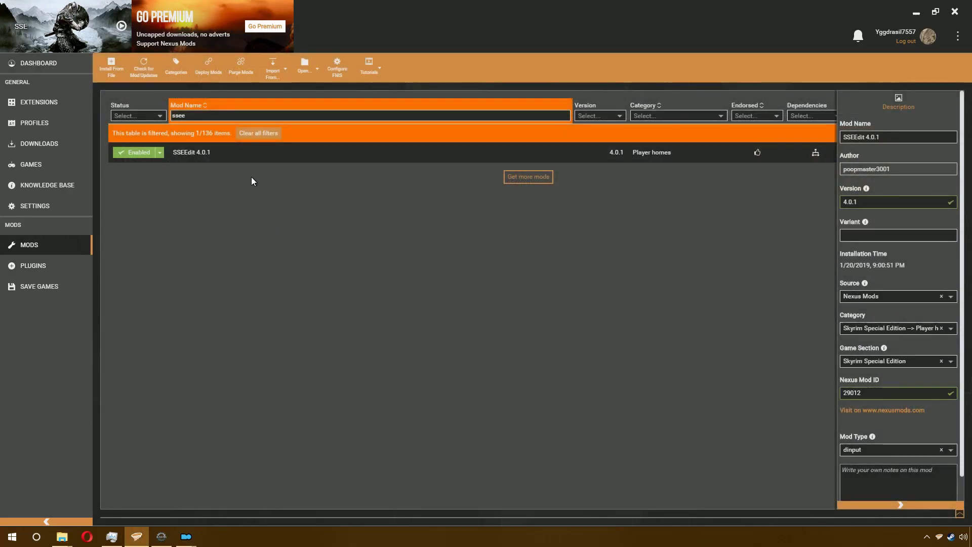
{"action": "left_click", "coordinate": [211, 74]}
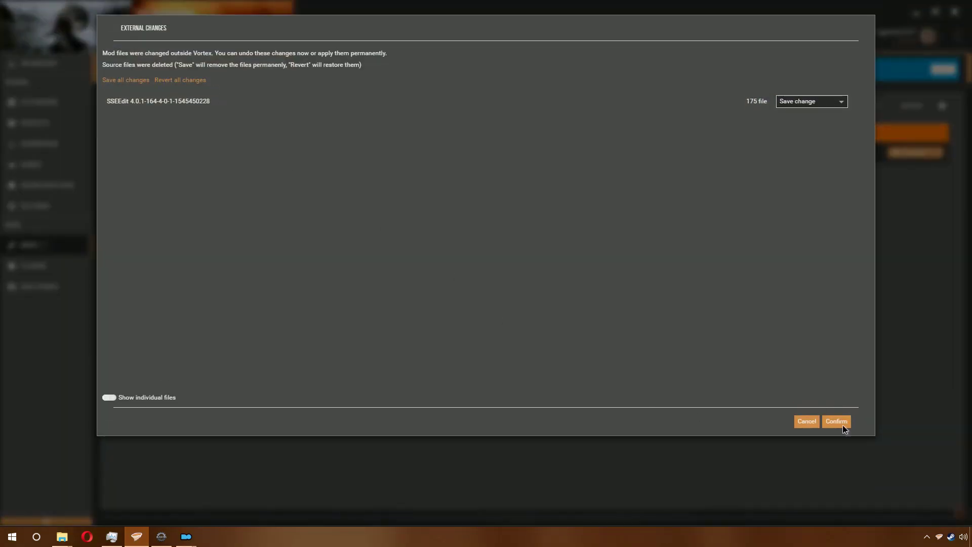
{"action": "left_click", "coordinate": [843, 423]}
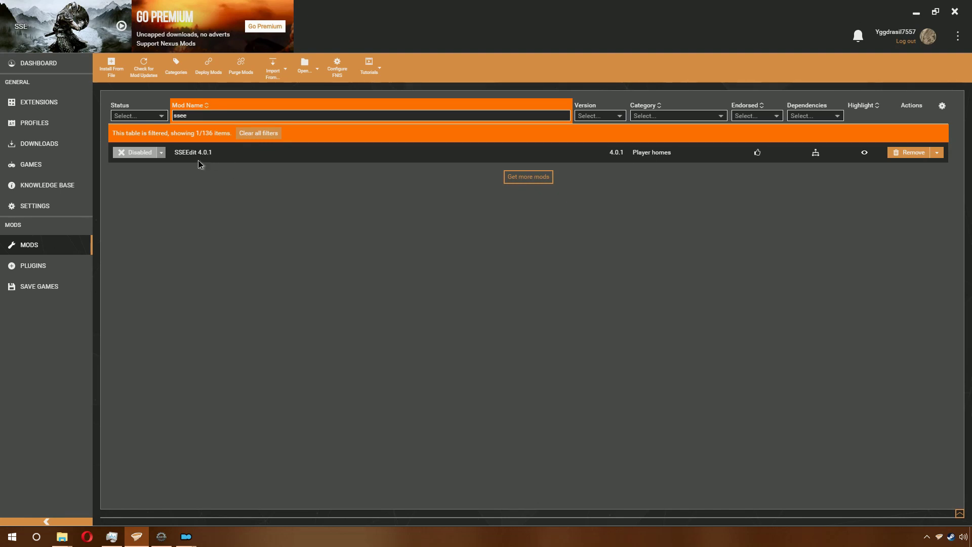
Step: Set SSEEdit 4.0.1's mod type to dinput and enable the mod
{"action": "left_click", "coordinate": [199, 161]}
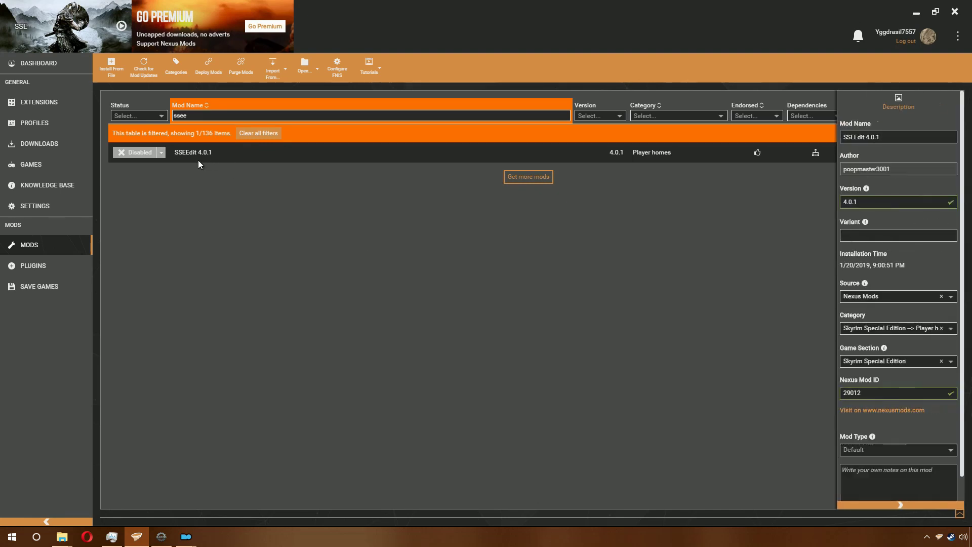
{"action": "left_click", "coordinate": [872, 453]}
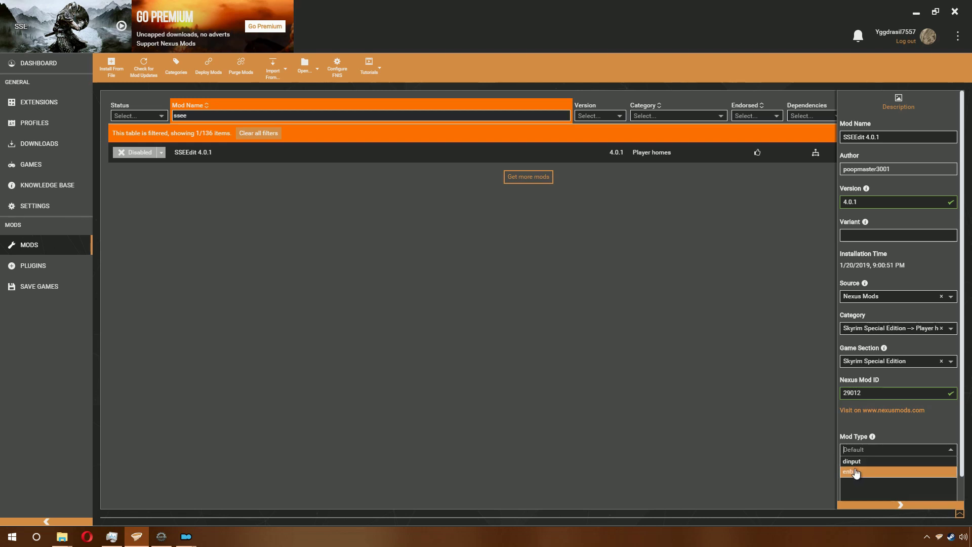
{"action": "left_click", "coordinate": [856, 461]}
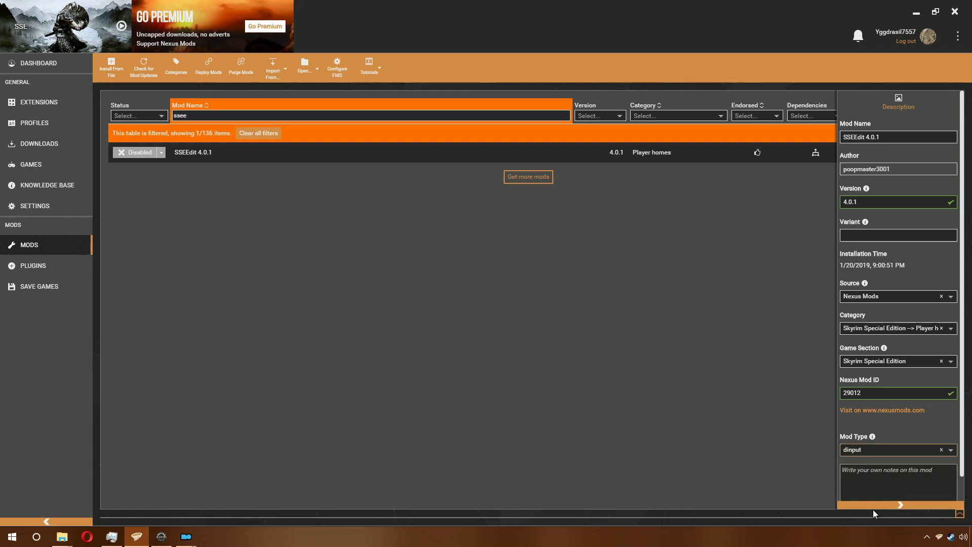
{"action": "left_click", "coordinate": [900, 506]}
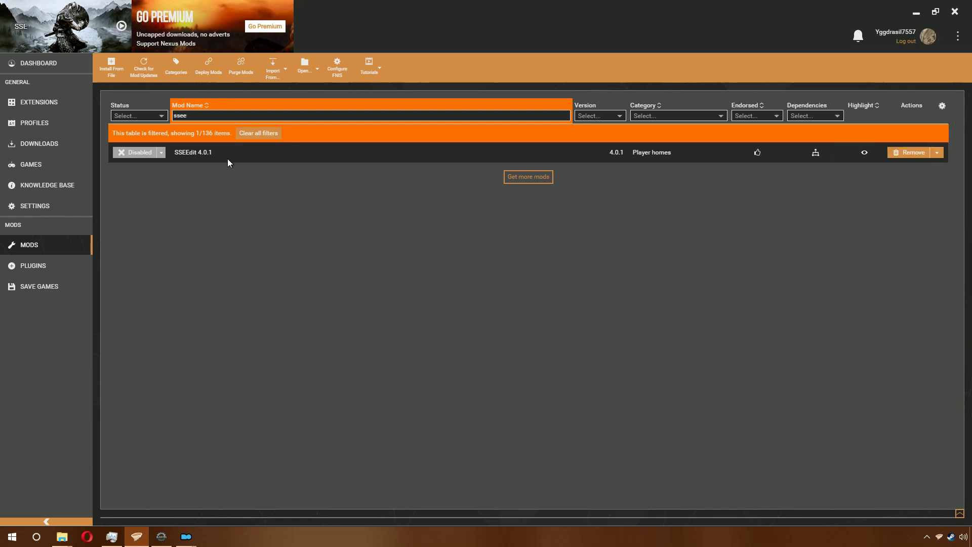
{"action": "left_click", "coordinate": [145, 157]}
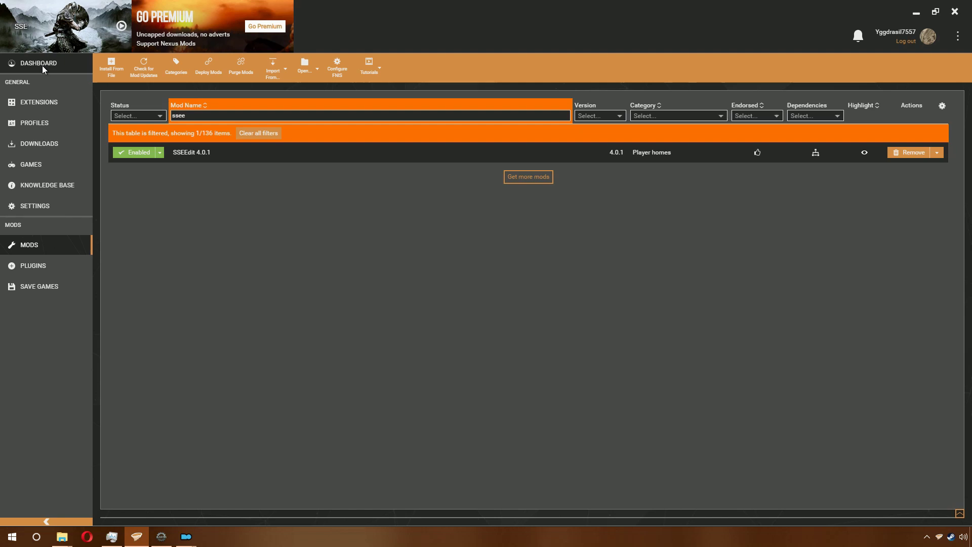
{"action": "left_click", "coordinate": [44, 66]}
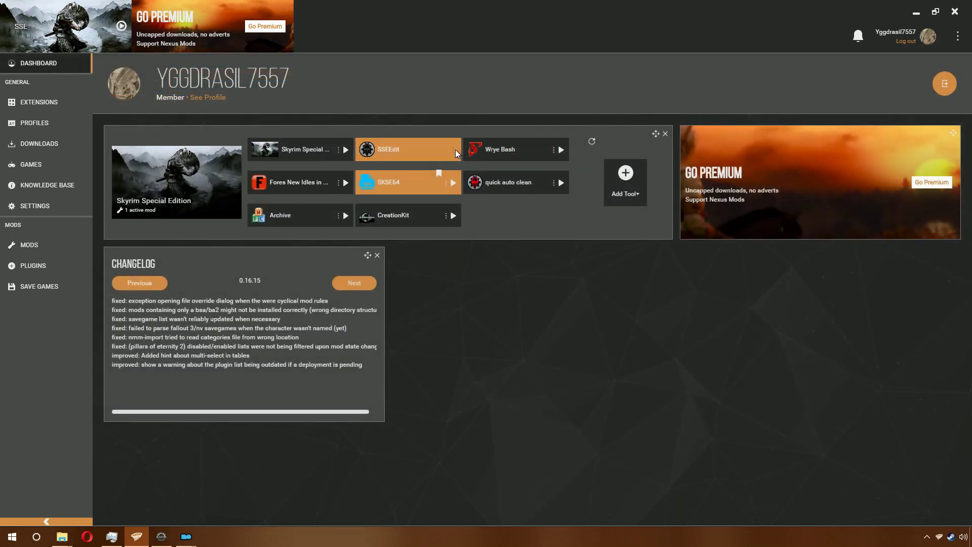
Step: Set the SSEEdit dashboard tool's target to Tools\xEdit\SSEEdit64.exe and save the tool
{"action": "left_click", "coordinate": [454, 150]}
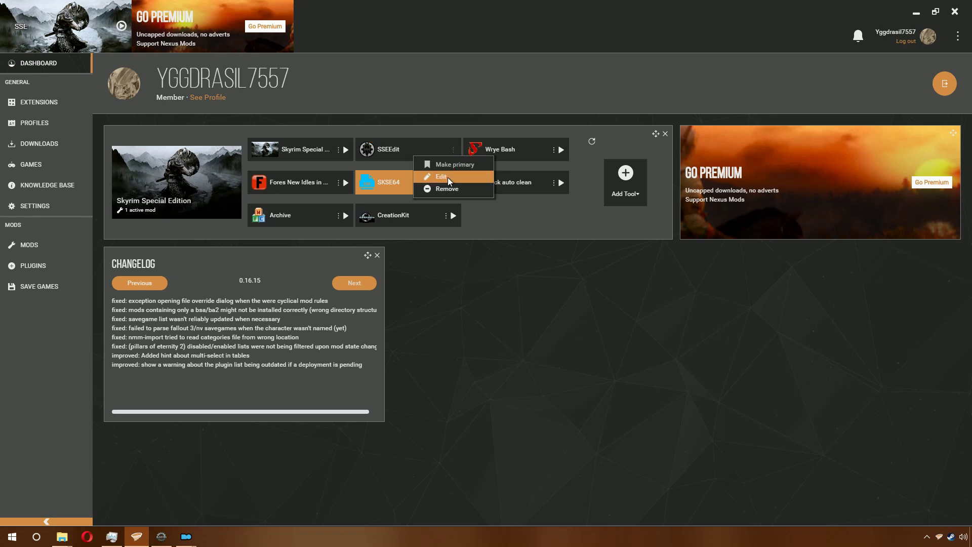
{"action": "left_click", "coordinate": [448, 177]}
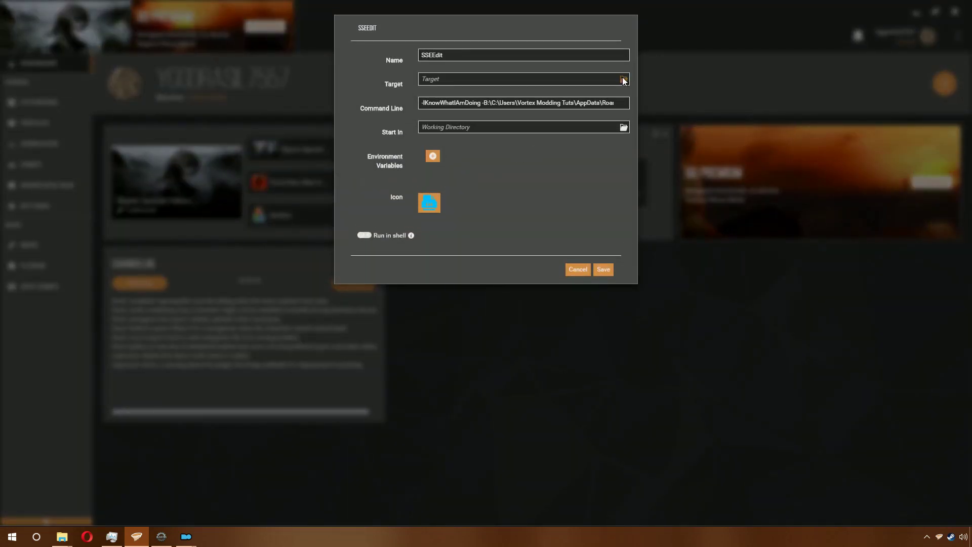
{"action": "left_click", "coordinate": [624, 80]}
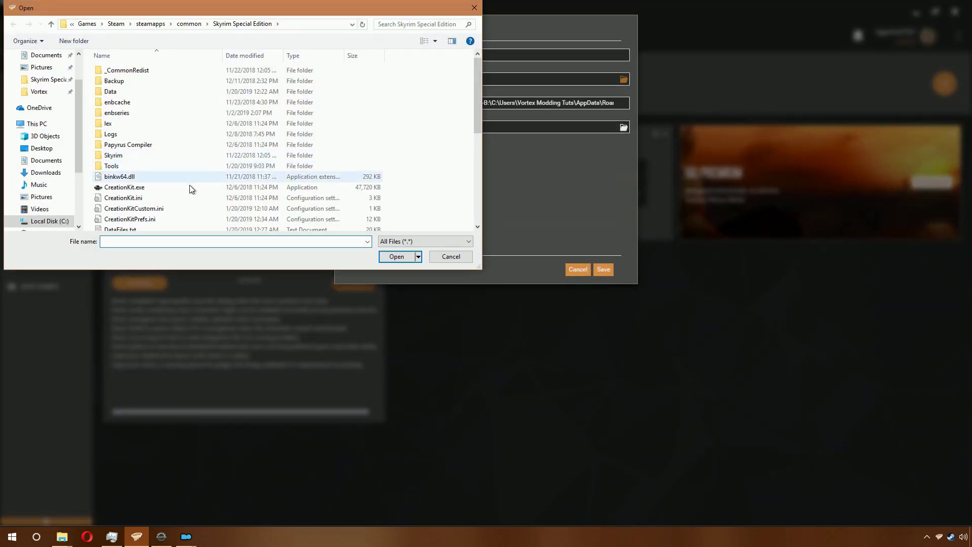
{"action": "left_click", "coordinate": [451, 258]}
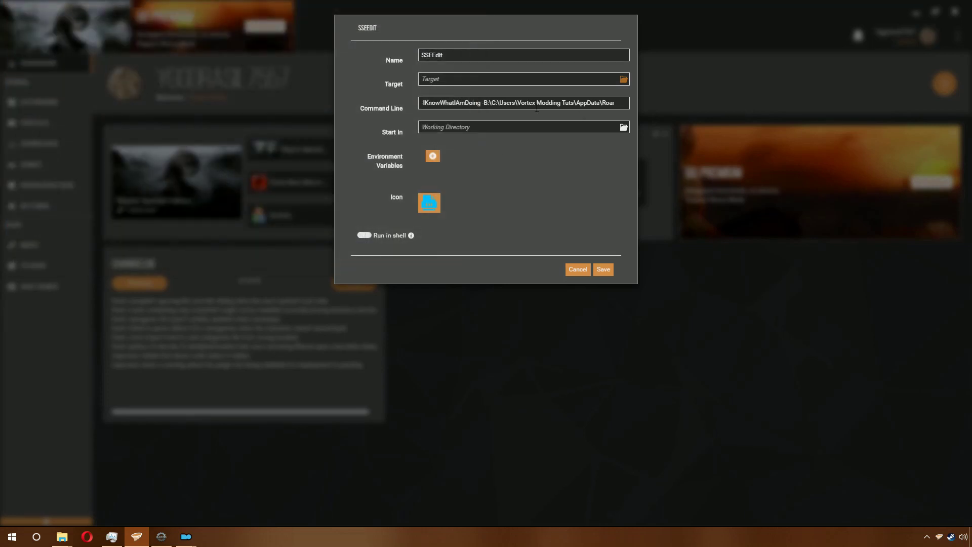
{"action": "left_click", "coordinate": [624, 80]}
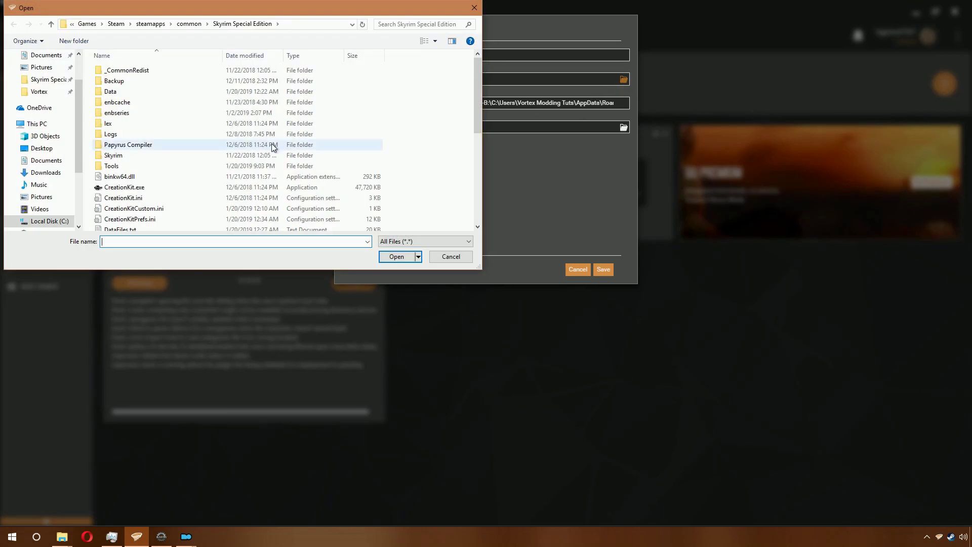
{"action": "double_click", "coordinate": [131, 169]}
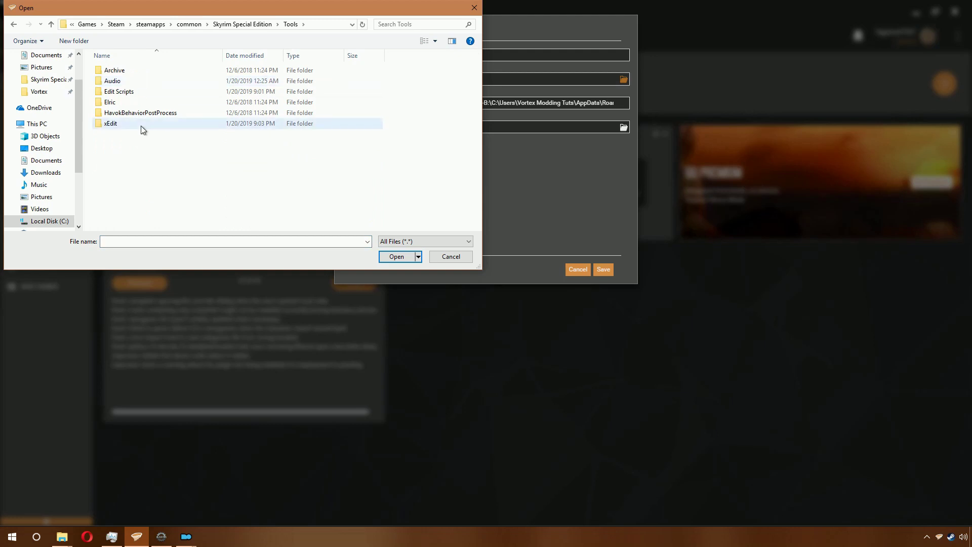
{"action": "double_click", "coordinate": [141, 127]}
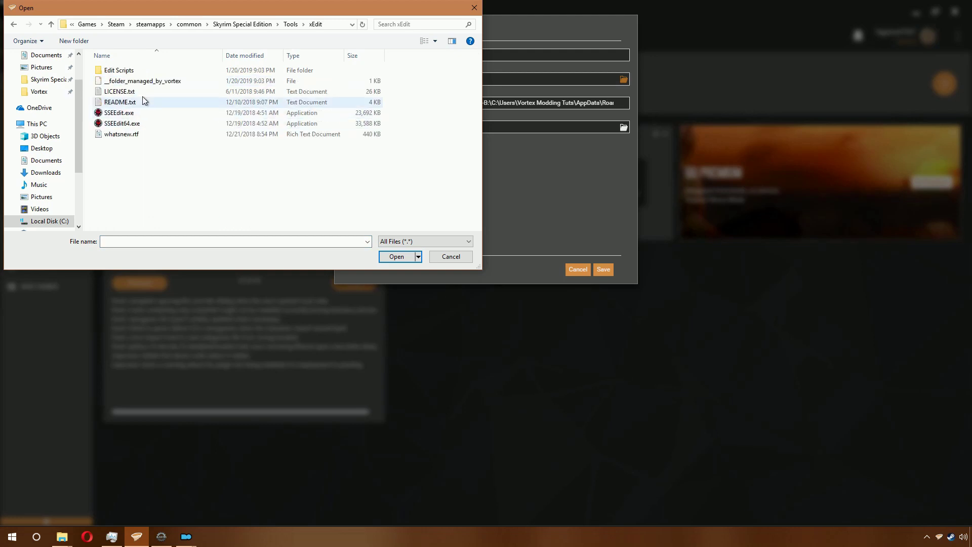
{"action": "double_click", "coordinate": [157, 126]}
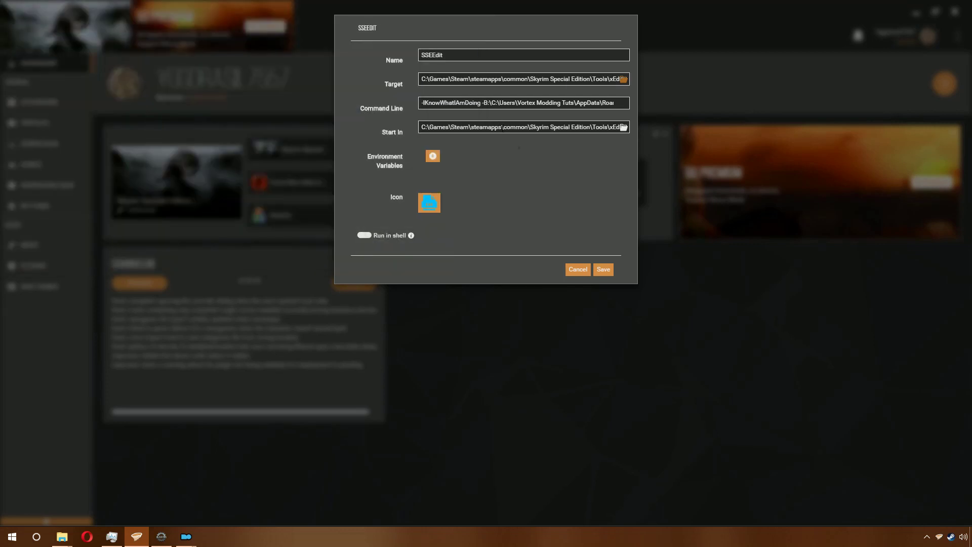
{"action": "left_click", "coordinate": [601, 274]}
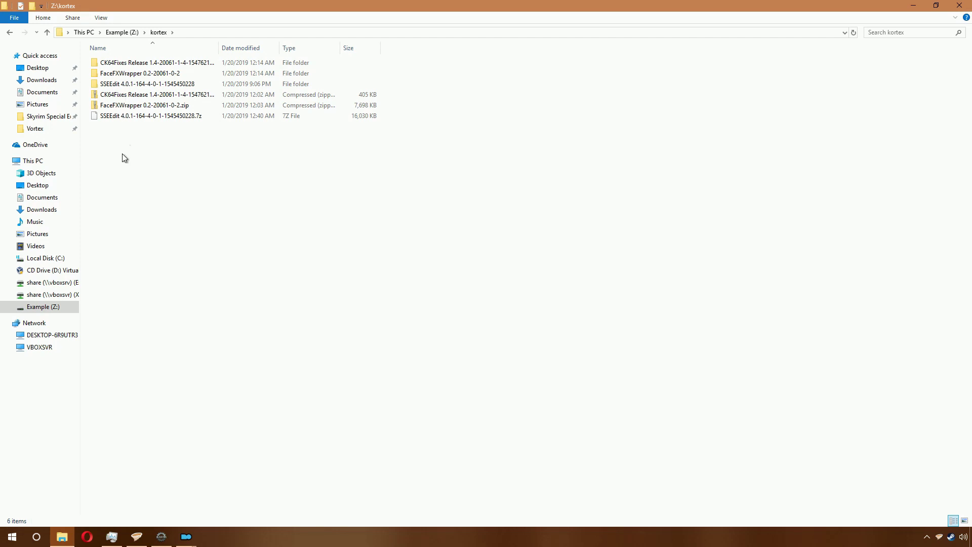
Step: Rename the extracted 'SSEEdit 4.0.1' folder in kortex to 'SSEEdit' after checking its contents
{"action": "left_click", "coordinate": [138, 85]}
{"action": "left_click", "coordinate": [122, 115]}
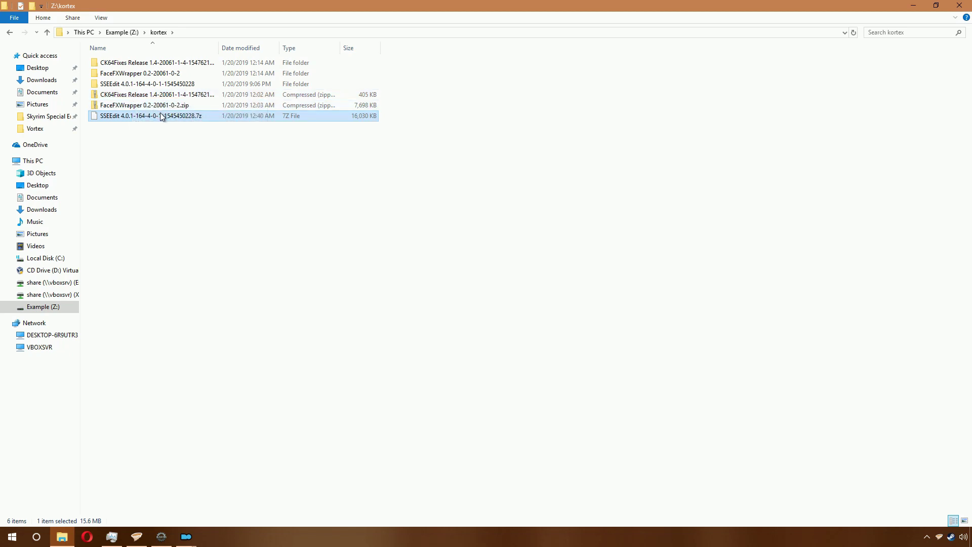
{"action": "left_click", "coordinate": [147, 83]}
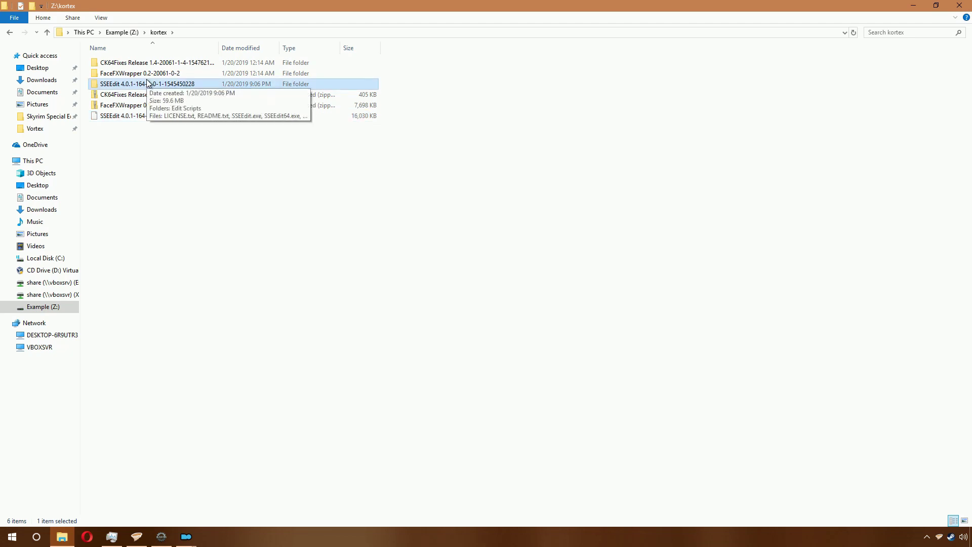
{"action": "double_click", "coordinate": [147, 84]}
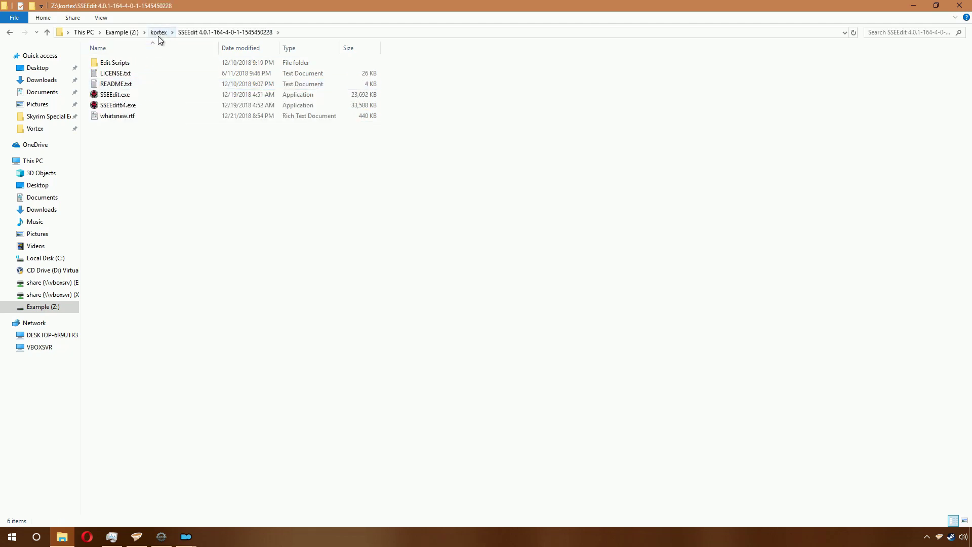
{"action": "left_click", "coordinate": [159, 33]}
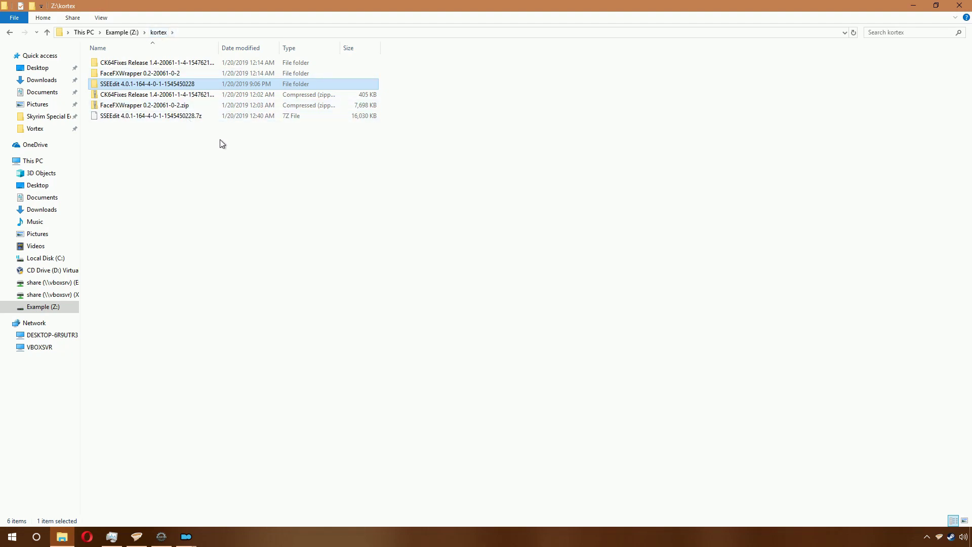
{"action": "left_click", "coordinate": [124, 84]}
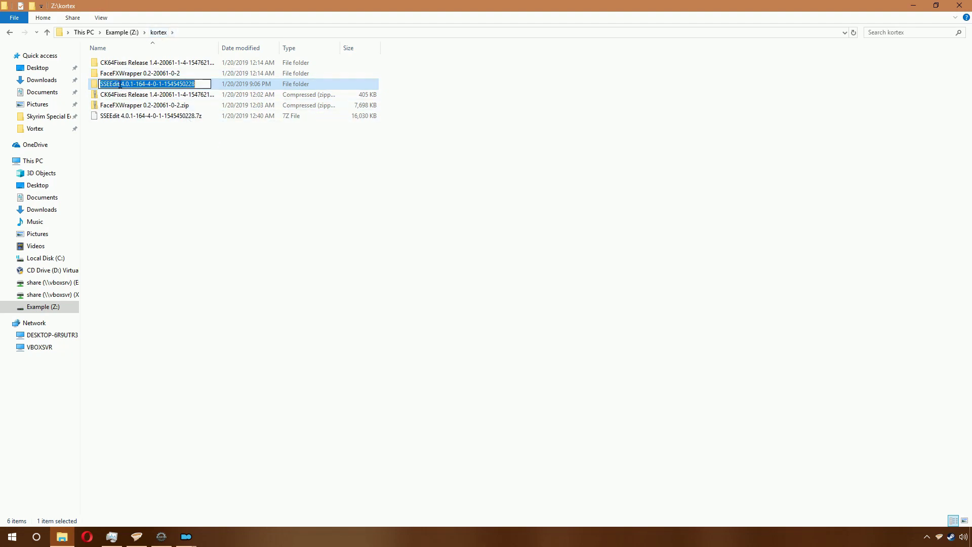
{"action": "left_click_drag", "start_coordinate": [120, 84], "coordinate": [212, 84]}
{"action": "key", "text": "BackSpace"}
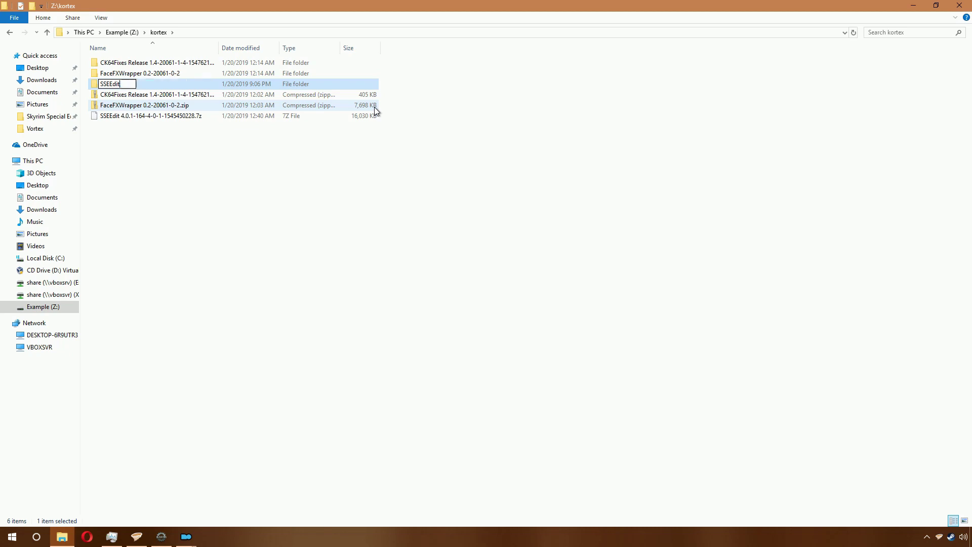
{"action": "key", "text": "Return"}
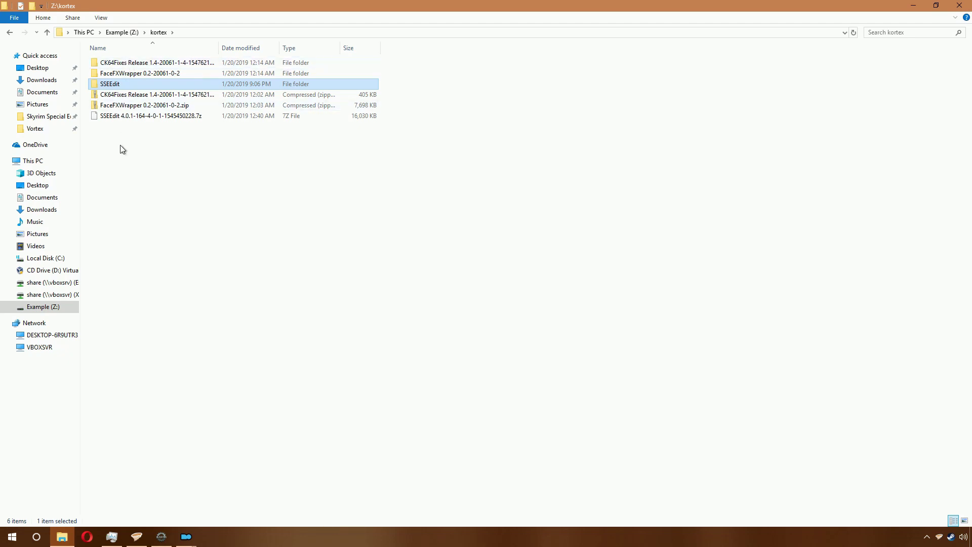
Step: Paste the SSEEdit folder into C:\...\Skyrim Special Edition\Tools
{"action": "left_click", "coordinate": [59, 261]}
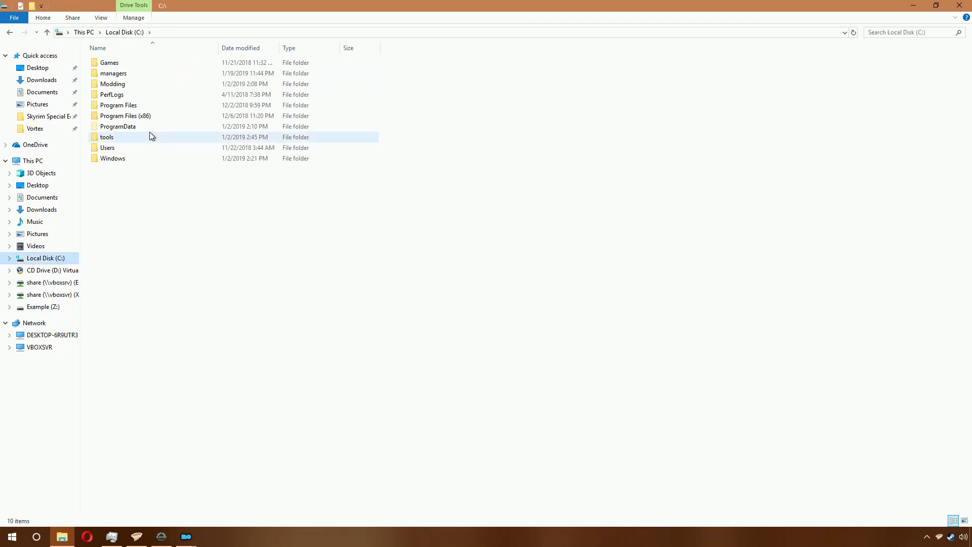
{"action": "left_click", "coordinate": [77, 120]}
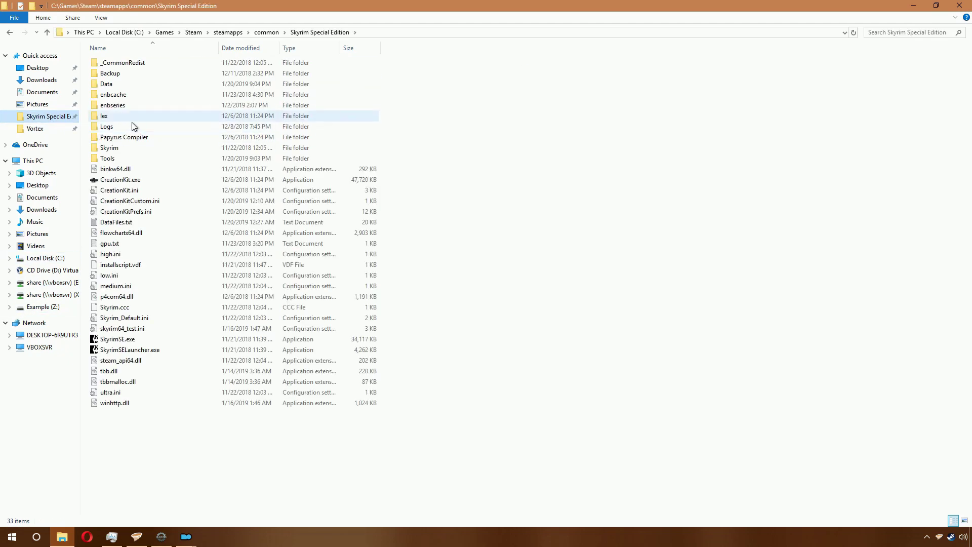
{"action": "double_click", "coordinate": [135, 156]}
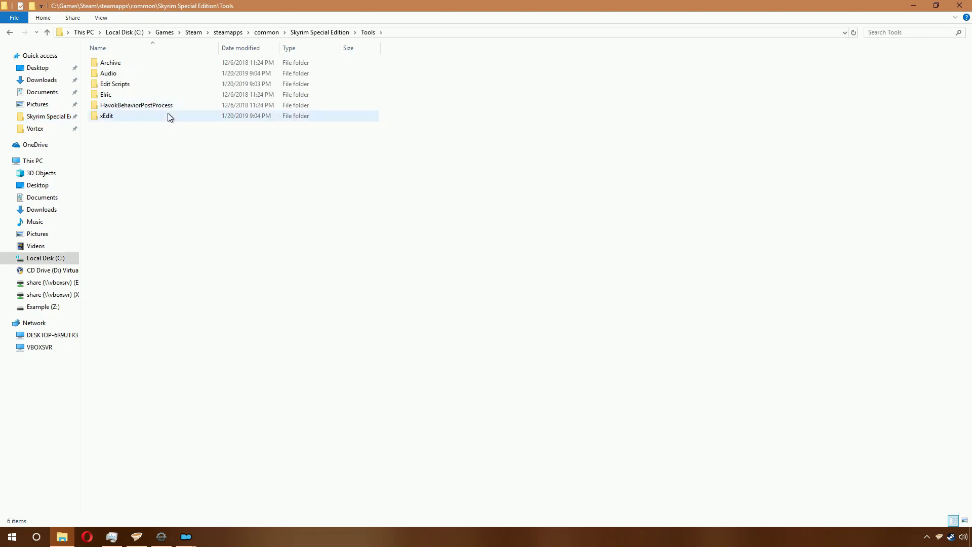
{"action": "key", "text": "ctrl+v"}
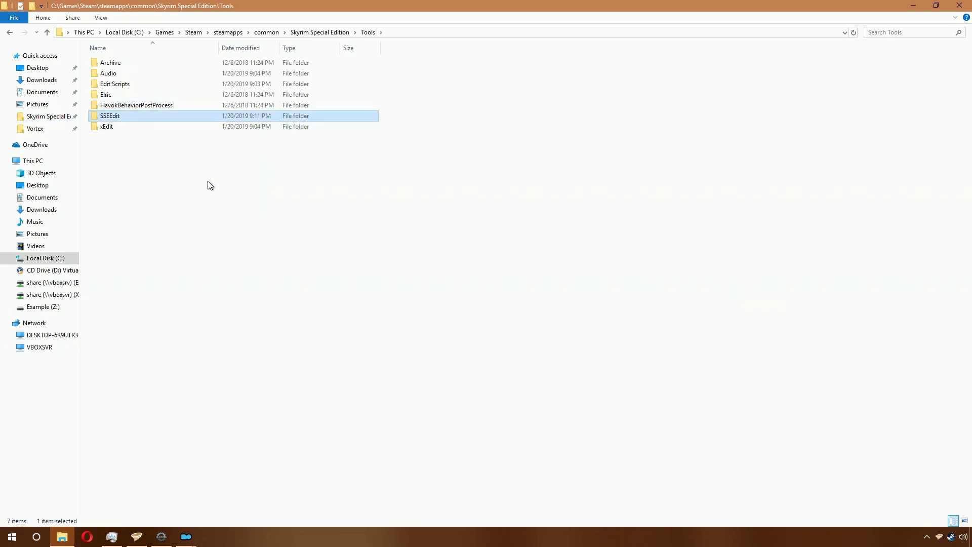
{"action": "left_click", "coordinate": [186, 536]}
Step: Start a new executable in Mod Organizer 2 with binary Tools\SSEEdit\SSEEdit64.exe
{"action": "left_click", "coordinate": [175, 495]}
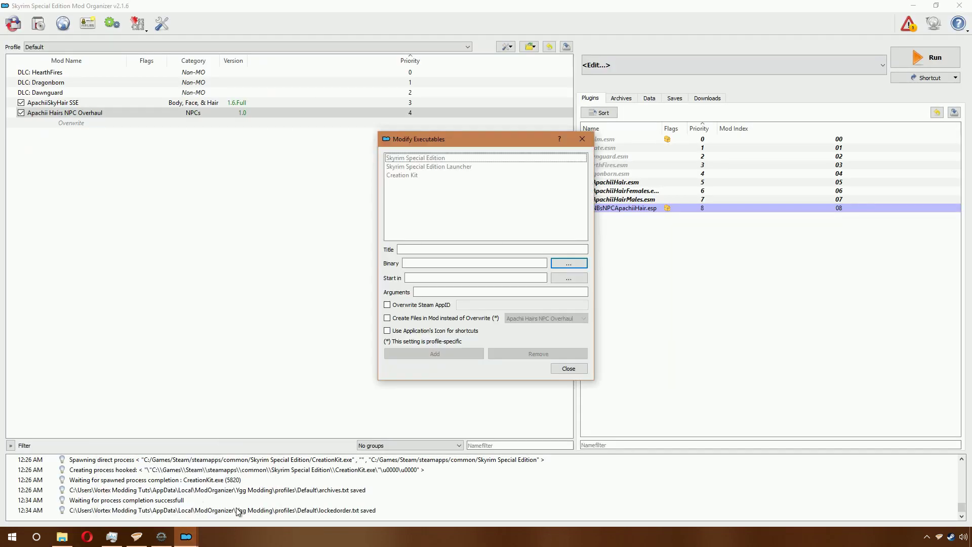
{"action": "left_click", "coordinate": [553, 368]}
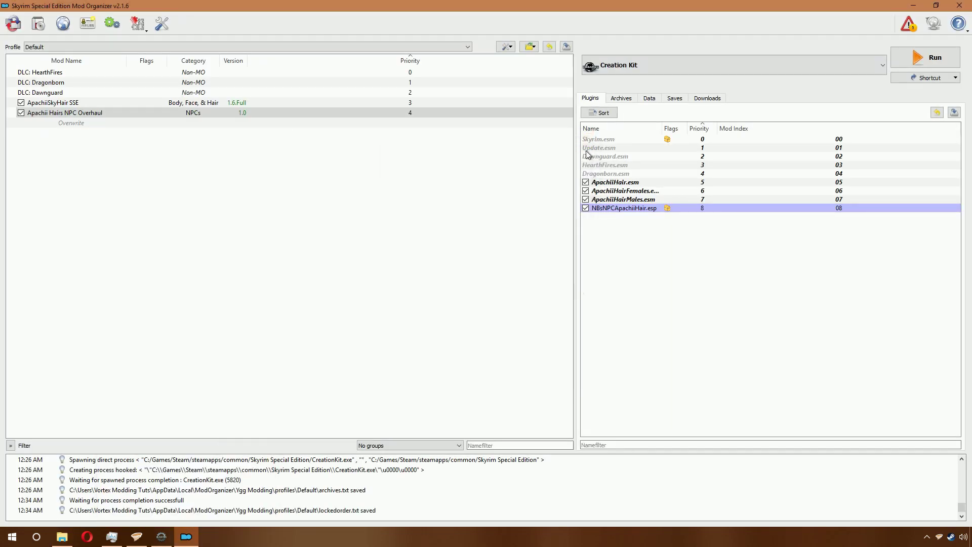
{"action": "left_click", "coordinate": [635, 71]}
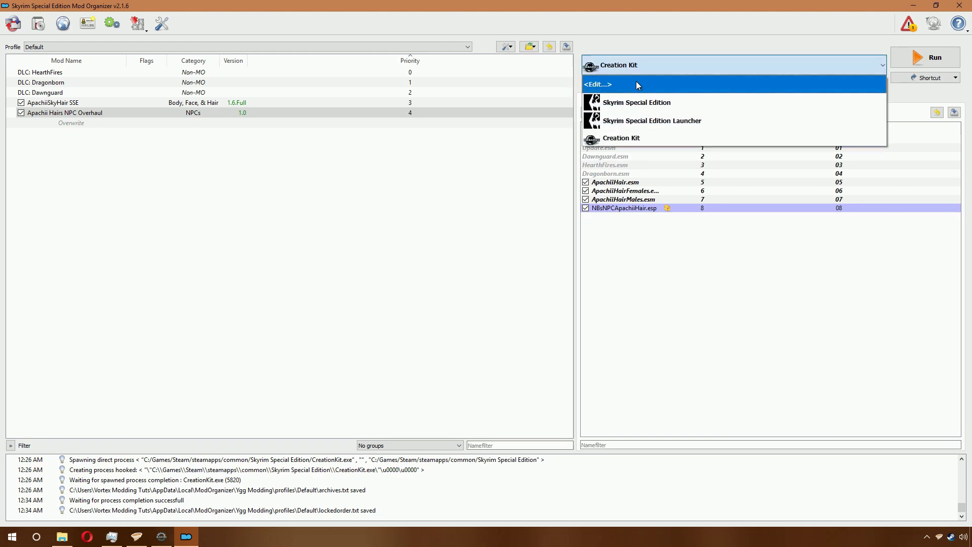
{"action": "left_click", "coordinate": [636, 82]}
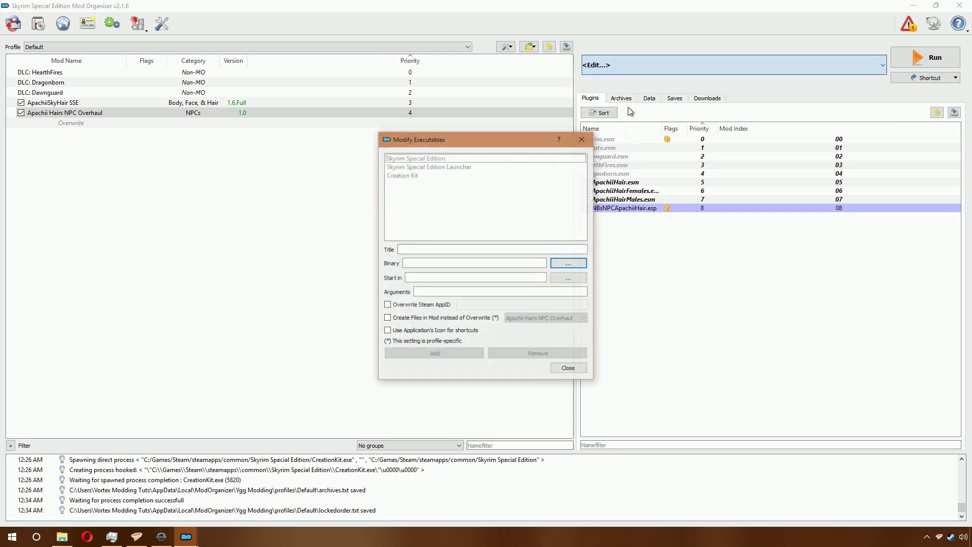
{"action": "left_click", "coordinate": [569, 265]}
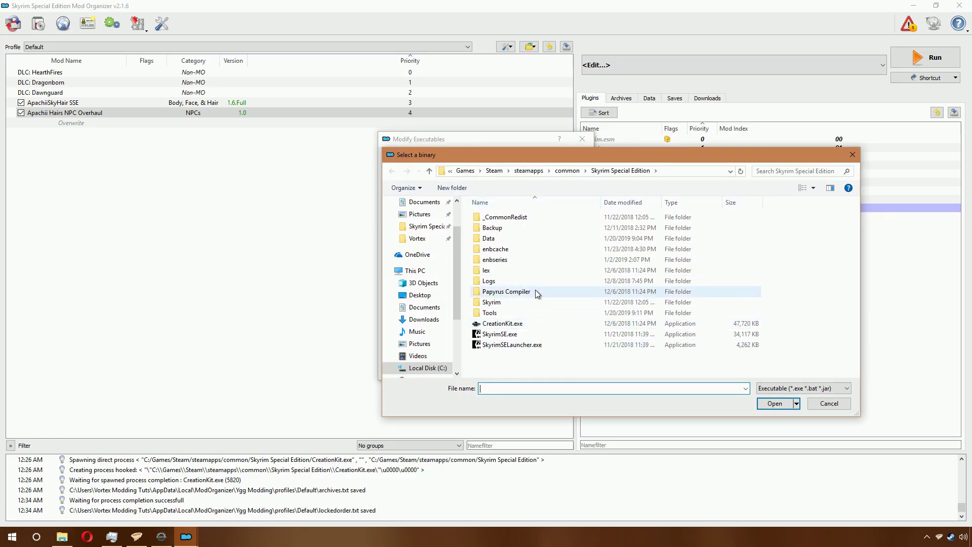
{"action": "double_click", "coordinate": [525, 309]}
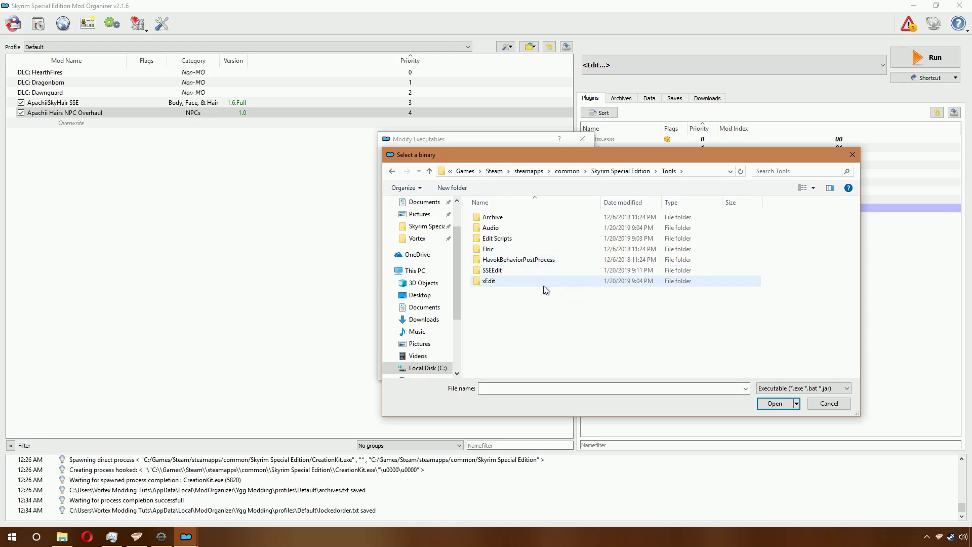
{"action": "double_click", "coordinate": [521, 271]}
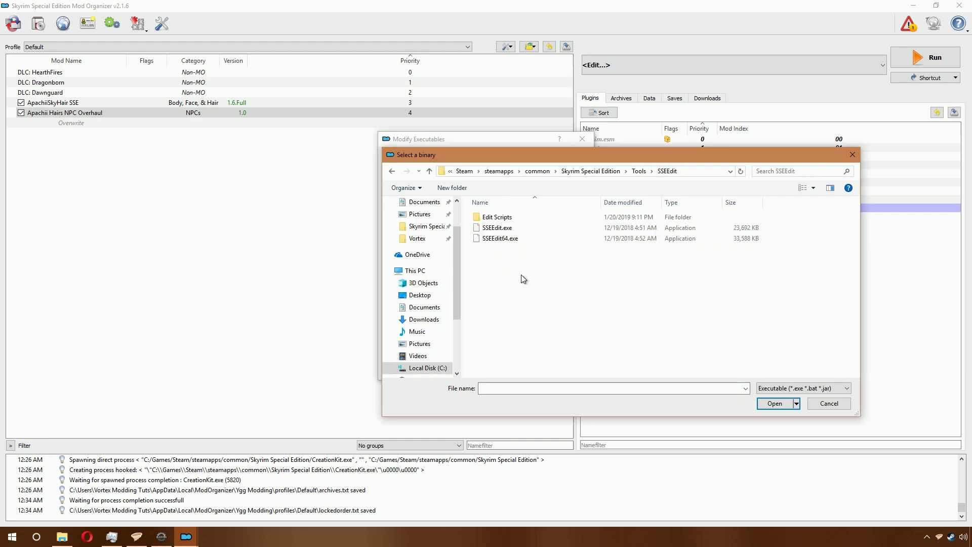
{"action": "double_click", "coordinate": [534, 241]}
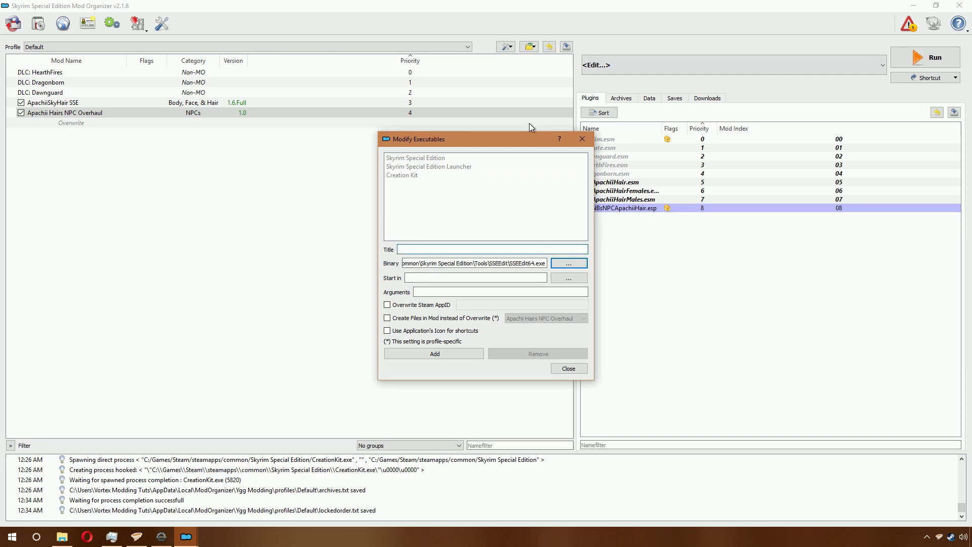
Step: Title the executable SSEEdit64, use the application's own icon, and add it
{"action": "key", "text": "BackSpace"}
{"action": "type", "text": "SSEEdit64"}
{"action": "left_click", "coordinate": [402, 332]}
{"action": "left_click", "coordinate": [444, 353]}
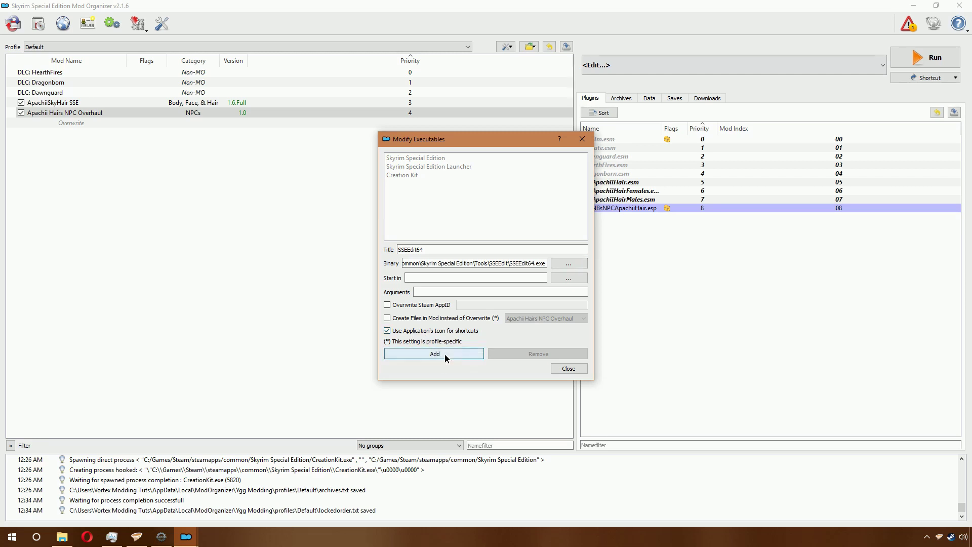
{"action": "left_click", "coordinate": [569, 369]}
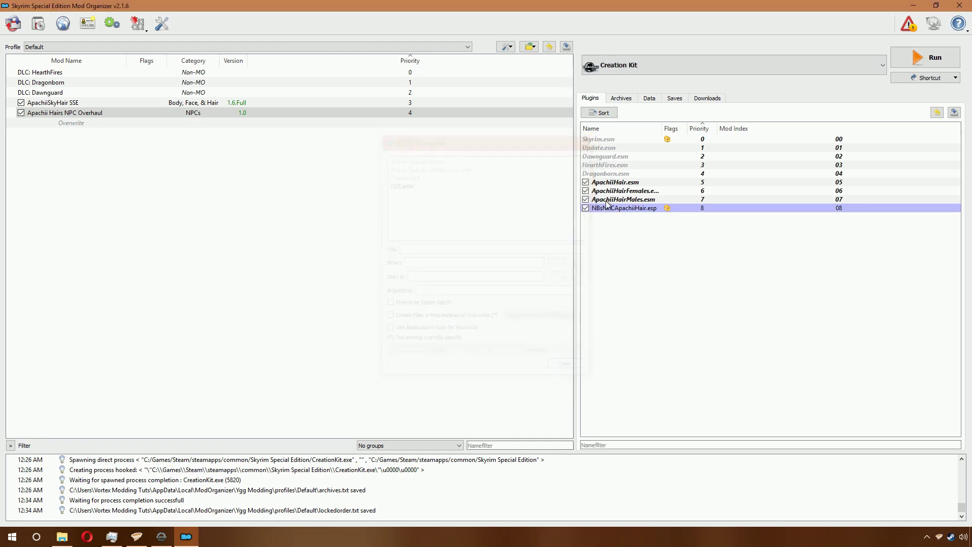
Step: Run SSEEdit64 from the executable list, declining the 64-bit prompt so it closes
{"action": "left_click", "coordinate": [636, 64]}
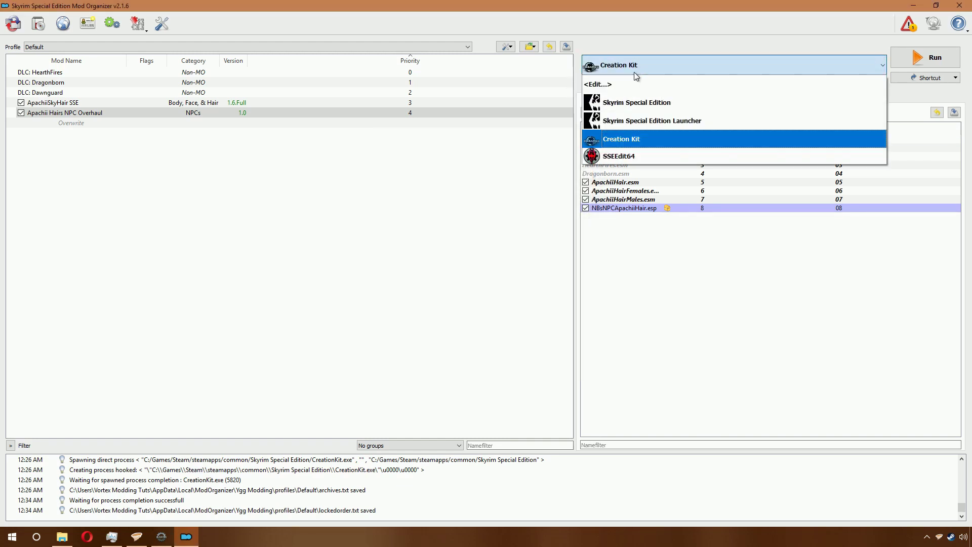
{"action": "left_click", "coordinate": [622, 158]}
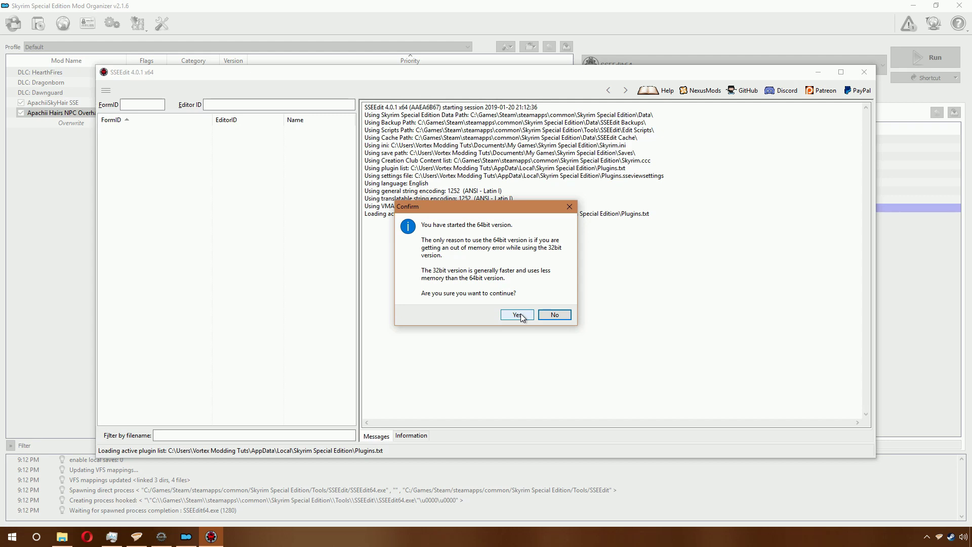
{"action": "left_click", "coordinate": [546, 314]}
{"action": "left_click", "coordinate": [555, 303]}
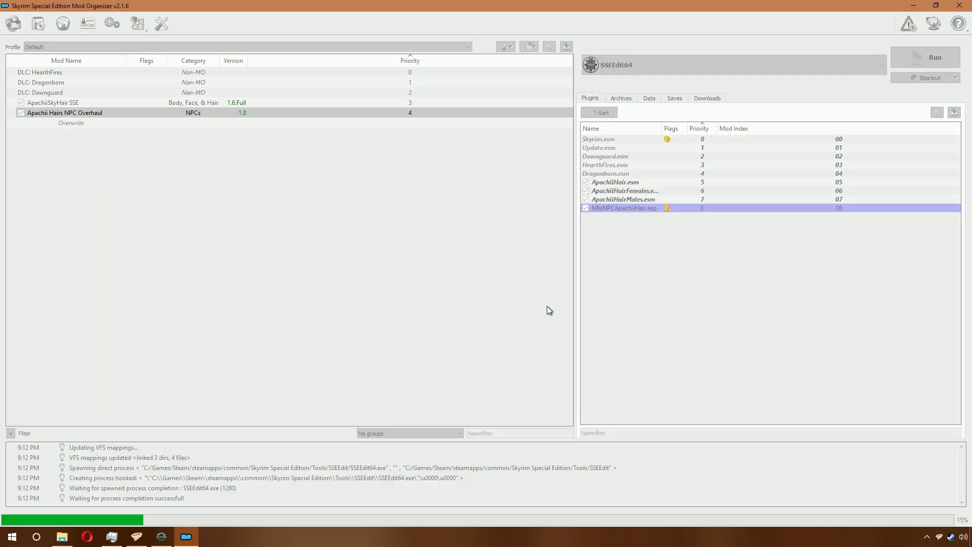
Step: Relaunch SSEEdit64 and confirm continuing with the 64-bit version
{"action": "left_click", "coordinate": [666, 66]}
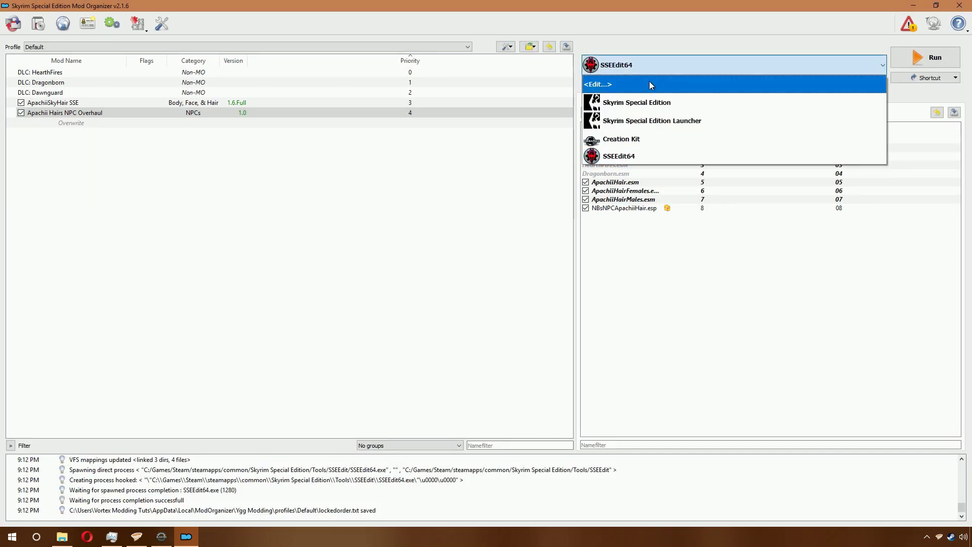
{"action": "left_click", "coordinate": [649, 81]}
{"action": "left_click", "coordinate": [925, 57]}
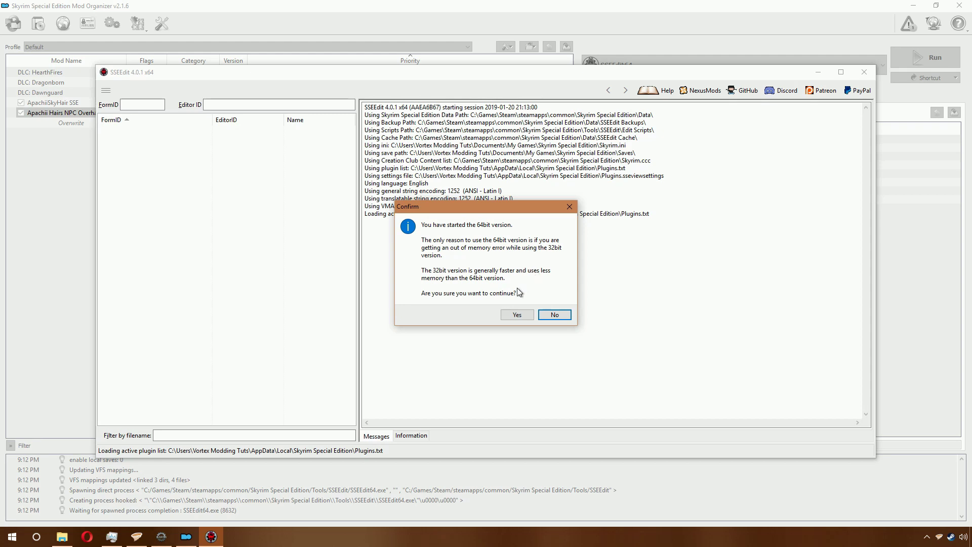
{"action": "left_click", "coordinate": [516, 315]}
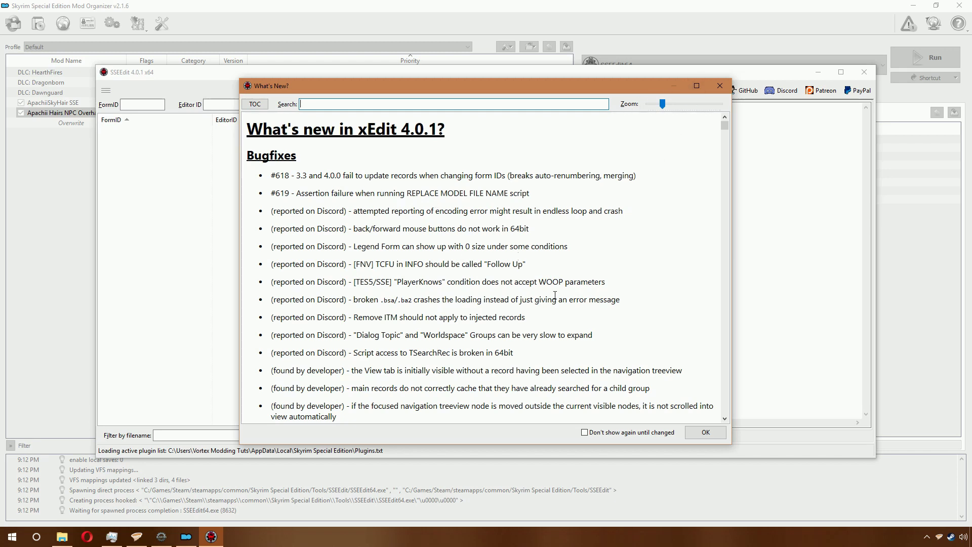
Step: Read through the xEdit 4.0.1 What's New notes, then dismiss them and the developer's message
{"action": "scroll", "coordinate": [472, 211], "scroll_direction": "down", "scroll_amount": 15}
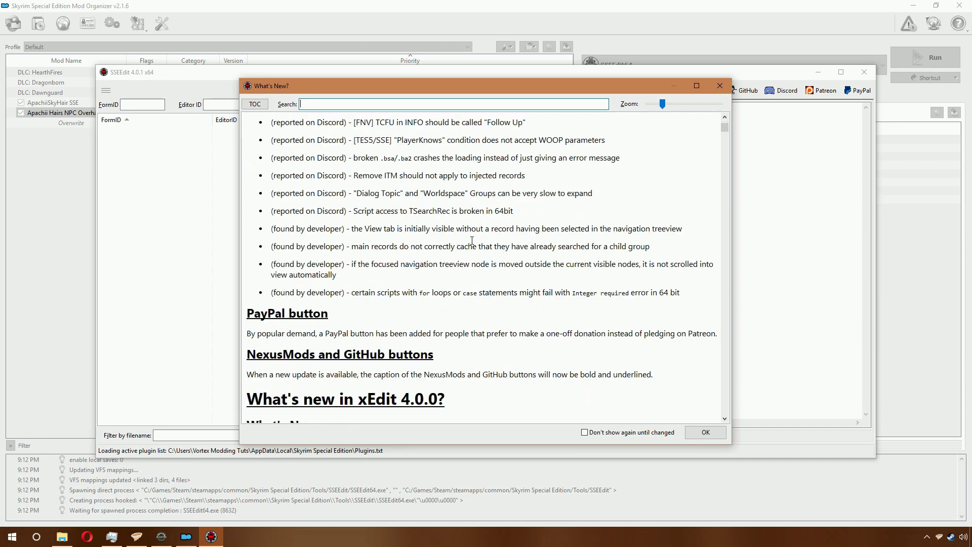
{"action": "scroll", "coordinate": [469, 240], "scroll_direction": "down", "scroll_amount": 20}
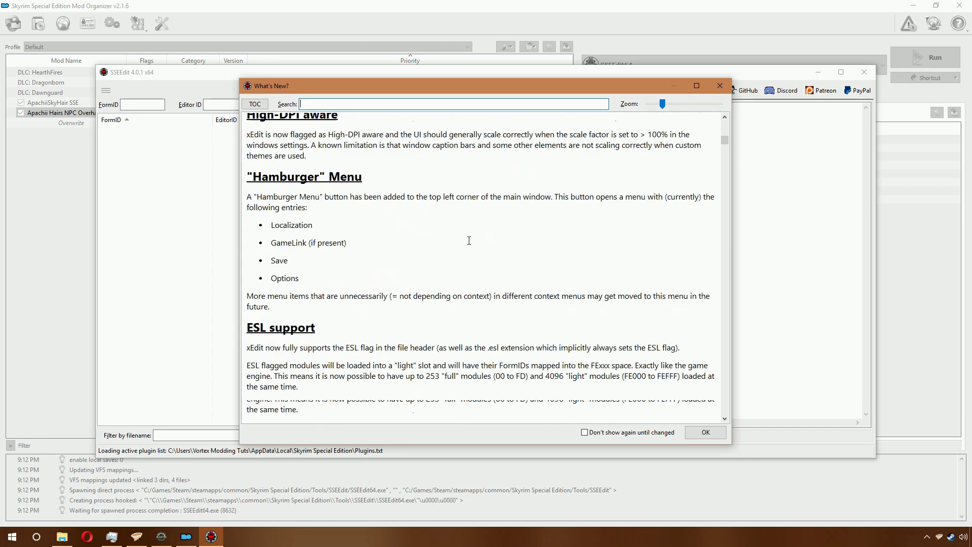
{"action": "scroll", "coordinate": [474, 253], "scroll_direction": "down", "scroll_amount": 20}
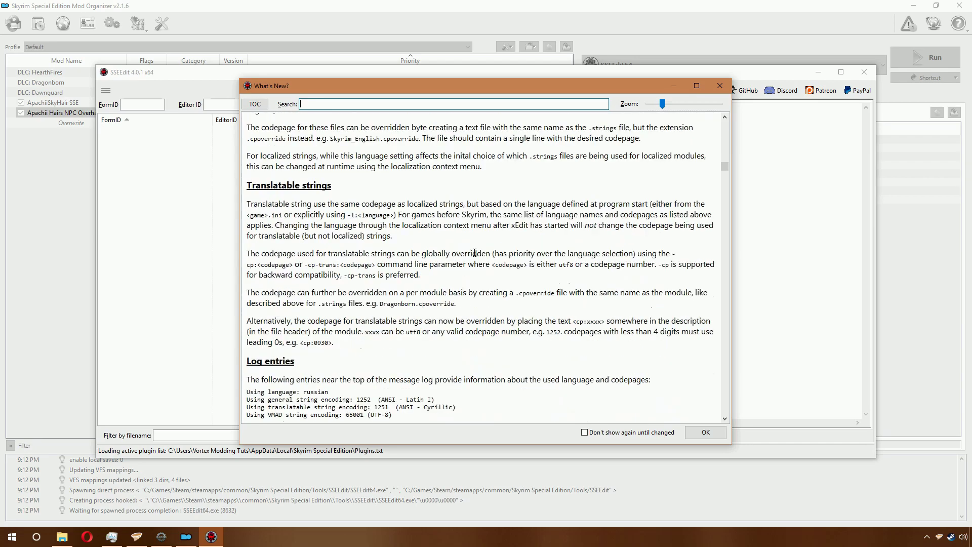
{"action": "scroll", "coordinate": [700, 433], "scroll_direction": "down", "scroll_amount": 10}
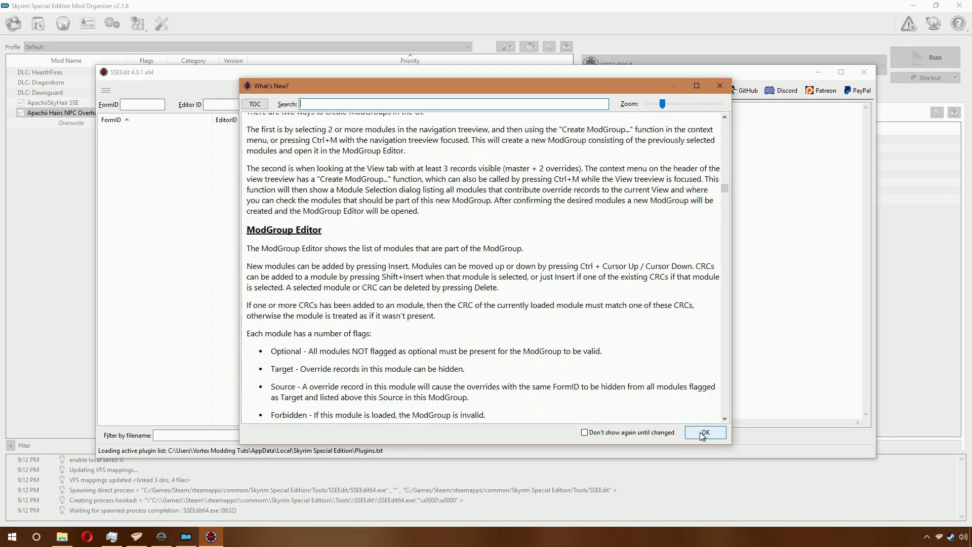
{"action": "left_click", "coordinate": [704, 432]}
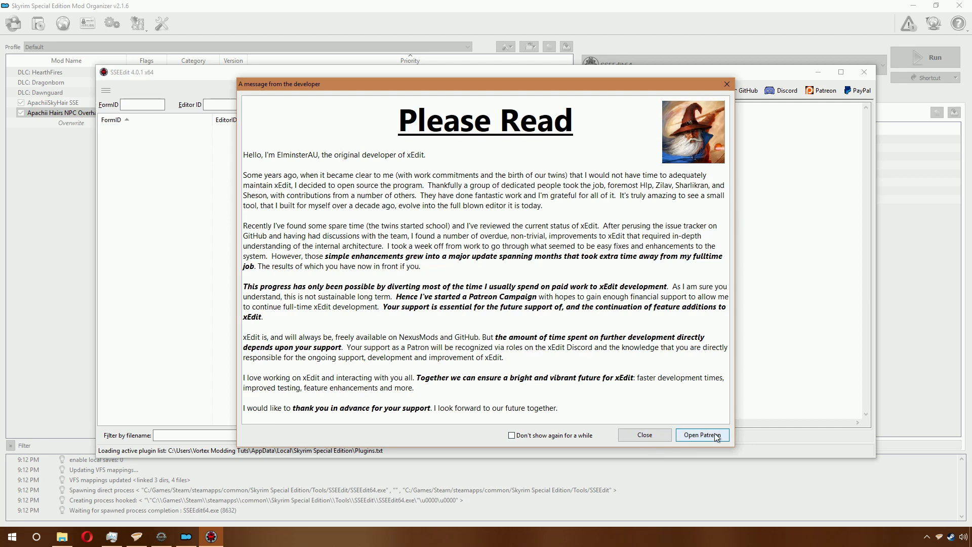
{"action": "left_click", "coordinate": [666, 438]}
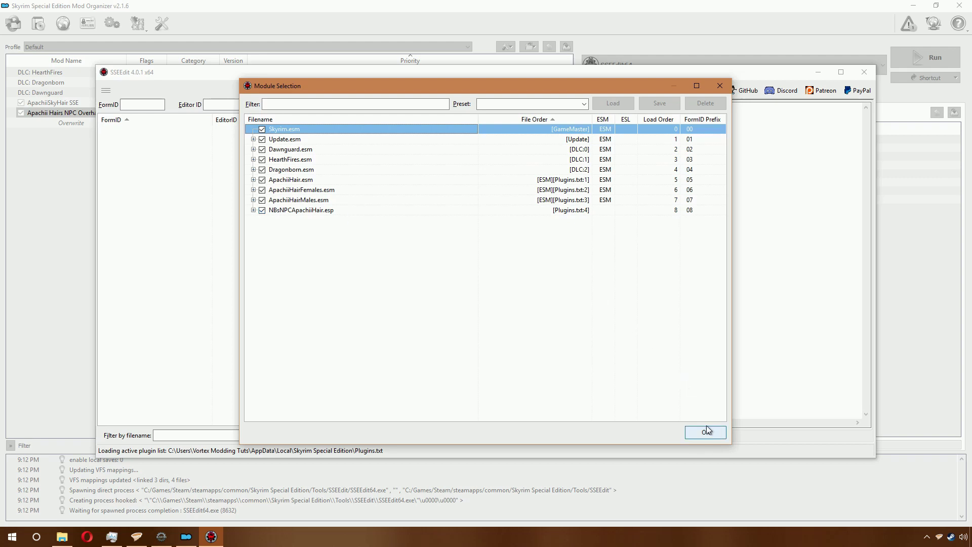
Step: Untick all plugins with Select None and load only NBsNPCApachiiHair.esp with its masters
{"action": "right_click", "coordinate": [317, 209]}
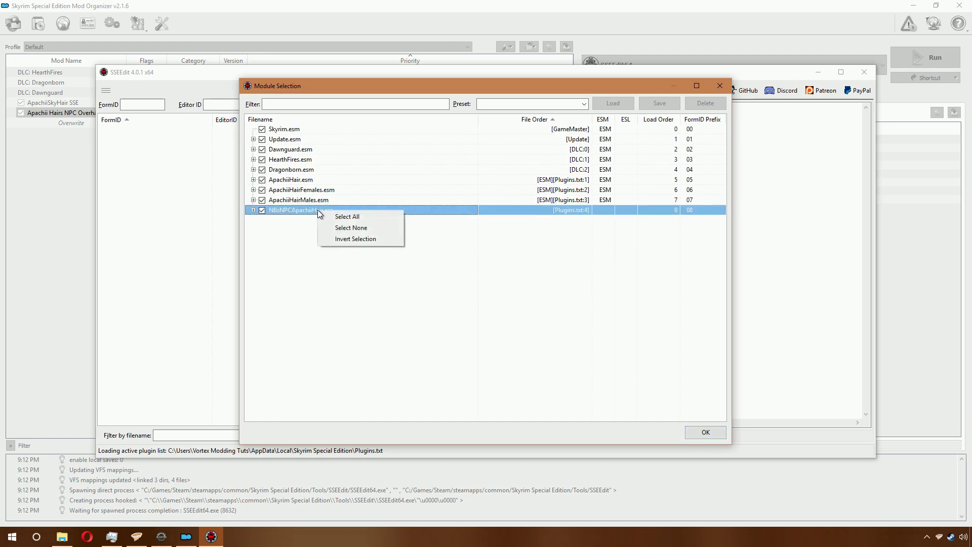
{"action": "left_click", "coordinate": [350, 227]}
{"action": "double_click", "coordinate": [281, 209]}
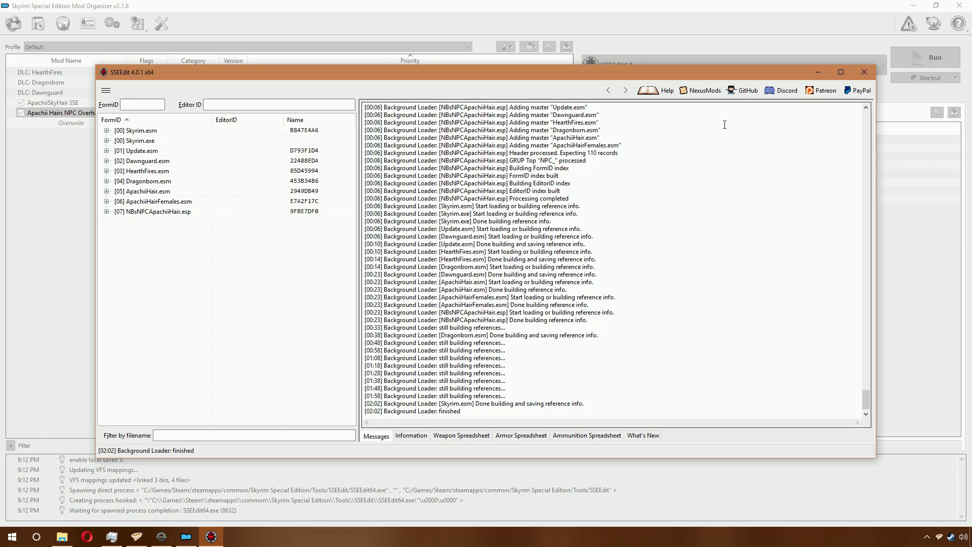
Step: Maximize SSEEdit and open Apply Script on NBsNPCApachiiHair.esp's Non-Player Character (Actor) group
{"action": "left_click", "coordinate": [841, 71]}
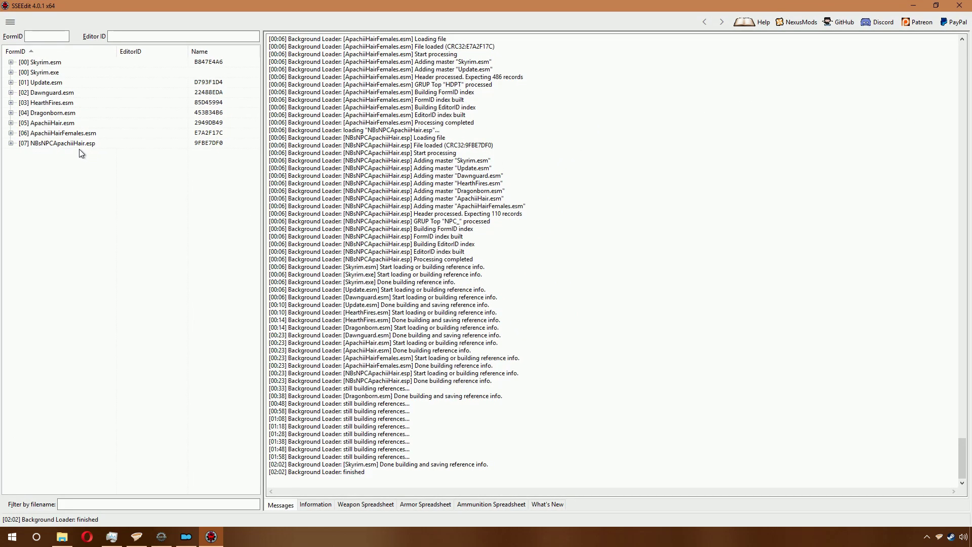
{"action": "double_click", "coordinate": [71, 144]}
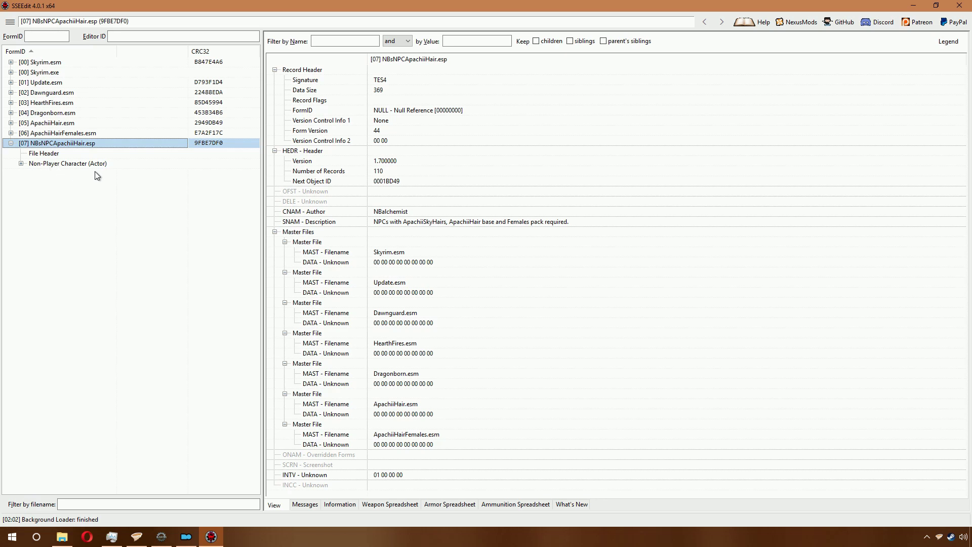
{"action": "left_click", "coordinate": [69, 164]}
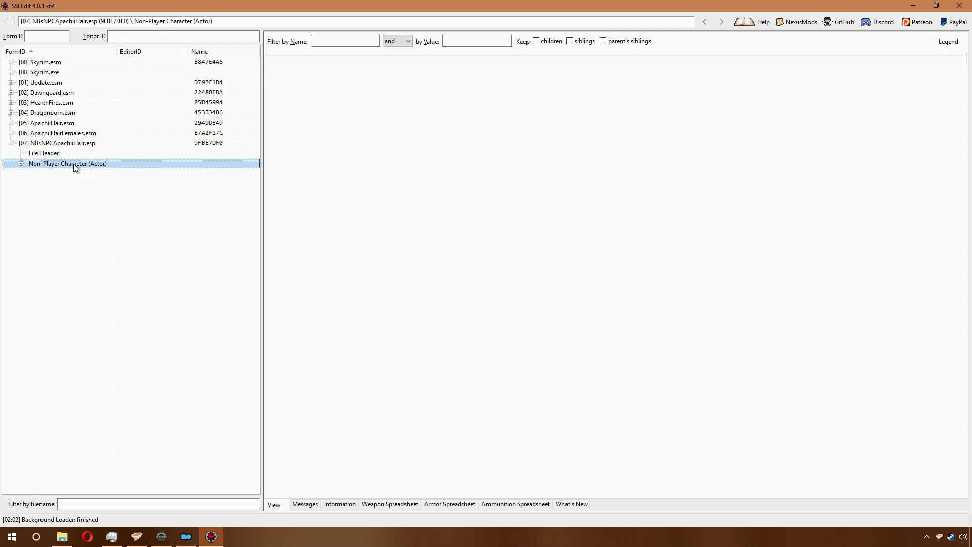
{"action": "right_click", "coordinate": [73, 163]}
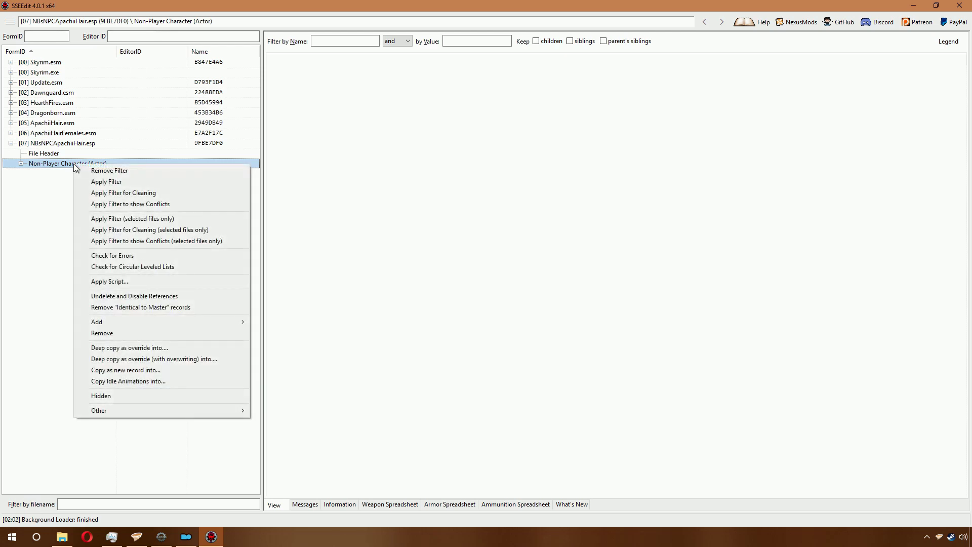
{"action": "left_click", "coordinate": [145, 285]}
{"action": "left_click", "coordinate": [411, 187]}
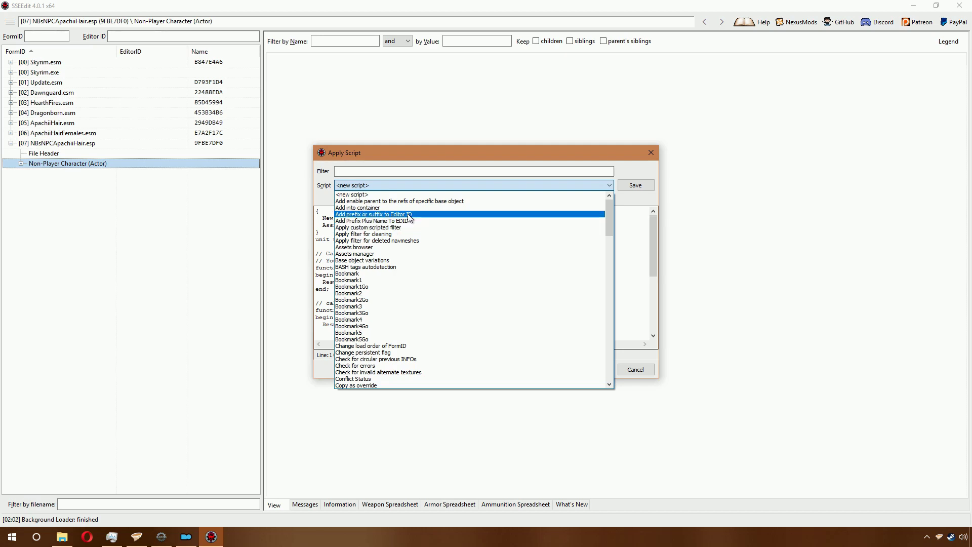
Step: Run 'Add prefix or suffix to Editor ID' to prepend NBsNPC, then expand the NPC records
{"action": "left_click", "coordinate": [409, 217]}
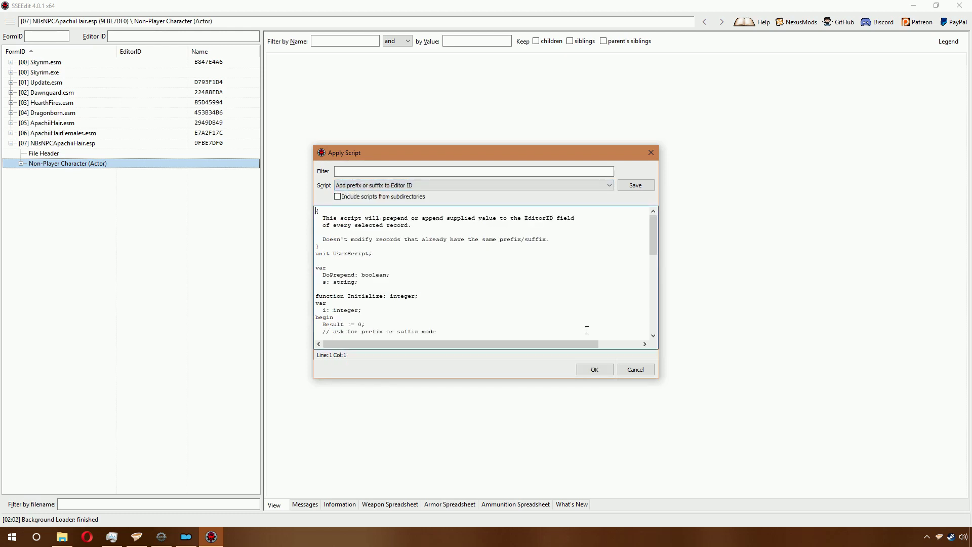
{"action": "left_click", "coordinate": [593, 369]}
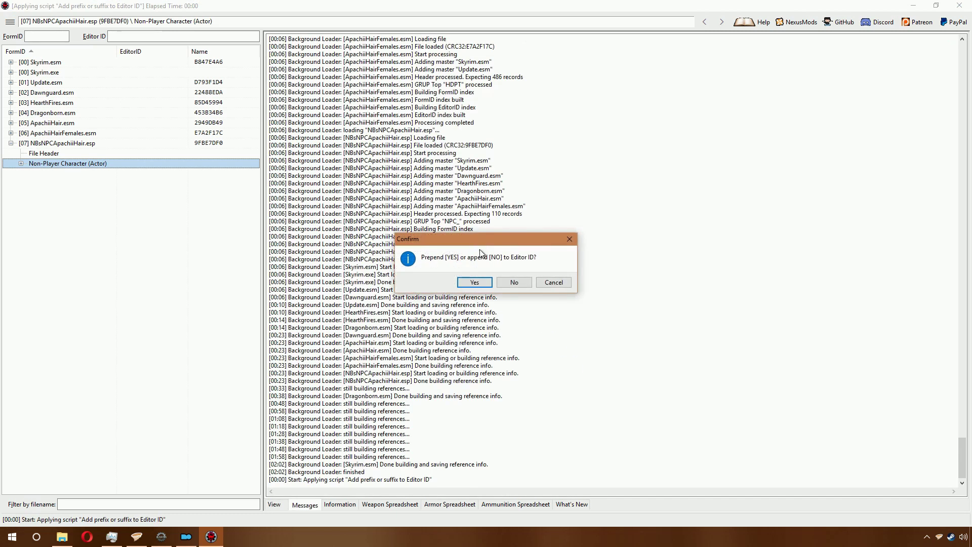
{"action": "left_click", "coordinate": [482, 282]}
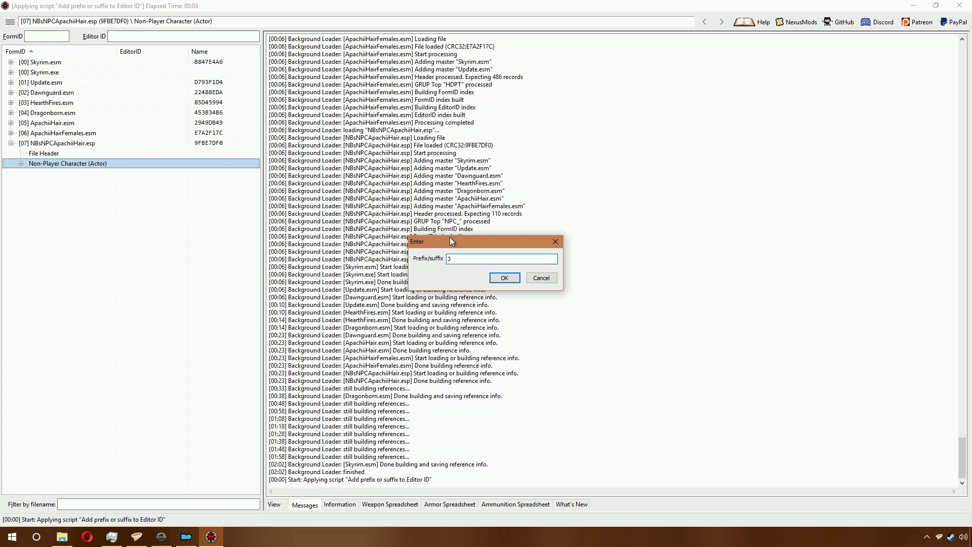
{"action": "type", "text": "C"}
{"action": "key", "text": "BackSpace"}
{"action": "key", "text": "BackSpace"}
{"action": "key", "text": "BackSpace"}
{"action": "key", "text": "BackSpace"}
{"action": "key", "text": "BackSpace"}
{"action": "key", "text": "BackSpace"}
{"action": "type", "text": "NBsNPC"}
{"action": "key", "text": "Return"}
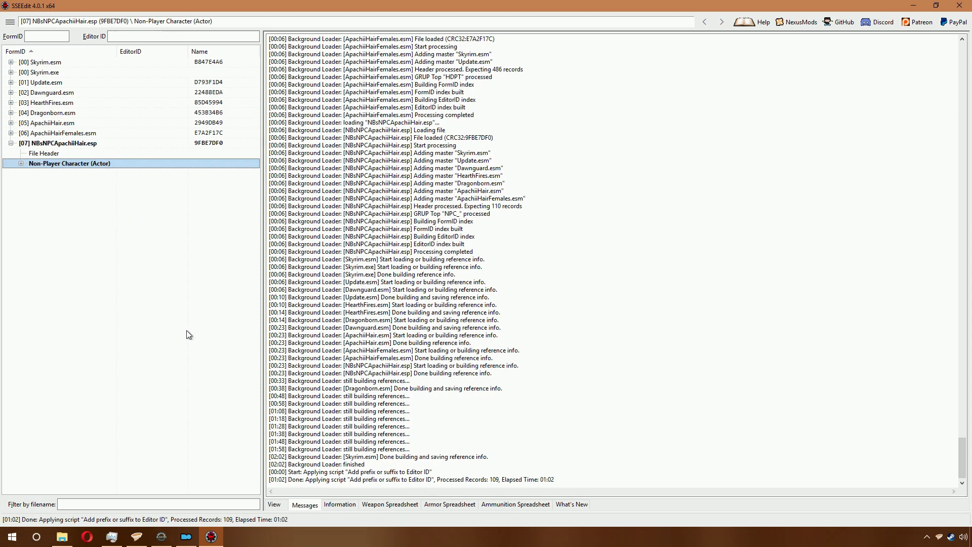
{"action": "left_click", "coordinate": [22, 163]}
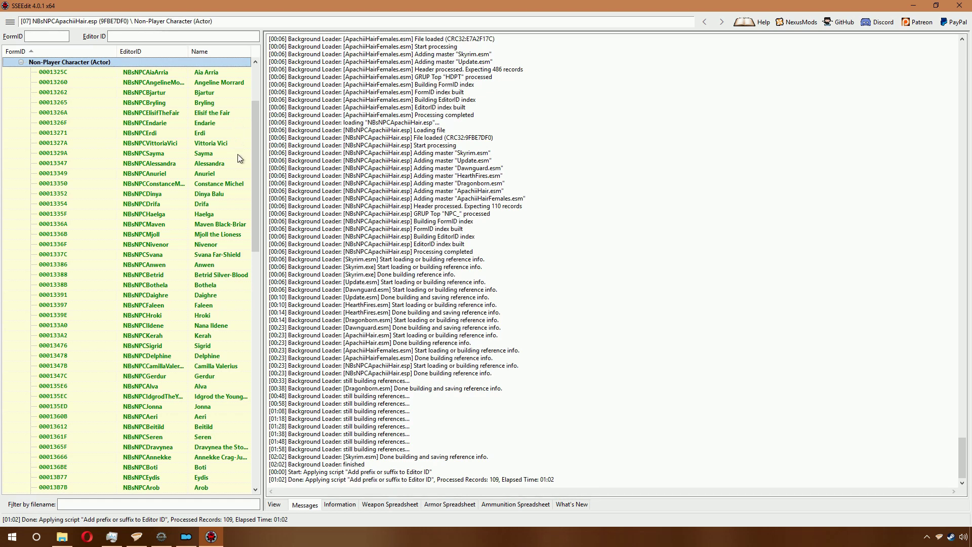
Step: Exit SSEEdit, triggering the save prompt for the changed NBsNPCApachiiHair.esp
{"action": "scroll", "coordinate": [236, 192], "scroll_direction": "down", "scroll_amount": 14}
{"action": "scroll", "coordinate": [236, 193], "scroll_direction": "up", "scroll_amount": 1}
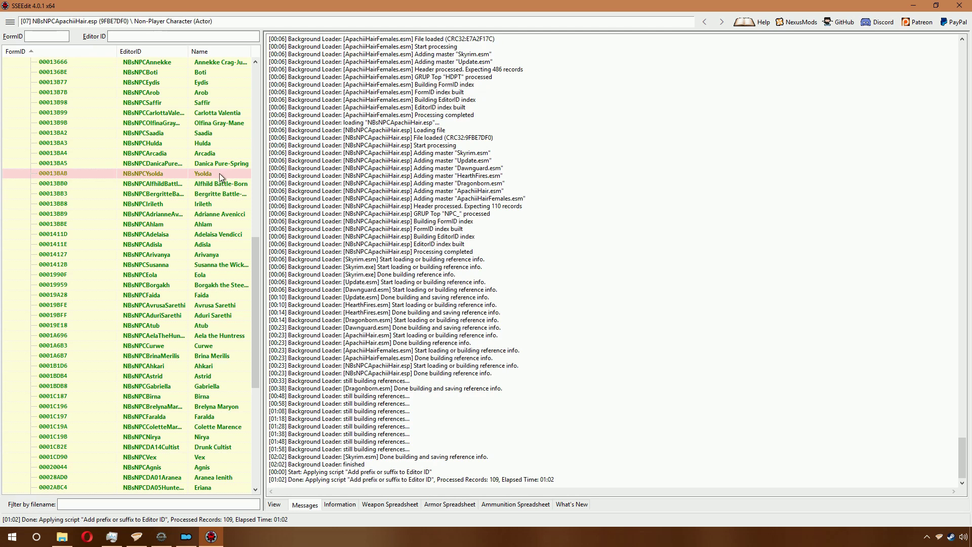
{"action": "left_click", "coordinate": [959, 5]}
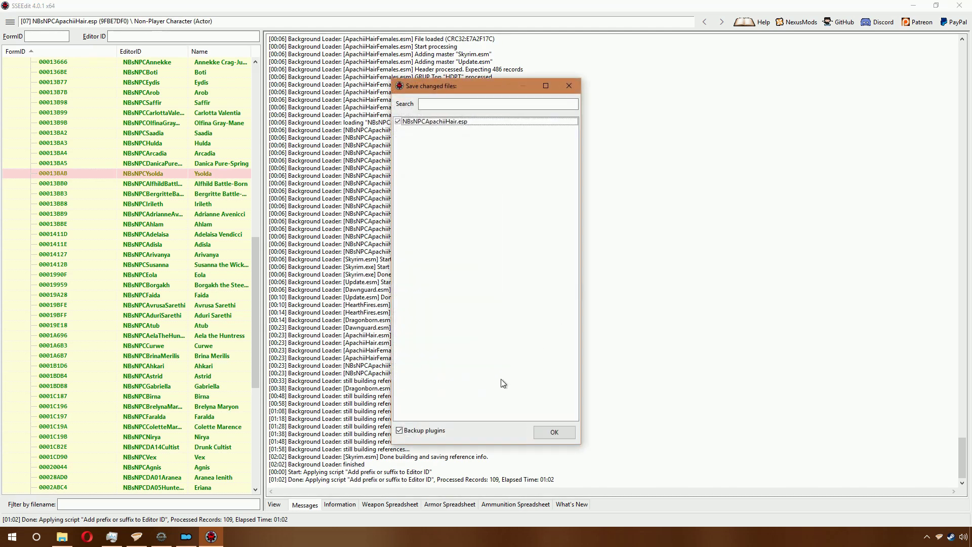
Step: Confirm saving NBsNPCApachiiHair.esp with plugin backup enabled
{"action": "left_click", "coordinate": [549, 436]}
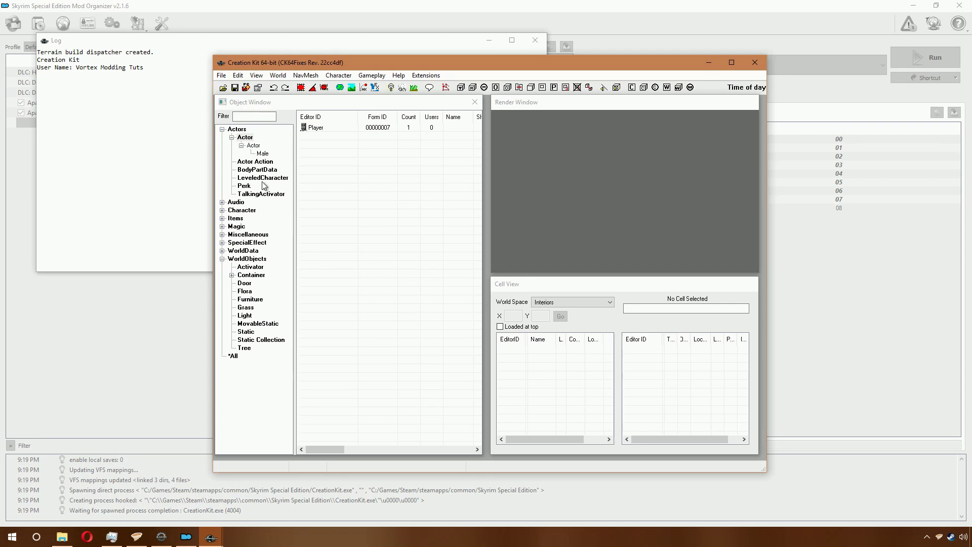
Step: Via File > Data, set NBsNPCApachiiHair.esp as the active file and load it
{"action": "left_click", "coordinate": [221, 76]}
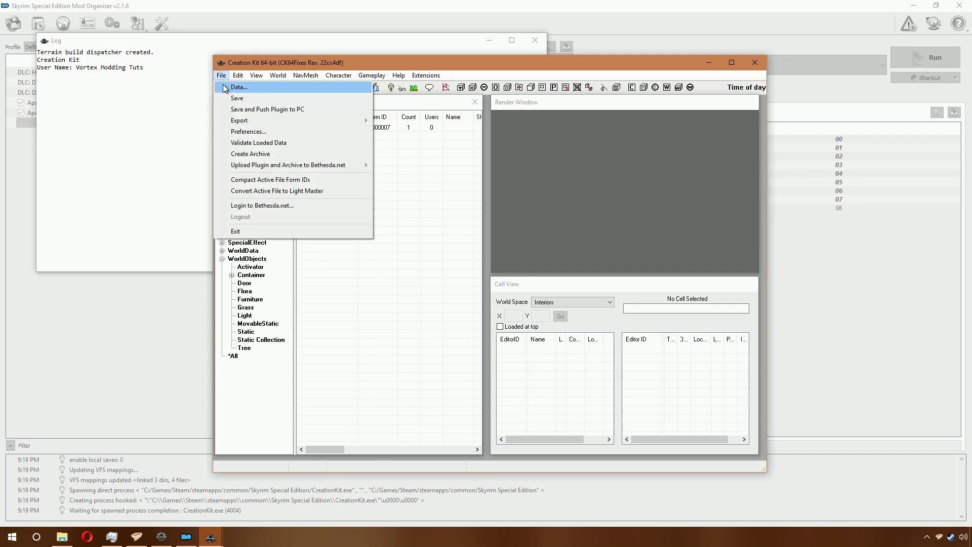
{"action": "left_click", "coordinate": [226, 88]}
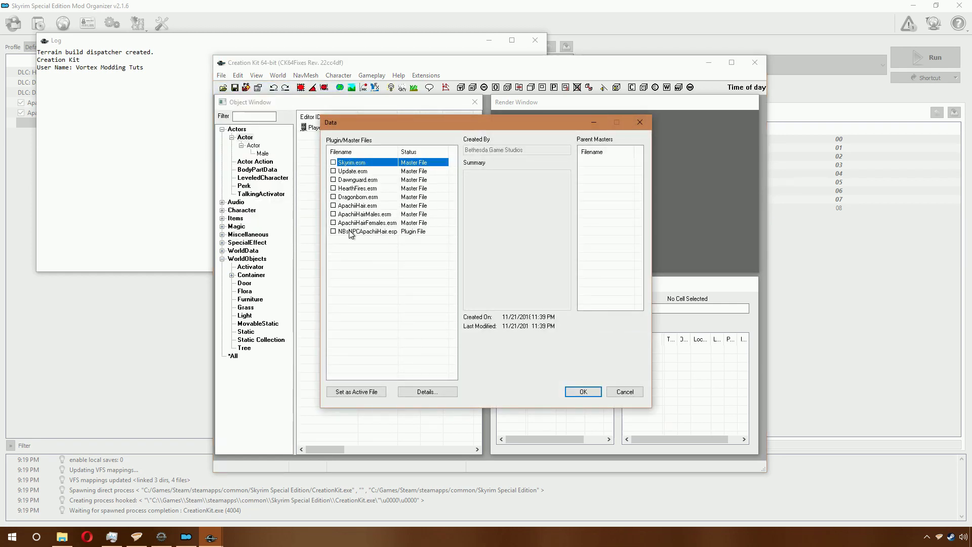
{"action": "left_click", "coordinate": [349, 232]}
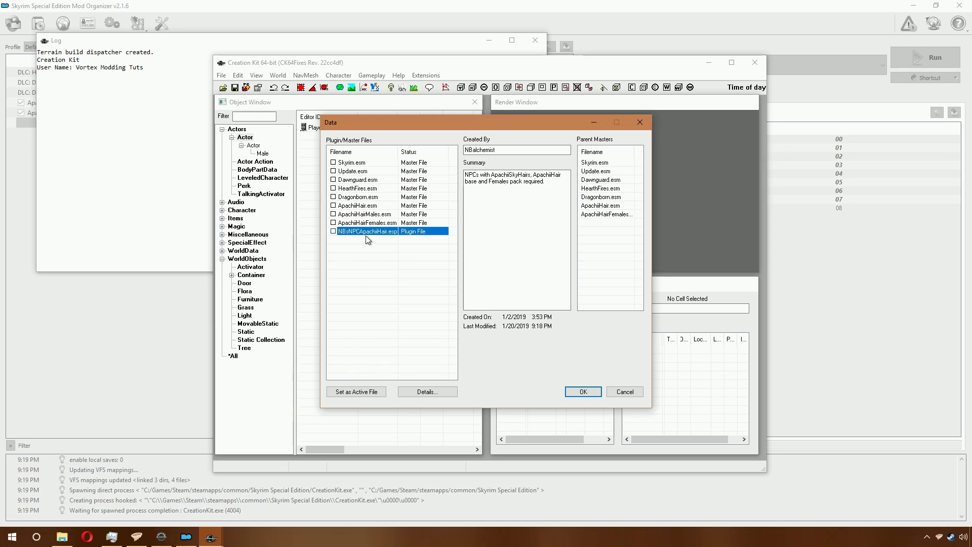
{"action": "left_click", "coordinate": [365, 397]}
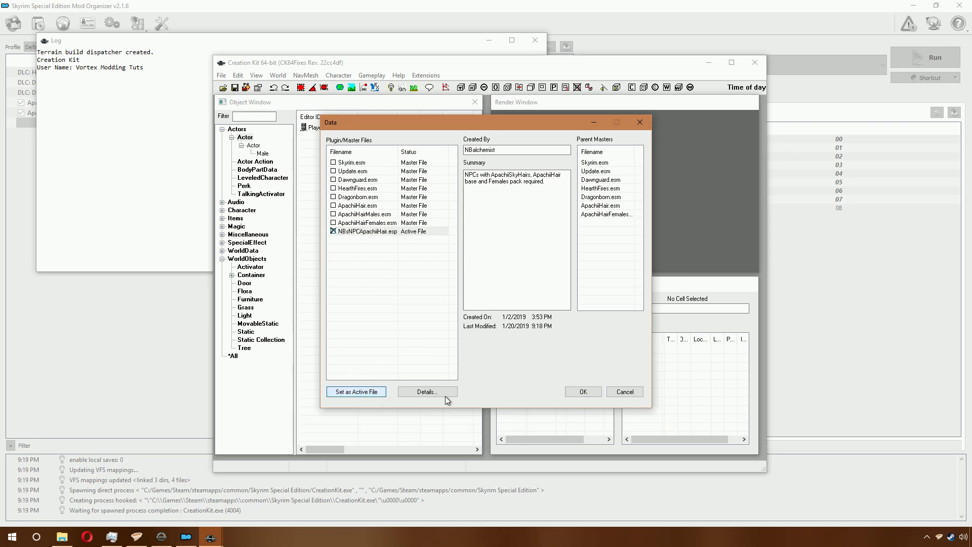
{"action": "left_click", "coordinate": [585, 394]}
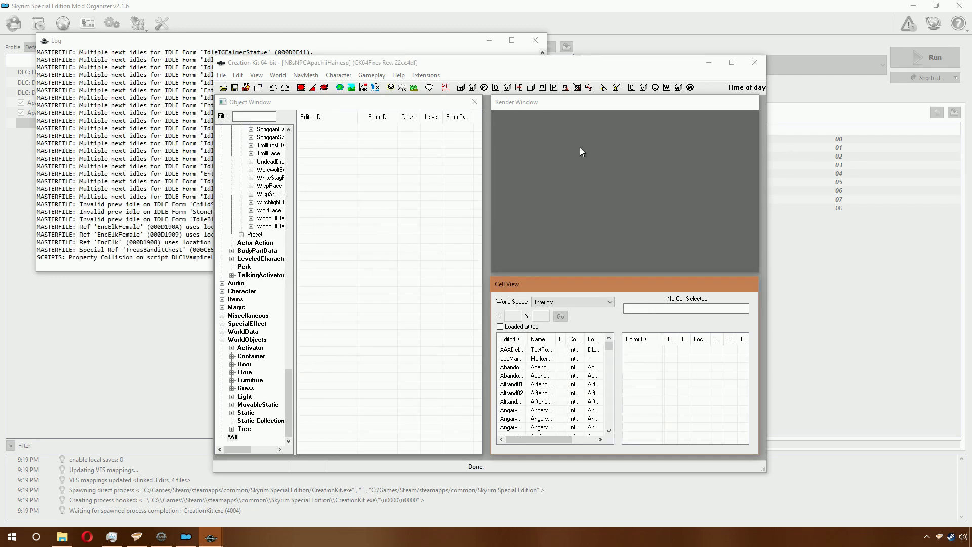
Step: Maximize Creation Kit and show the Actor records in the Object Window
{"action": "left_click", "coordinate": [731, 63]}
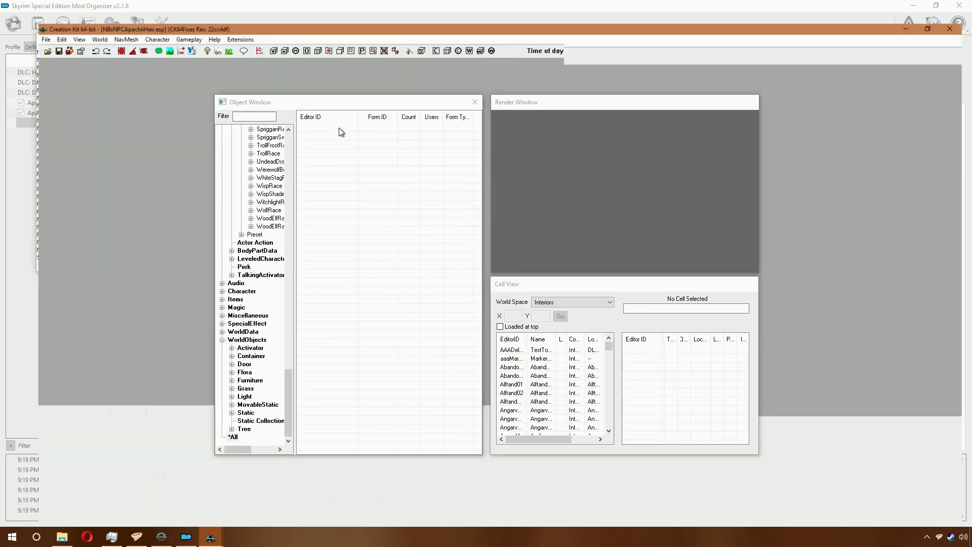
{"action": "left_click_drag", "start_coordinate": [290, 381], "coordinate": [296, 144]}
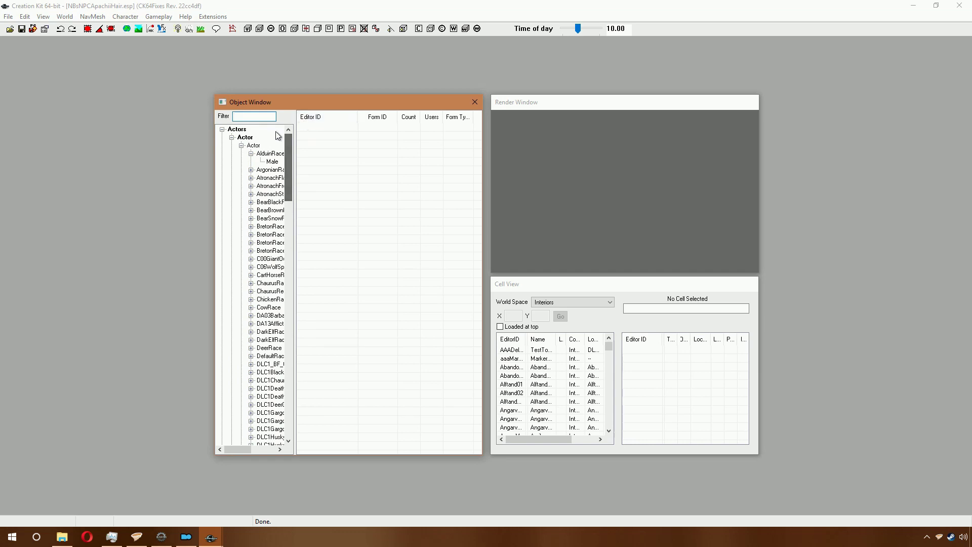
{"action": "left_click", "coordinate": [245, 138]}
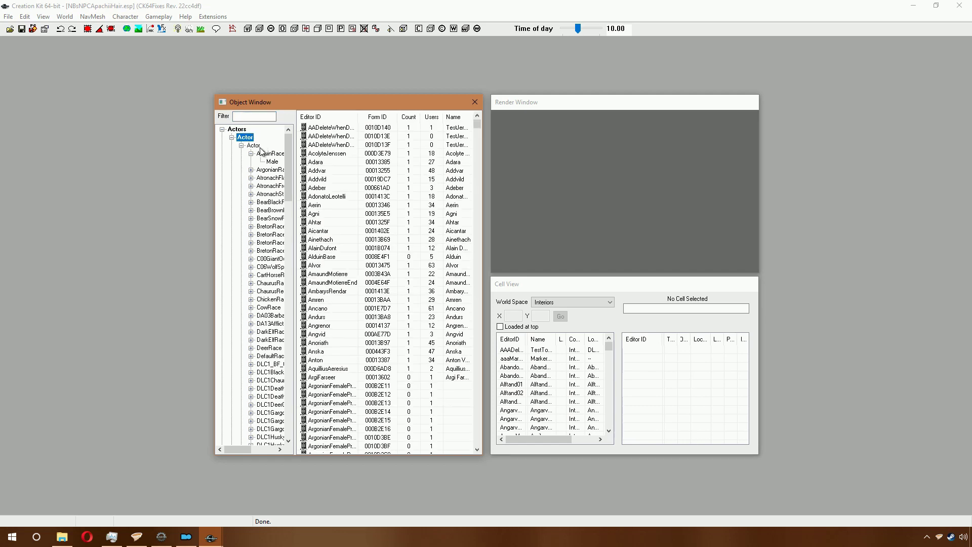
Step: Filter the actors by NBsNPC and select all matching records
{"action": "left_click", "coordinate": [244, 118]}
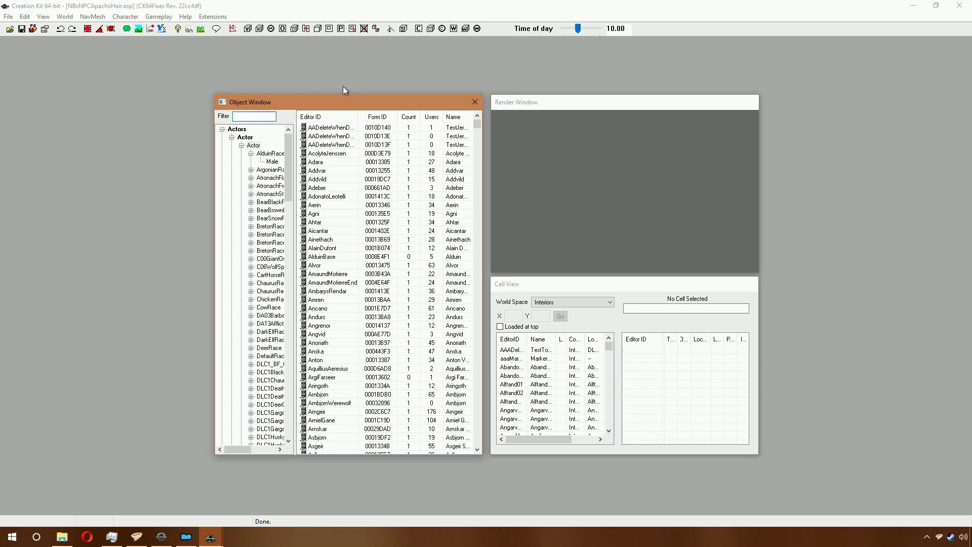
{"action": "type", "text": "NBs"}
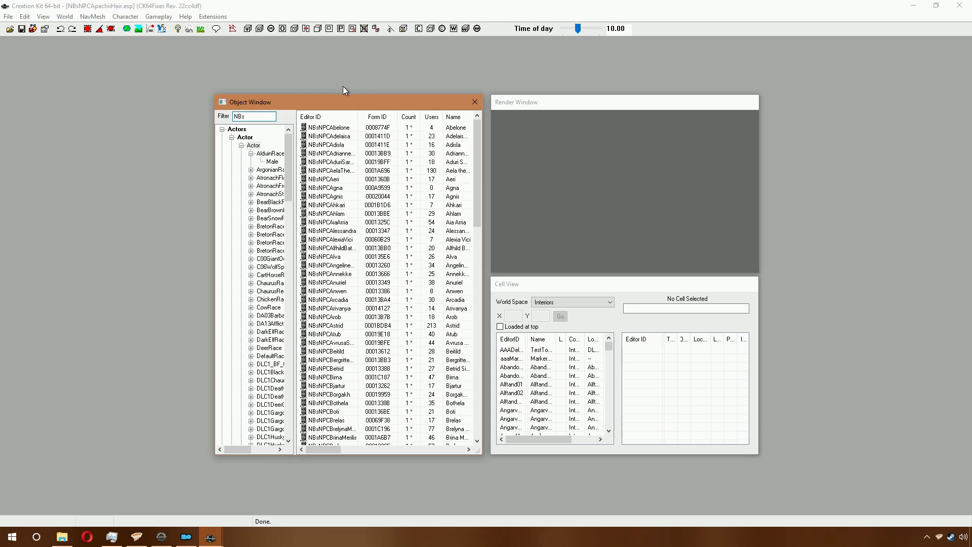
{"action": "type", "text": "NPC"}
{"action": "key", "text": "Tab"}
{"action": "scroll", "coordinate": [360, 256], "scroll_direction": "down", "scroll_amount": 15}
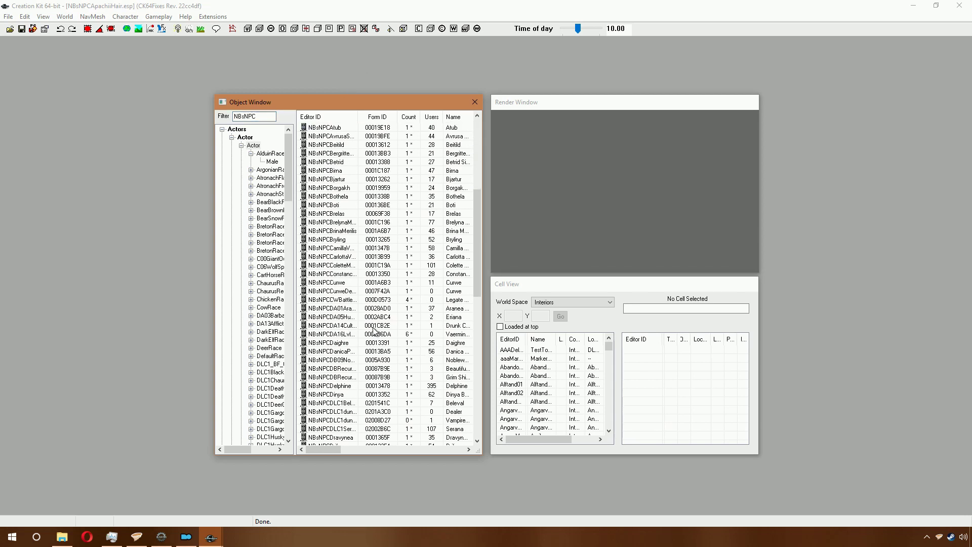
{"action": "scroll", "coordinate": [368, 317], "scroll_direction": "up", "scroll_amount": 10}
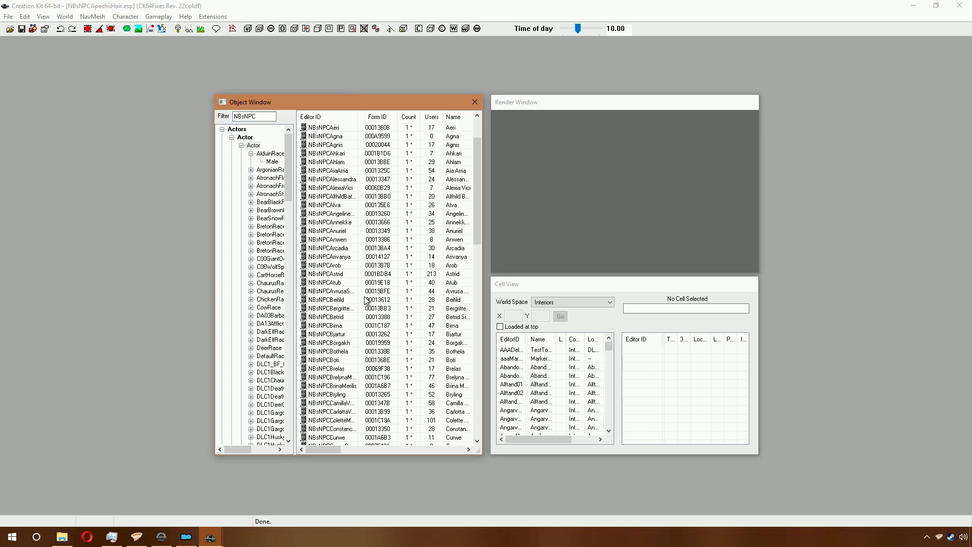
{"action": "scroll", "coordinate": [368, 344], "scroll_direction": "down", "scroll_amount": 15}
{"action": "scroll", "coordinate": [369, 344], "scroll_direction": "down", "scroll_amount": 4}
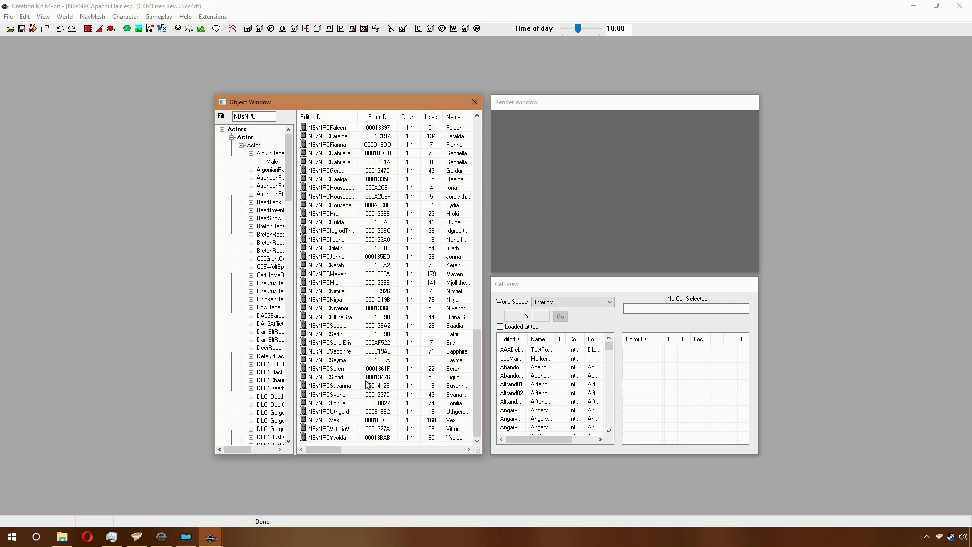
{"action": "key", "text": "ctrl+a"}
{"action": "scroll", "coordinate": [334, 324], "scroll_direction": "up", "scroll_amount": 7}
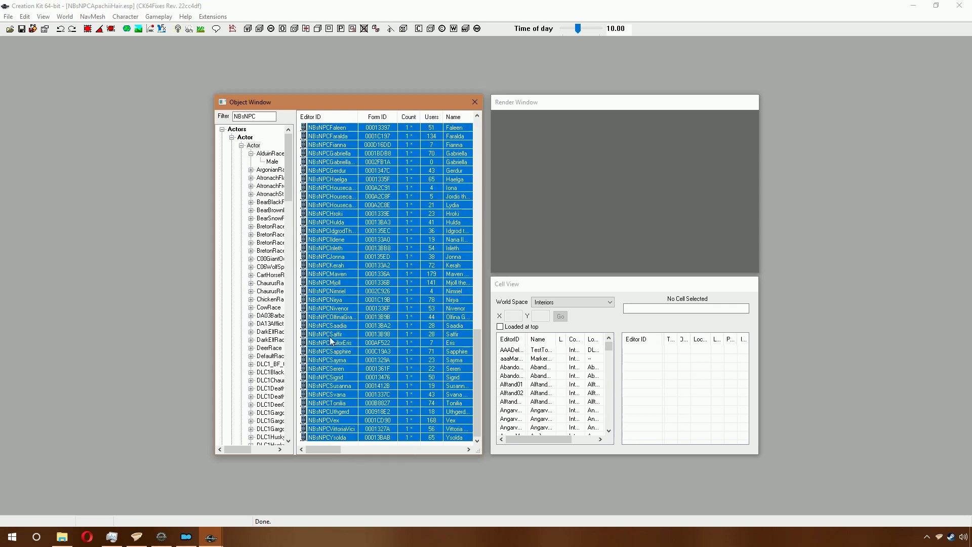
{"action": "scroll", "coordinate": [360, 281], "scroll_direction": "up", "scroll_amount": 1}
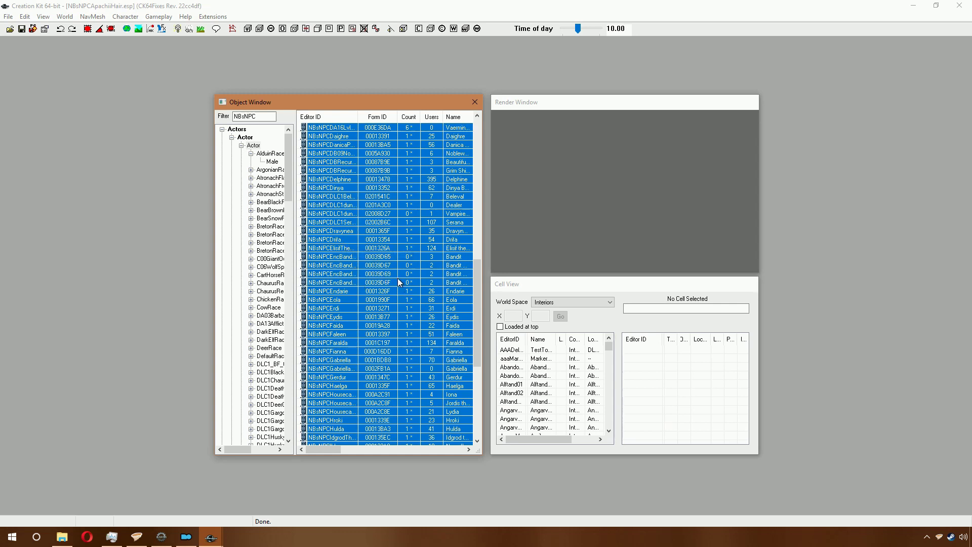
{"action": "scroll", "coordinate": [397, 278], "scroll_direction": "up", "scroll_amount": 15}
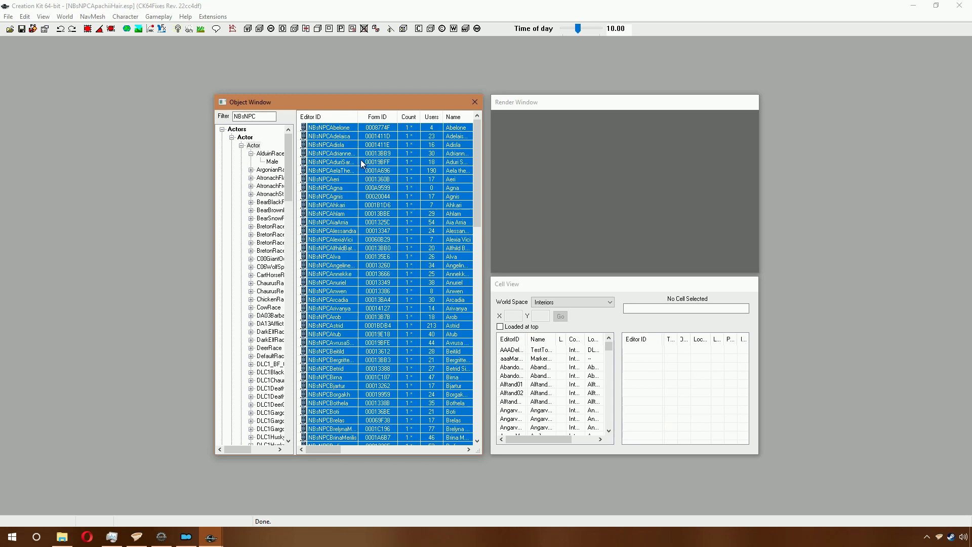
Step: Export FaceGen data for the selected NBsNPC actors with Ctrl+F4, confirming the prompt
{"action": "left_click_drag", "start_coordinate": [345, 301], "coordinate": [341, 322]}
{"action": "key", "text": "ctrl+F4"}
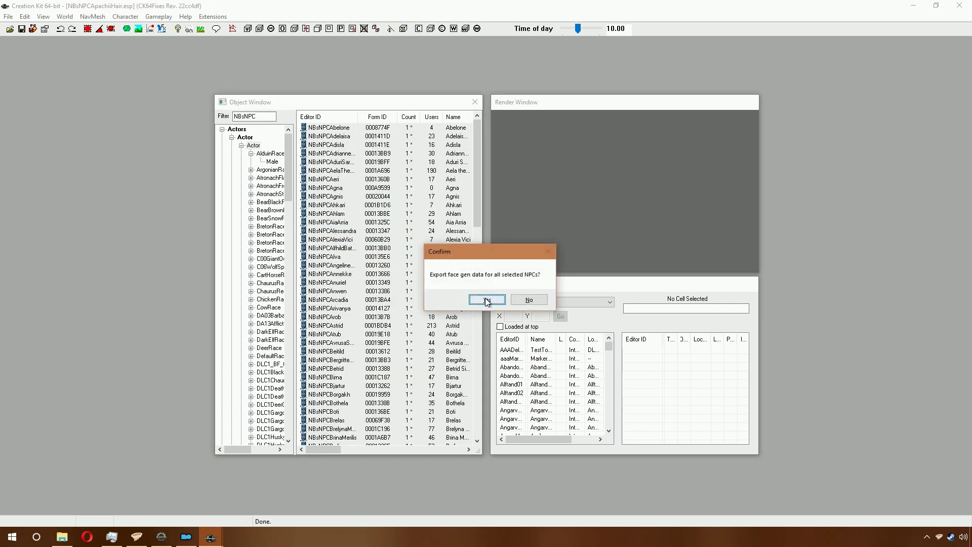
{"action": "left_click", "coordinate": [487, 301]}
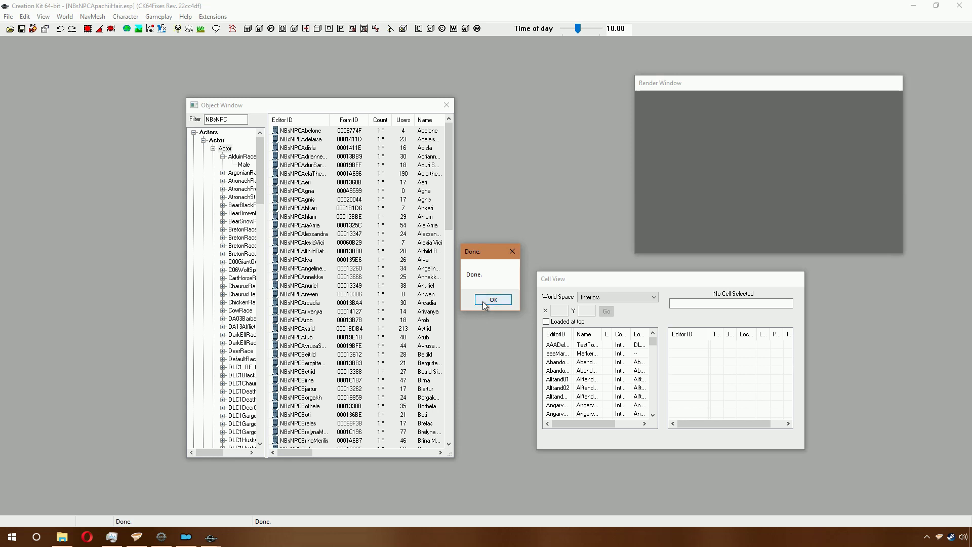
Step: Dismiss the export-done message, minimize Kortex, and select Overwrite in Mod Organizer 2's mod list
{"action": "left_click", "coordinate": [492, 300]}
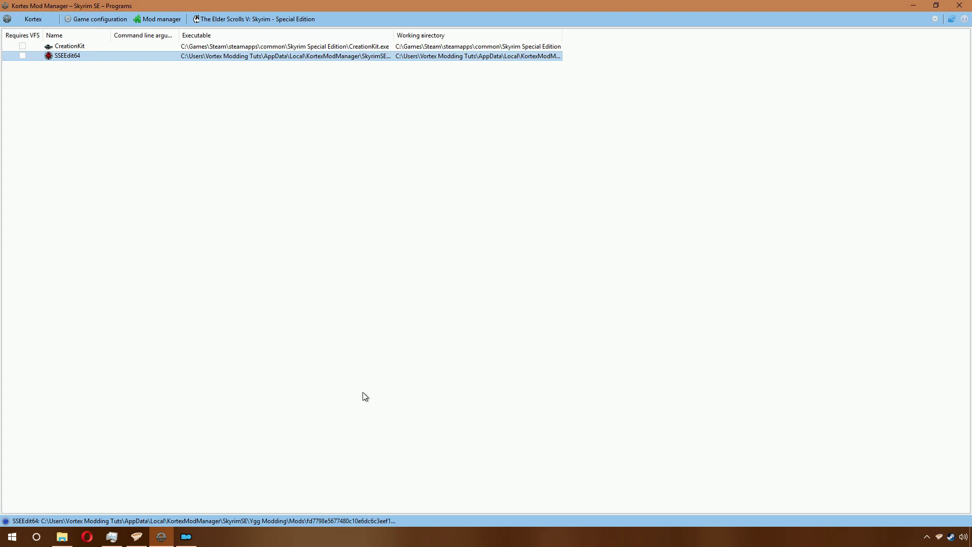
{"action": "left_click", "coordinate": [913, 5]}
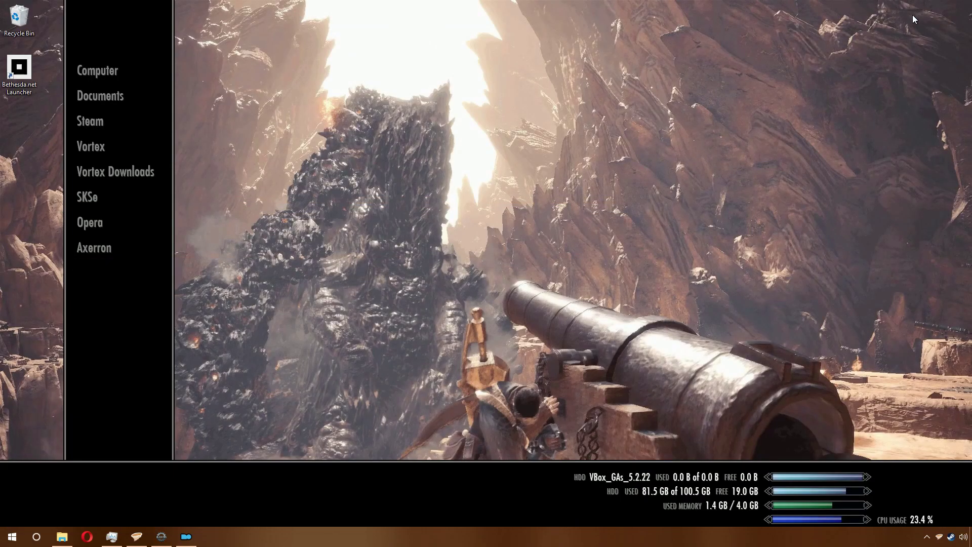
{"action": "left_click", "coordinate": [186, 536]}
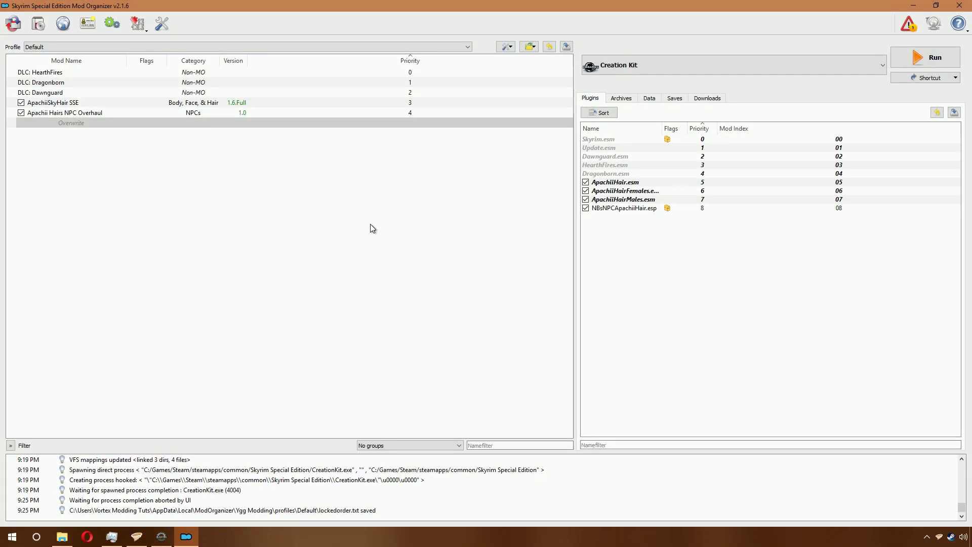
{"action": "left_click", "coordinate": [199, 126]}
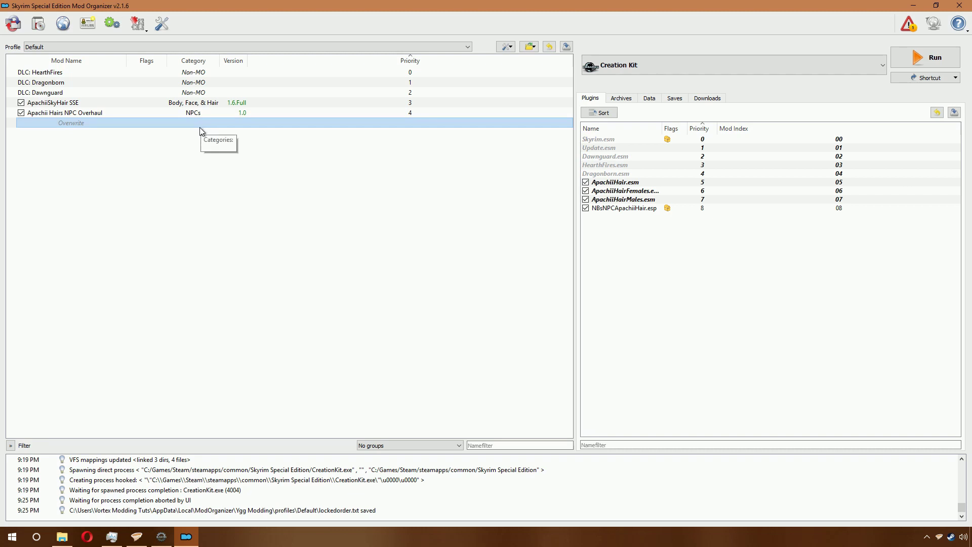
Step: Check which folders ended up in Overwrite via its information dialog, then close it
{"action": "right_click", "coordinate": [175, 120]}
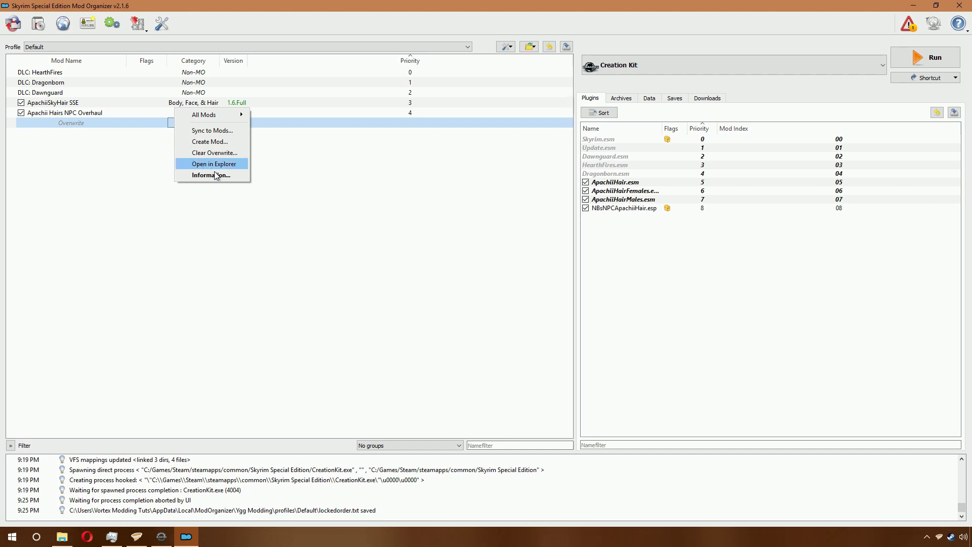
{"action": "double_click", "coordinate": [157, 123]}
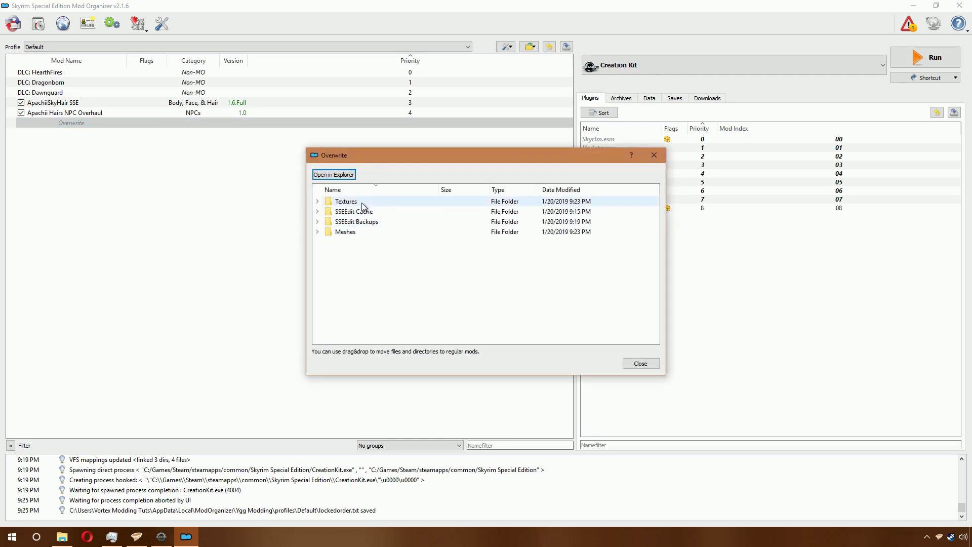
{"action": "left_click", "coordinate": [637, 363]}
Step: Open the Overwrite folder in File Explorer and snap it to the right half
{"action": "right_click", "coordinate": [88, 121]}
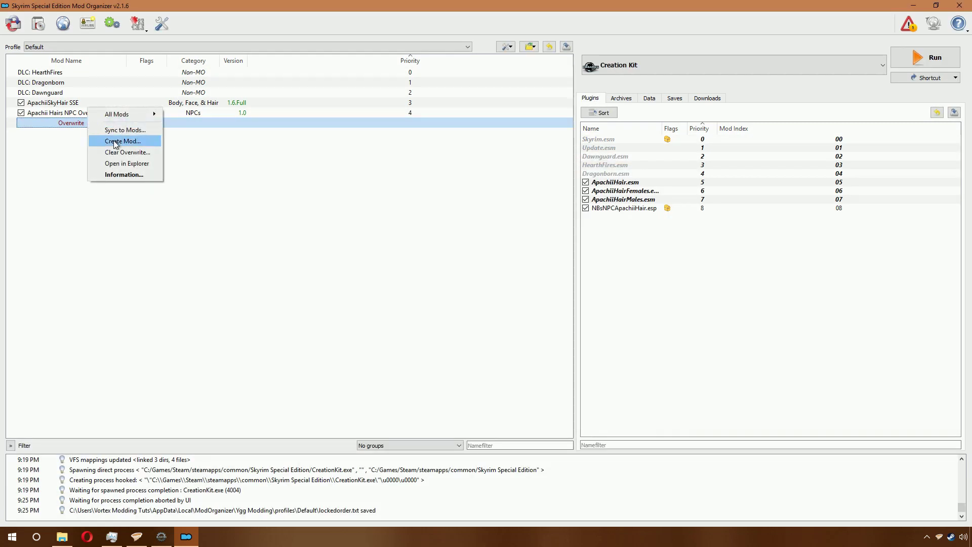
{"action": "left_click", "coordinate": [131, 163]}
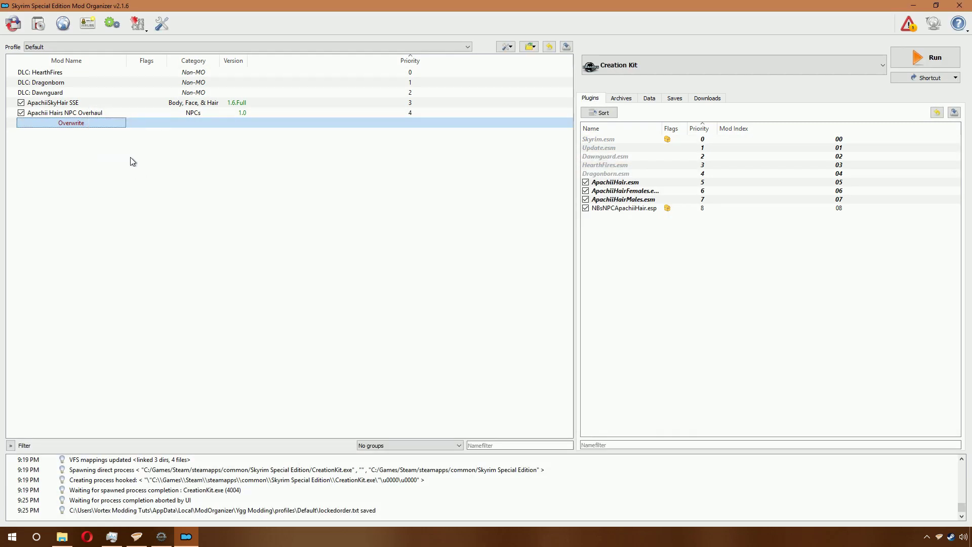
{"action": "left_click_drag", "start_coordinate": [330, 19], "coordinate": [969, 76]}
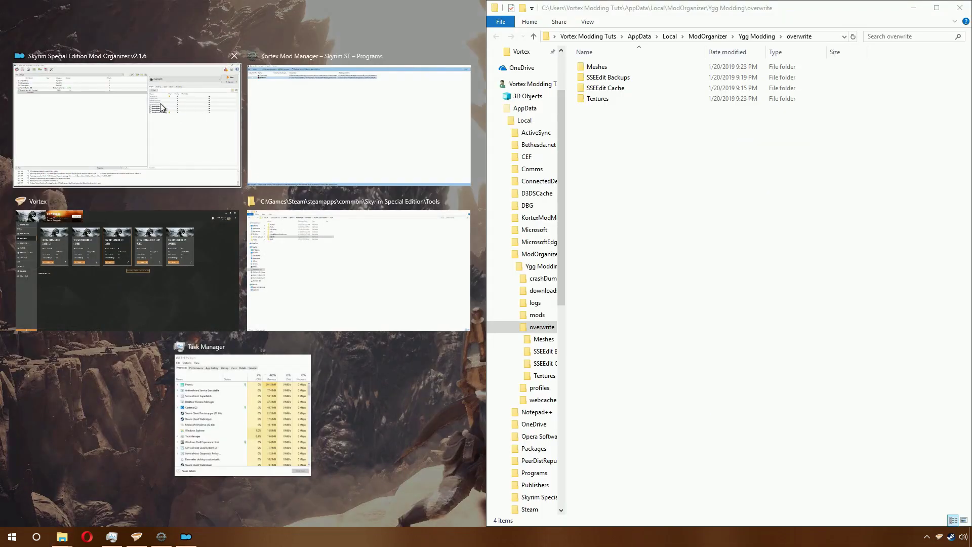
Step: Open the Apachii Hairs NPC Overhaul mod folder in File Explorer, docked on the left half
{"action": "left_click", "coordinate": [162, 108]}
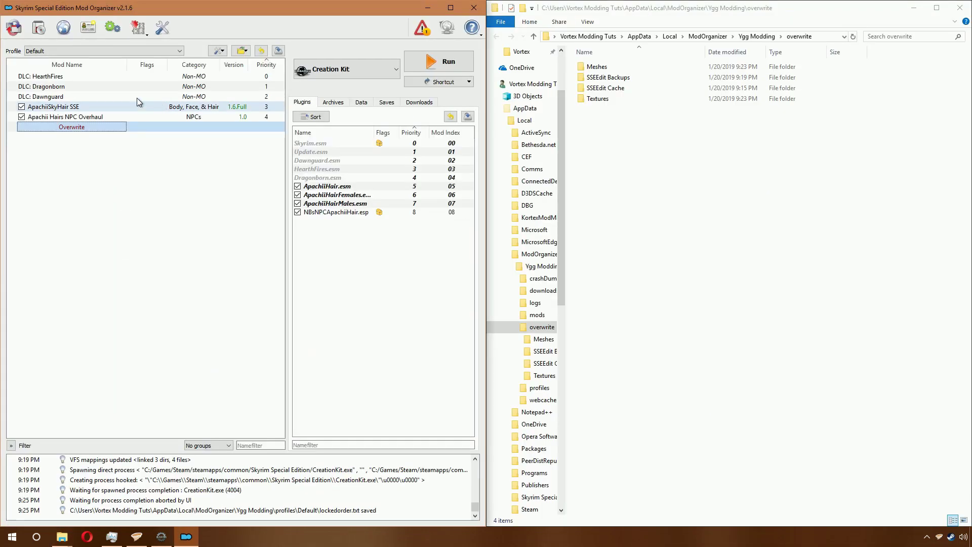
{"action": "left_click", "coordinate": [65, 119]}
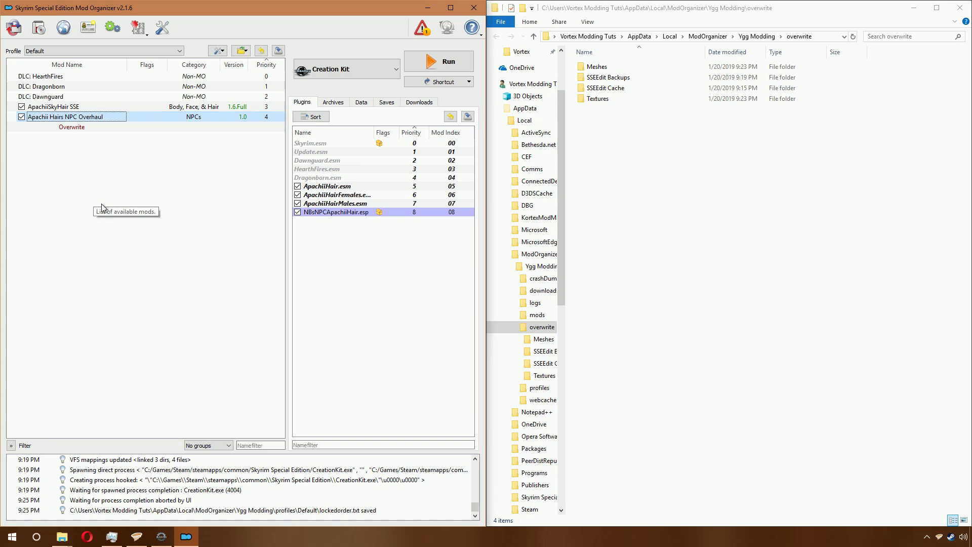
{"action": "right_click", "coordinate": [87, 117]}
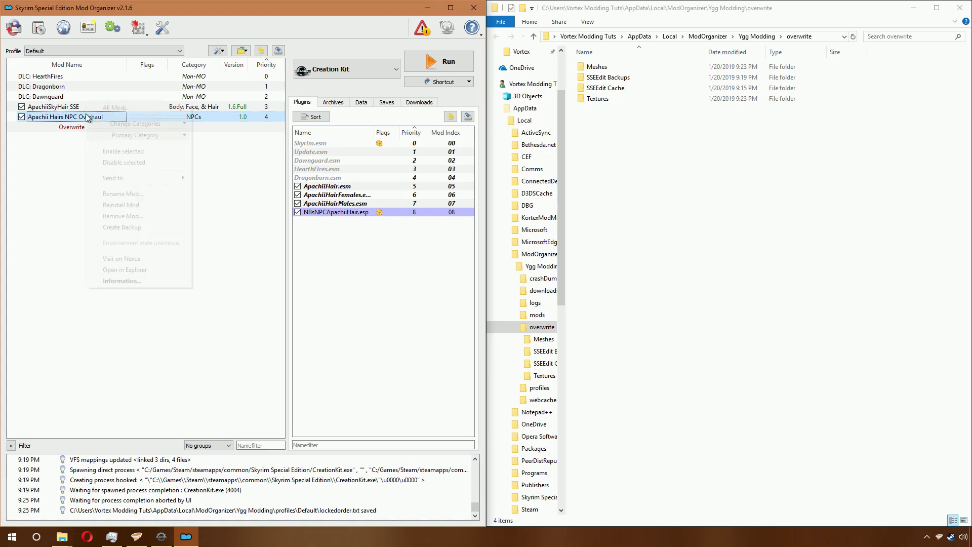
{"action": "left_click", "coordinate": [161, 267]}
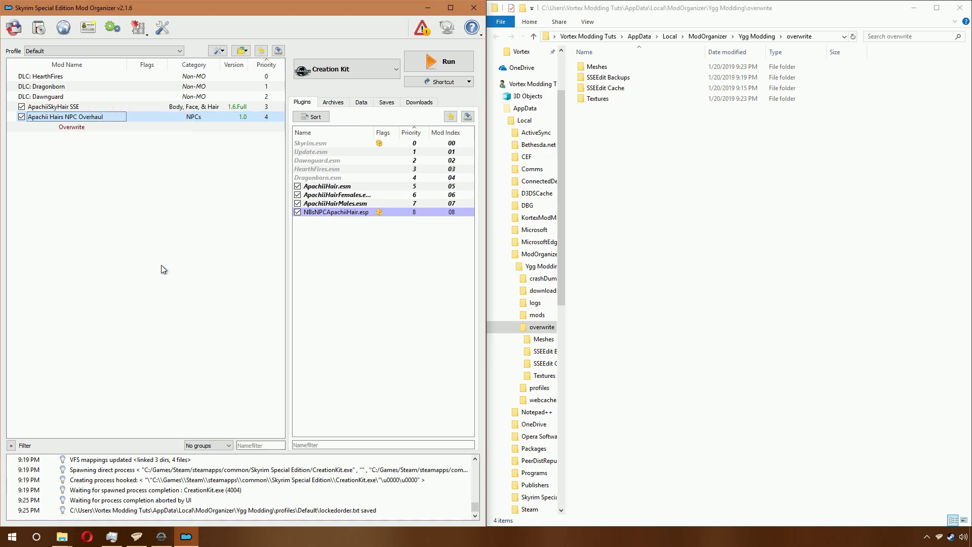
{"action": "left_click_drag", "start_coordinate": [620, 22], "coordinate": [1, 163]}
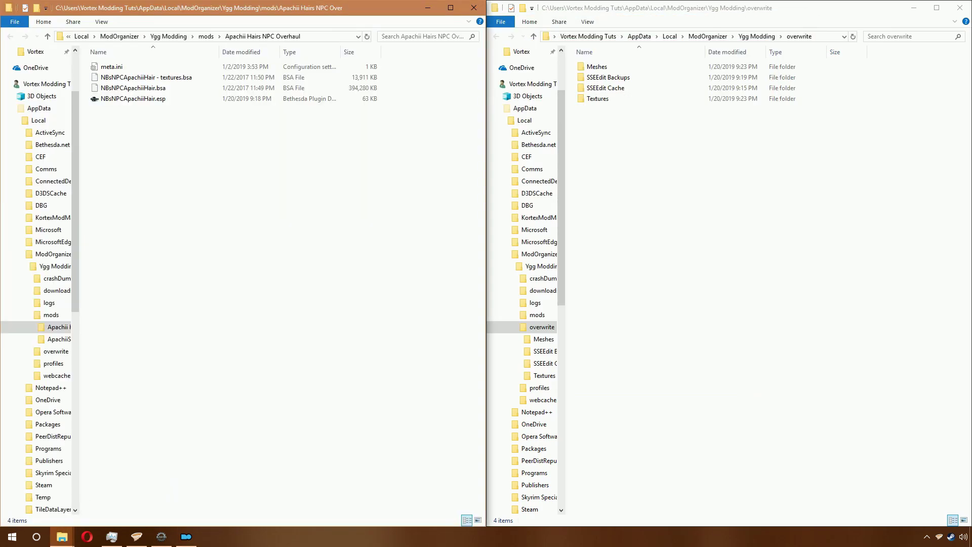
Step: Move the Meshes and Textures folders from overwrite into the Apachii Hairs NPC Overhaul folder
{"action": "left_click", "coordinate": [640, 102]}
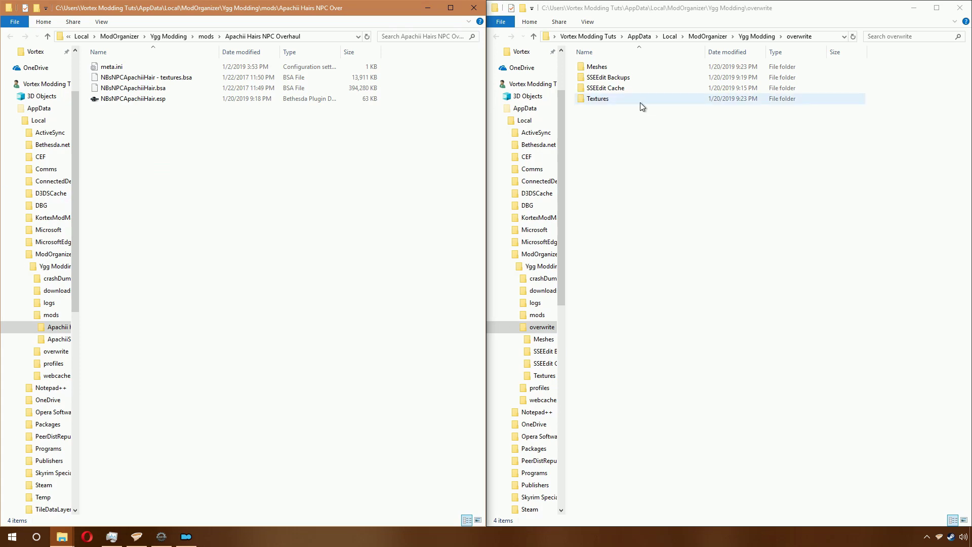
{"action": "left_click", "coordinate": [618, 69], "text": "ctrl"}
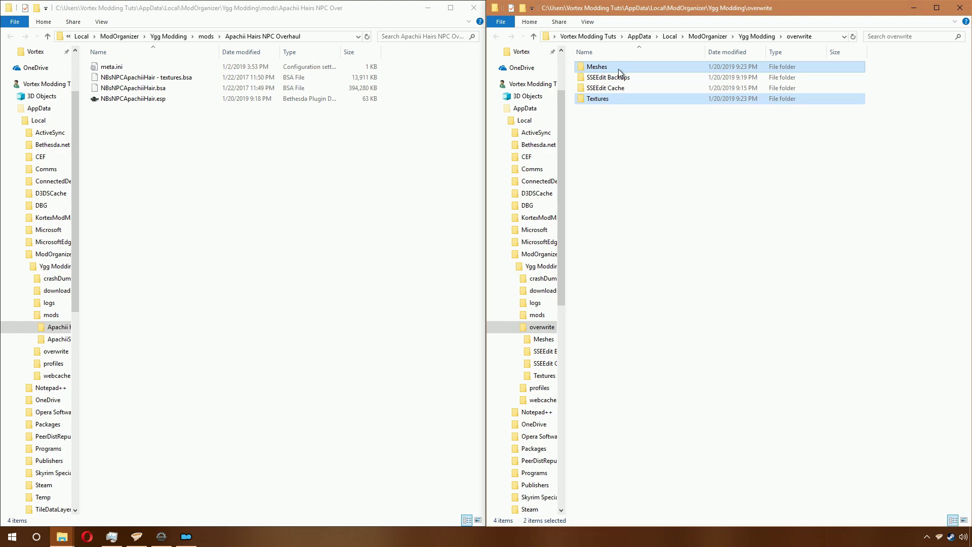
{"action": "left_click", "coordinate": [374, 156]}
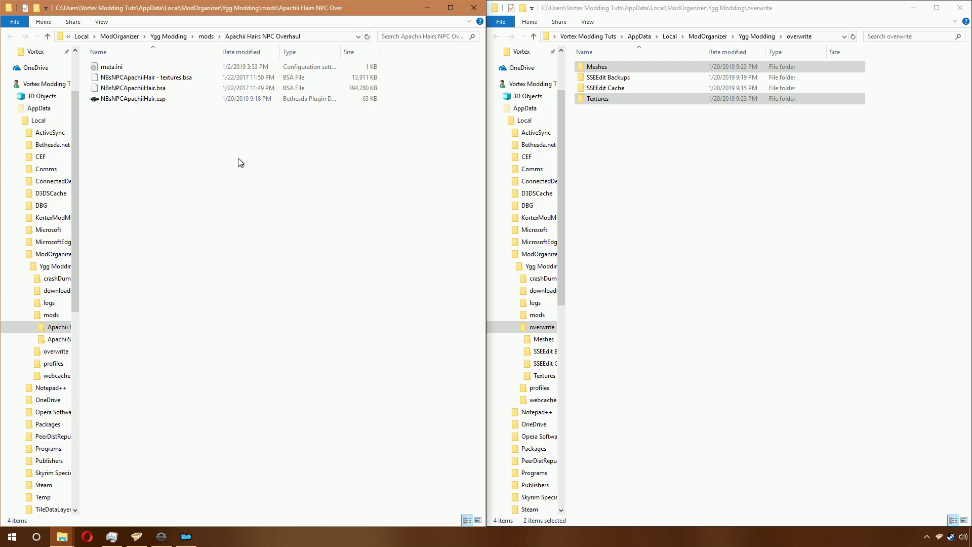
{"action": "left_click", "coordinate": [685, 9]}
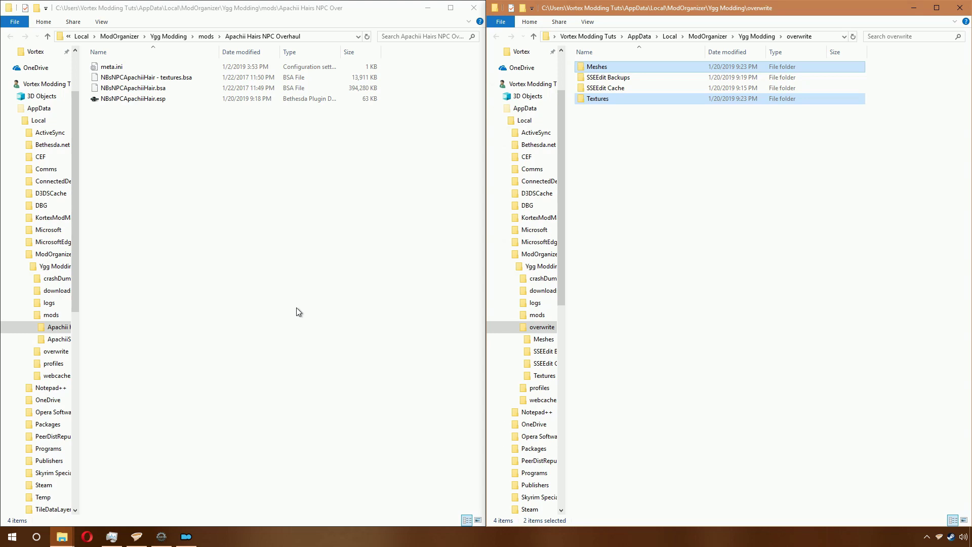
{"action": "left_click", "coordinate": [288, 267]}
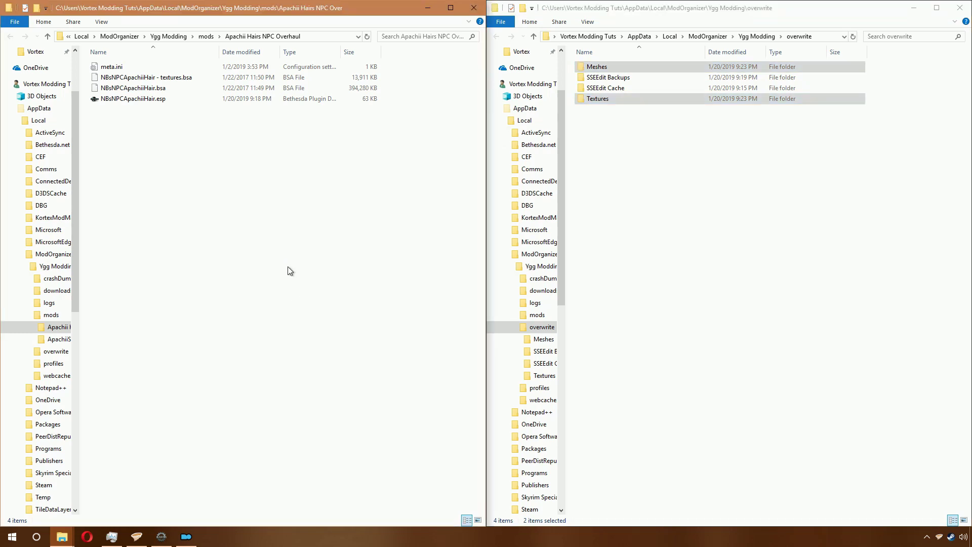
{"action": "key", "text": "ctrl+v"}
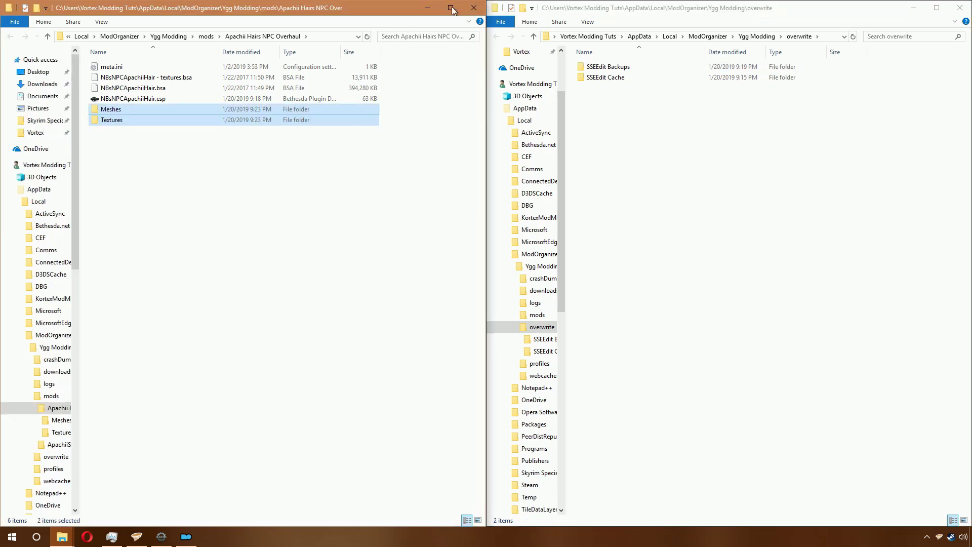
Step: Close both Explorer windows, maximize Mod Organizer 2, and refresh the mod list
{"action": "left_click", "coordinate": [474, 8]}
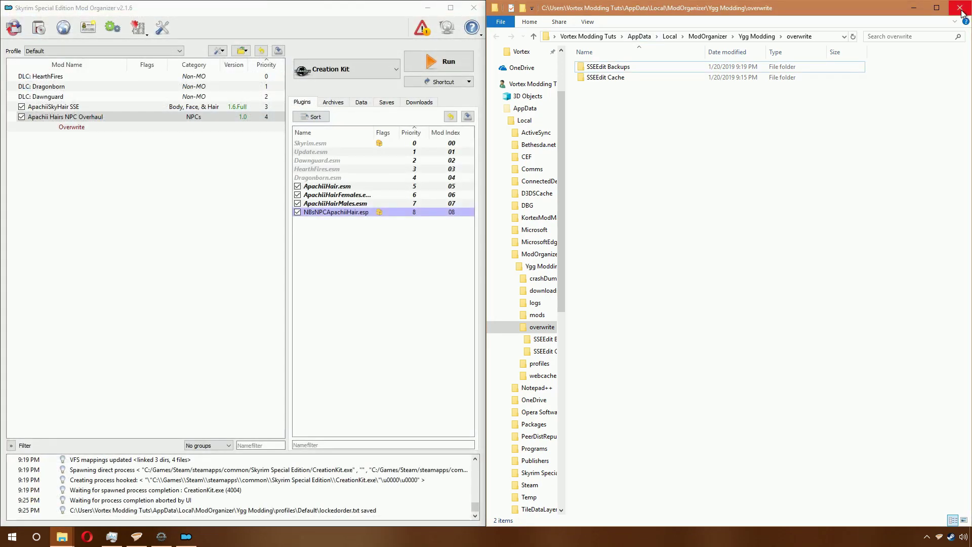
{"action": "left_click", "coordinate": [960, 8]}
{"action": "left_click", "coordinate": [458, 7]}
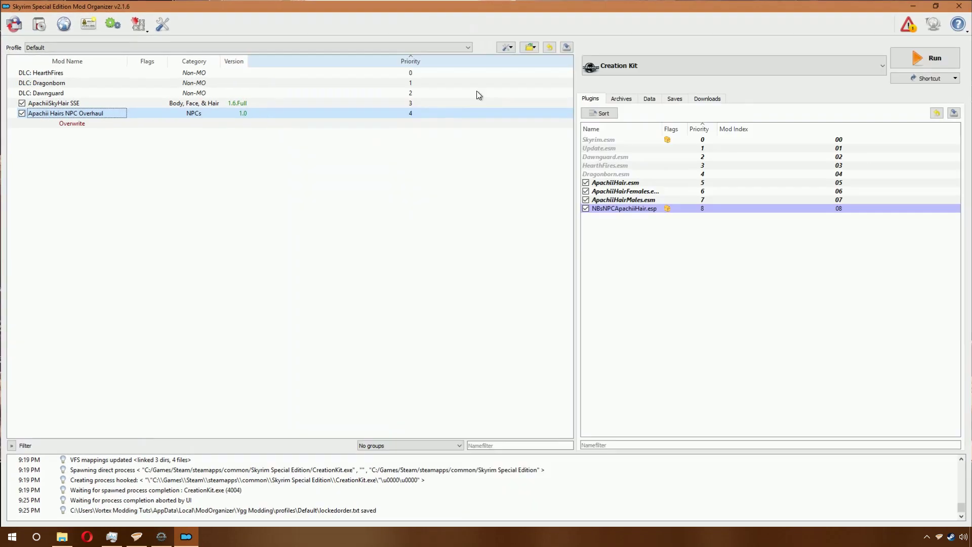
{"action": "left_click", "coordinate": [505, 46]}
{"action": "left_click", "coordinate": [539, 134]}
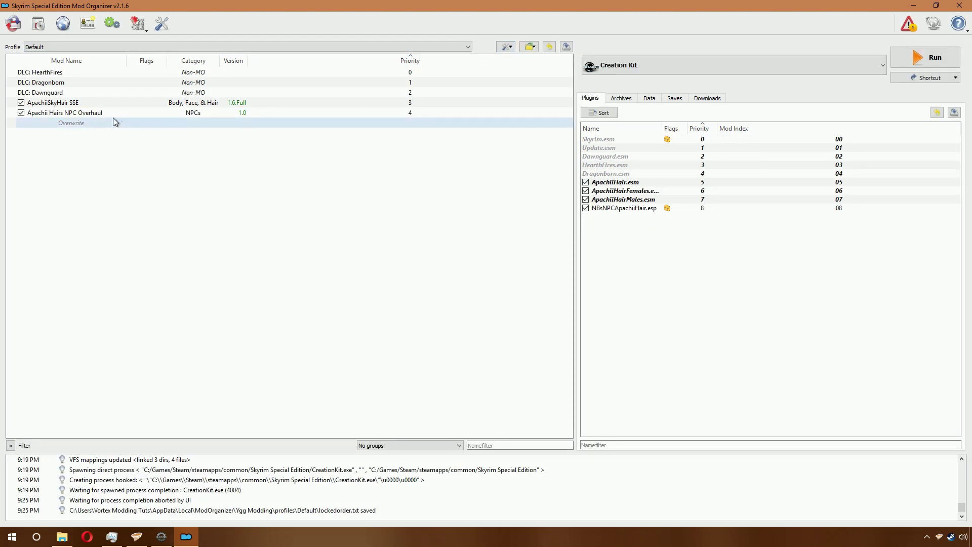
{"action": "left_click", "coordinate": [99, 113]}
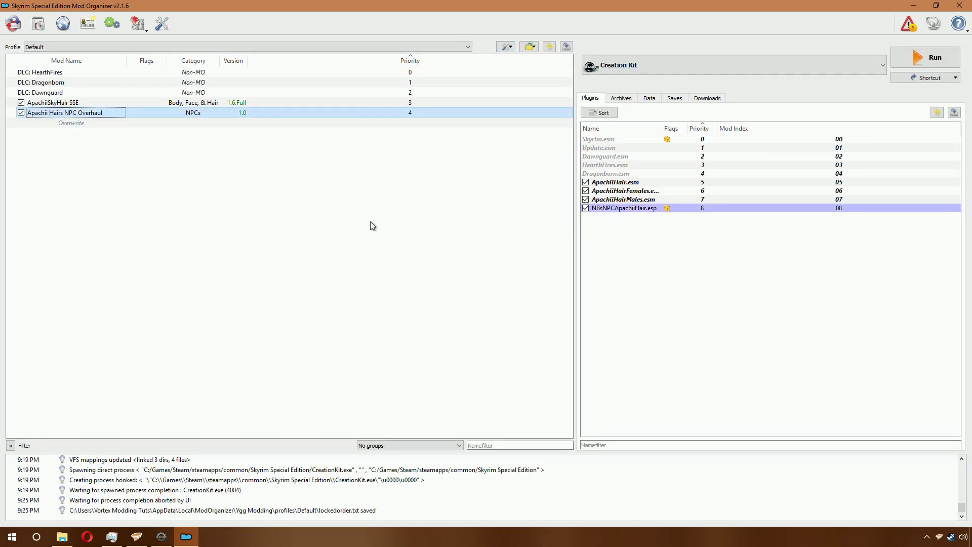
Step: Inspect Apachii Hairs NPC Overhaul's file tree down to the FaceTint Dawnguard.esm and Skyrim.esm folders
{"action": "double_click", "coordinate": [89, 116]}
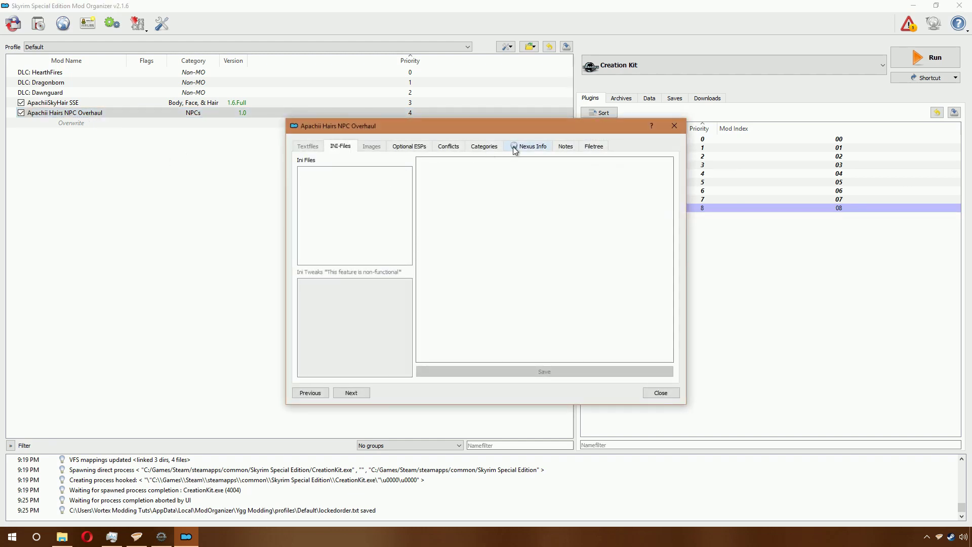
{"action": "left_click", "coordinate": [595, 148]}
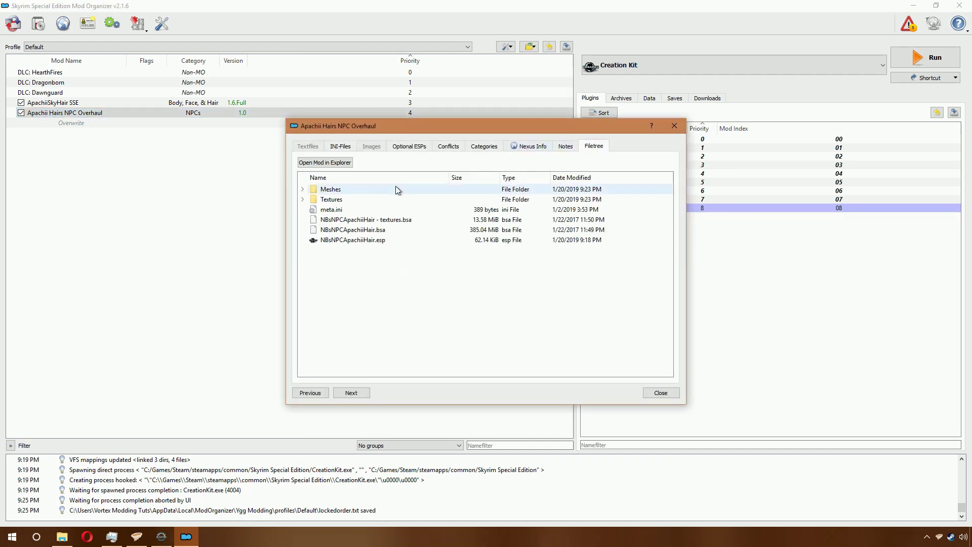
{"action": "left_click", "coordinate": [303, 199]}
{"action": "left_click", "coordinate": [312, 209]}
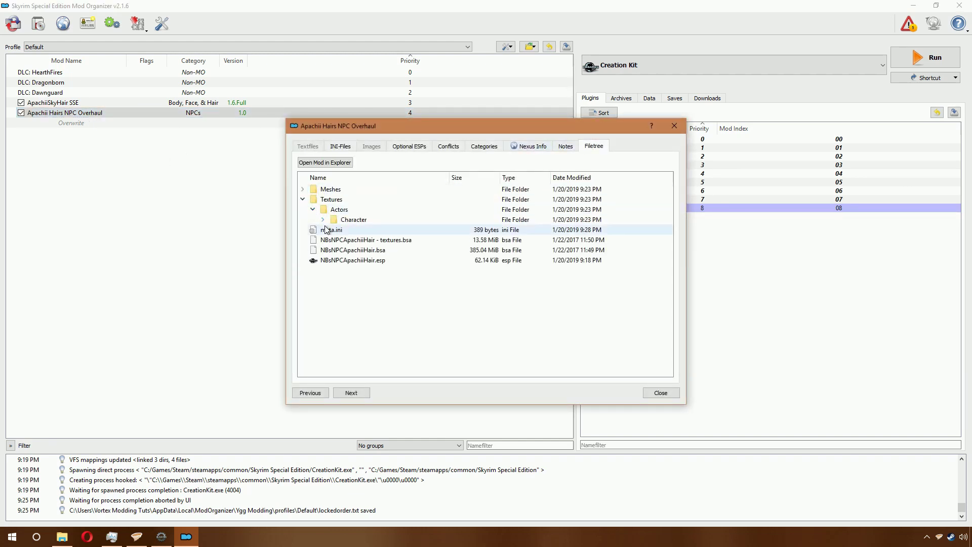
{"action": "left_click", "coordinate": [323, 219]}
{"action": "left_click", "coordinate": [333, 230]}
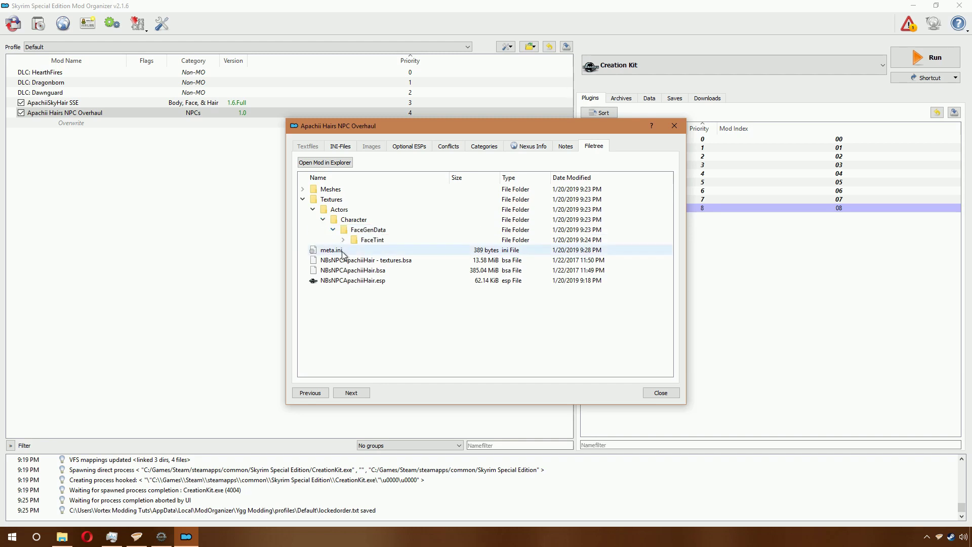
{"action": "left_click", "coordinate": [343, 240]}
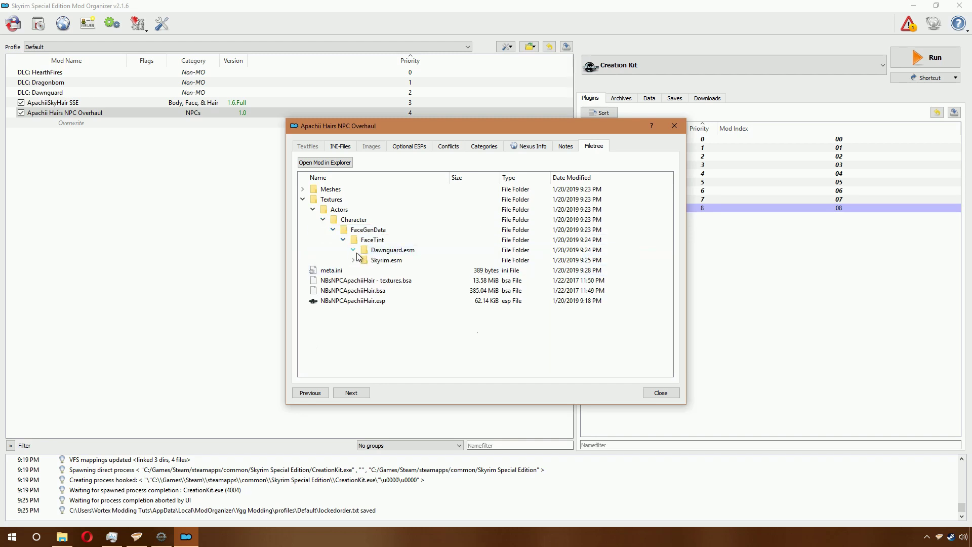
{"action": "left_click", "coordinate": [353, 250]}
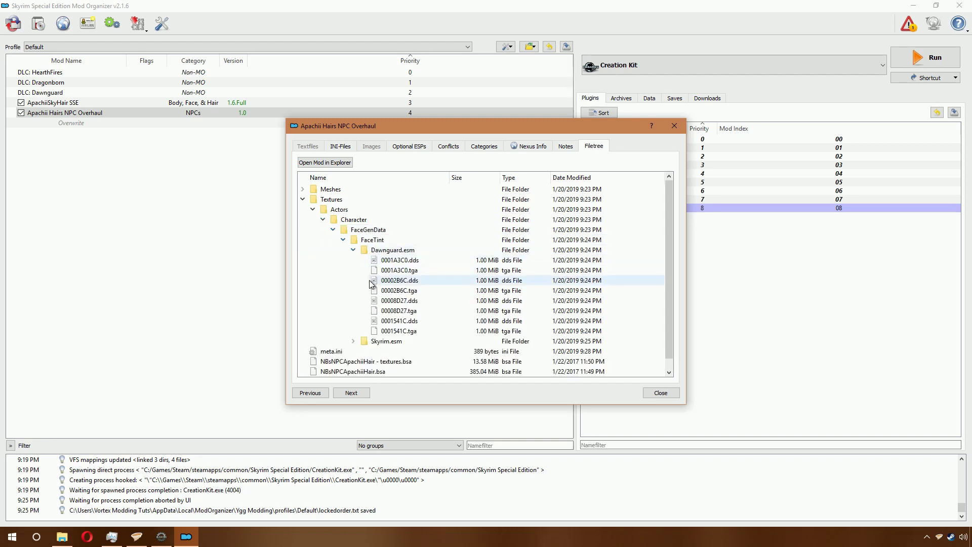
{"action": "left_click", "coordinate": [353, 341]}
{"action": "scroll", "coordinate": [524, 284], "scroll_direction": "down", "scroll_amount": 8}
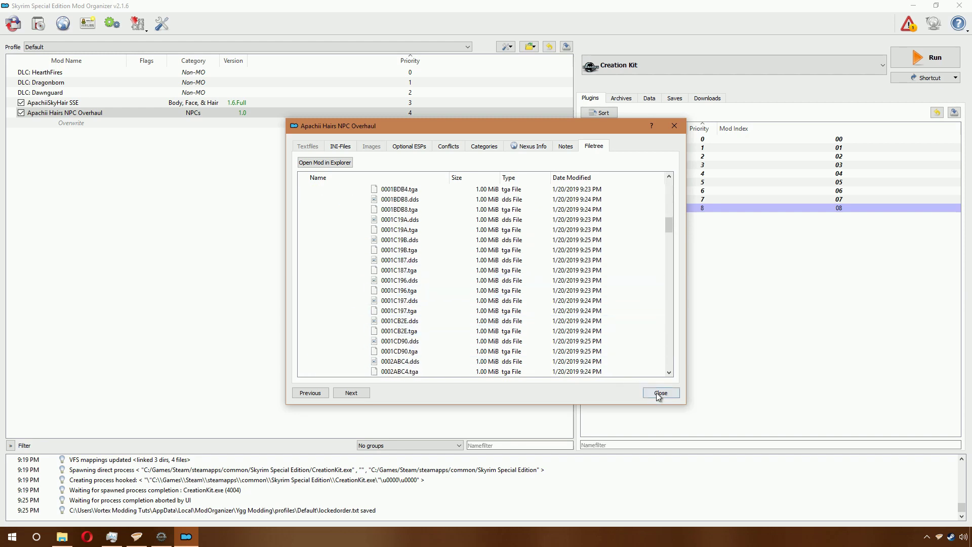
{"action": "left_click", "coordinate": [661, 393]}
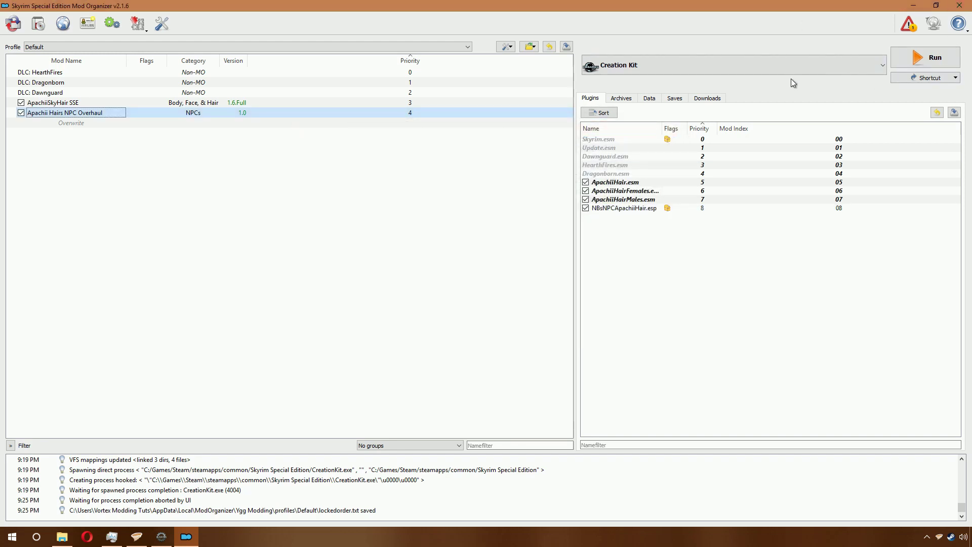
Step: Select Skyrim Special Edition as the executable to run and close Mod Organizer 2
{"action": "left_click", "coordinate": [778, 74]}
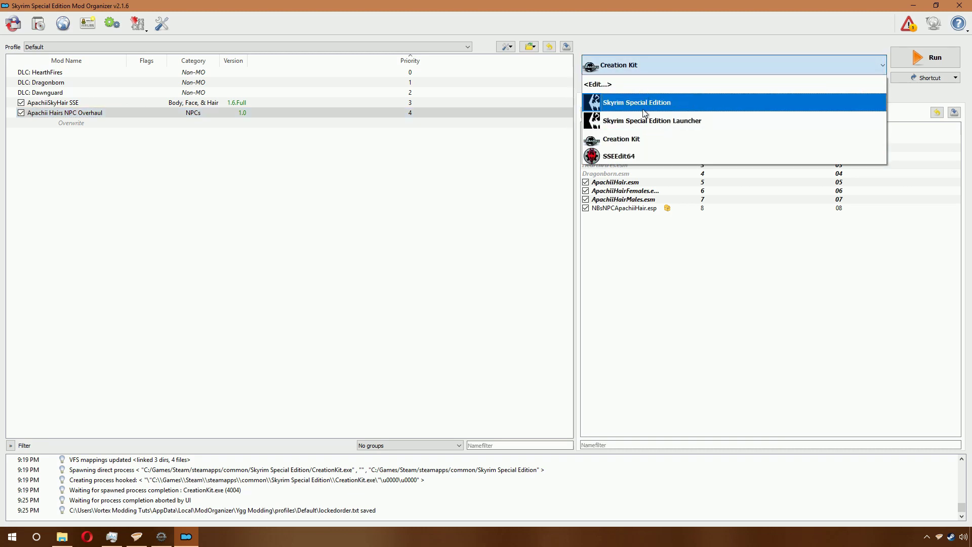
{"action": "left_click", "coordinate": [644, 106]}
{"action": "left_click", "coordinate": [957, 5]}
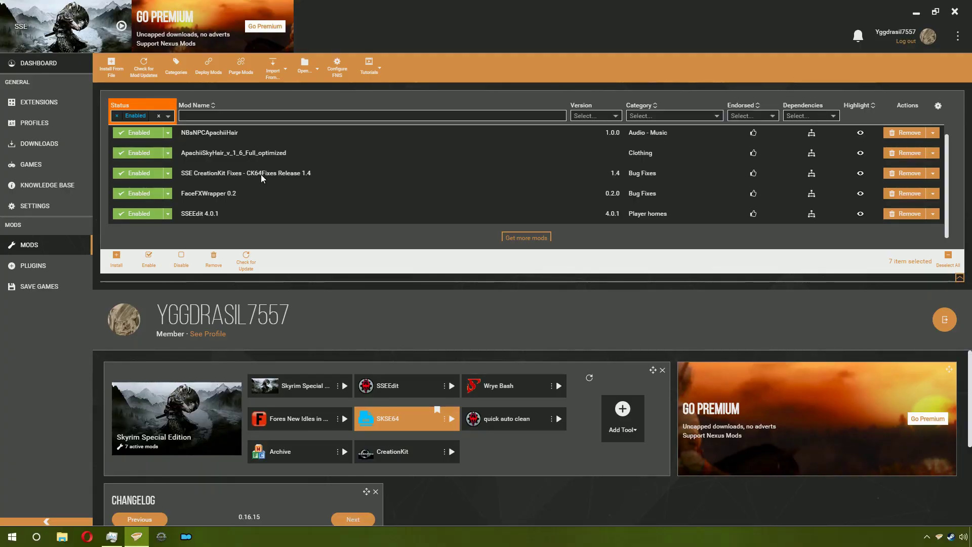
Step: Open the NBsNPCApachiiHair mod folder in Explorer, docked right beside Vortex
{"action": "right_click", "coordinate": [227, 135]}
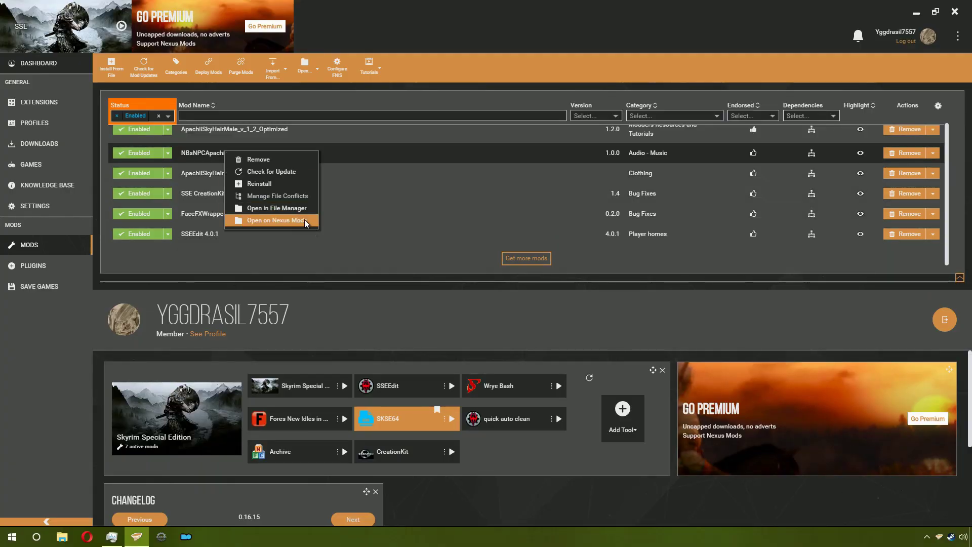
{"action": "left_click", "coordinate": [297, 209]}
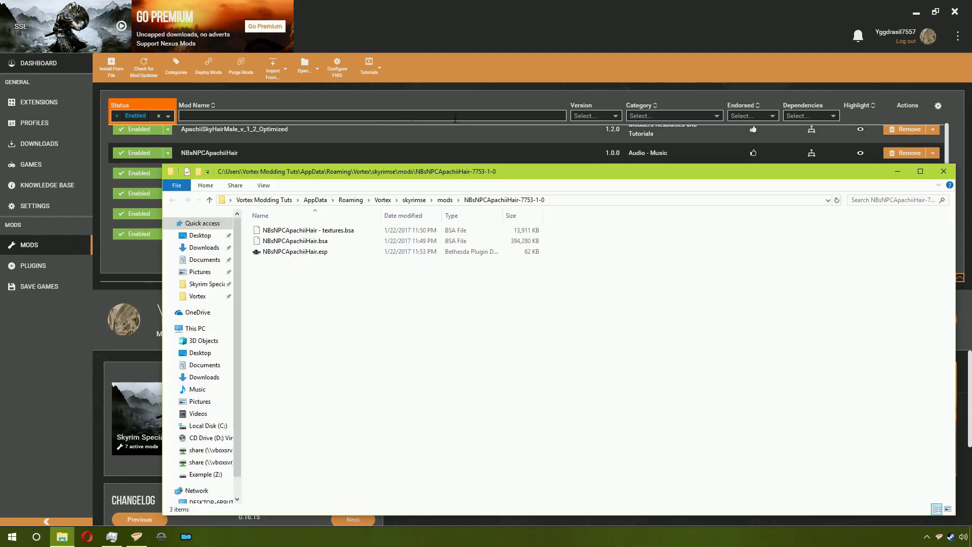
{"action": "left_click_drag", "start_coordinate": [461, 178], "coordinate": [971, 182]}
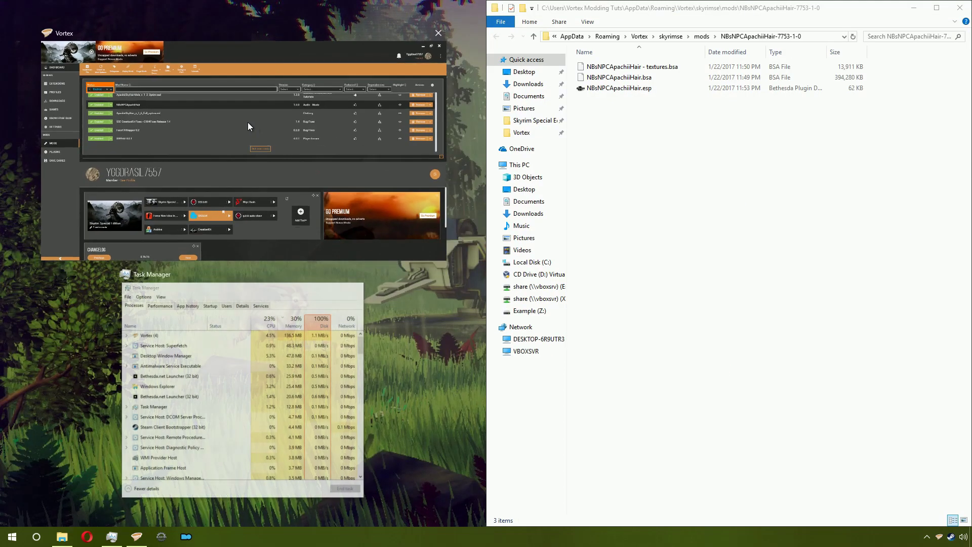
{"action": "left_click", "coordinate": [166, 99]}
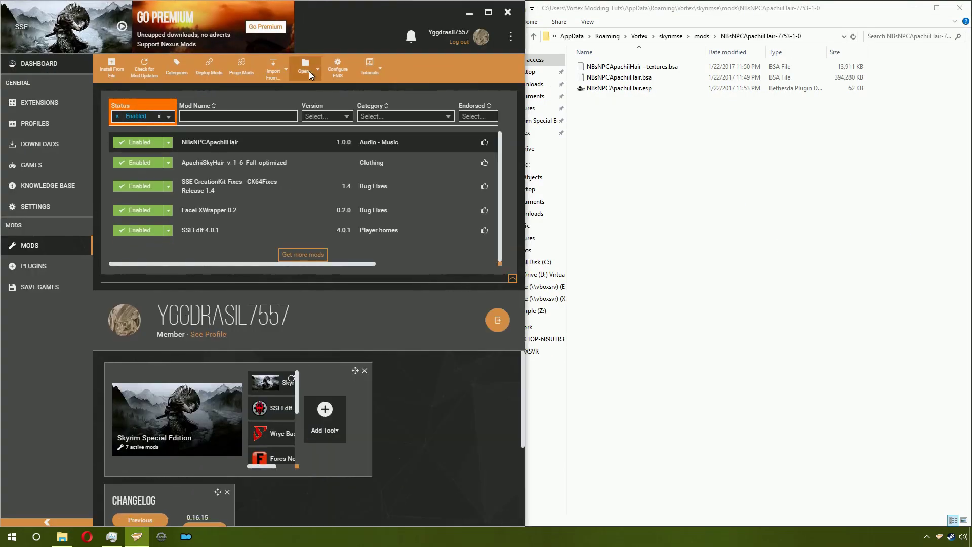
Step: Open the Skyrim Special Edition game folder, tile both Explorer windows on the right, and start Purge Mods
{"action": "left_click", "coordinate": [305, 68]}
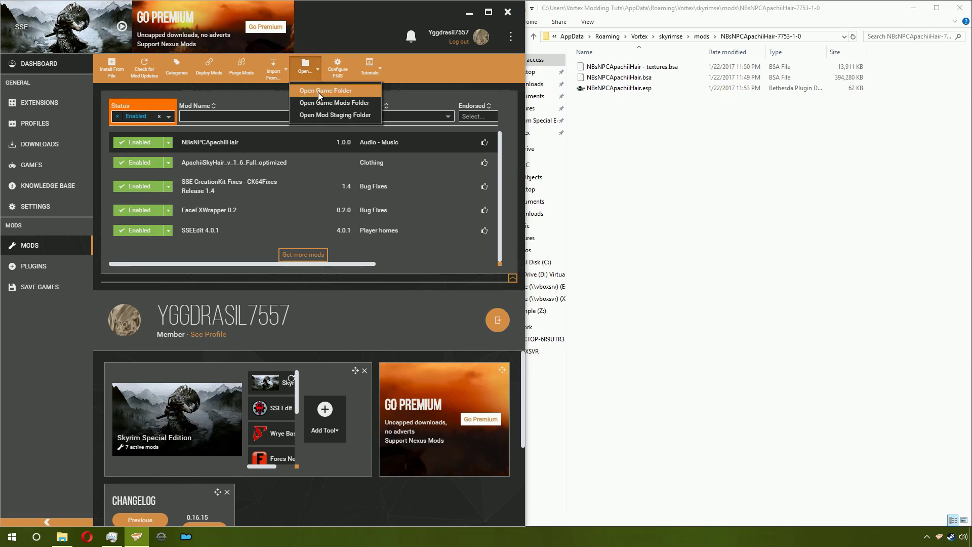
{"action": "left_click", "coordinate": [321, 92]}
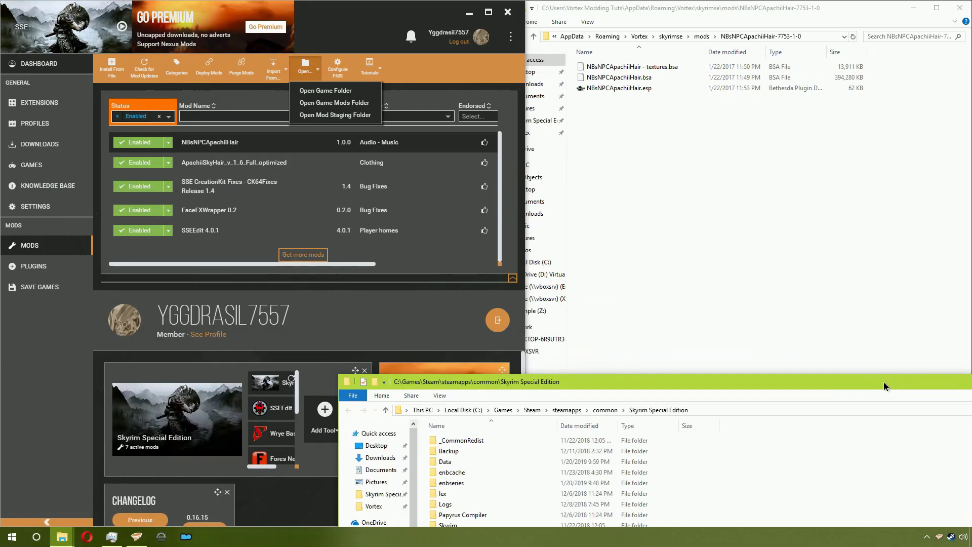
{"action": "key", "text": "super+Down"}
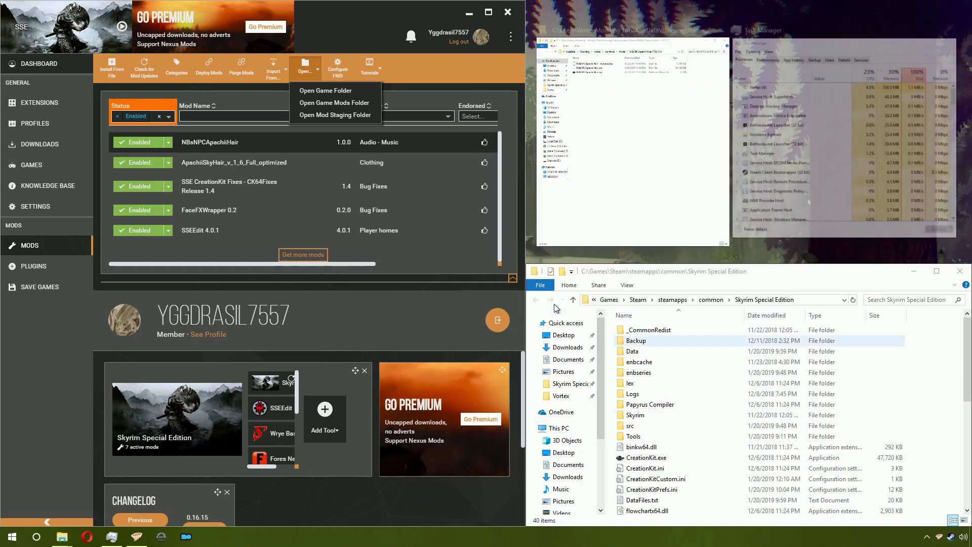
{"action": "key", "text": "Return"}
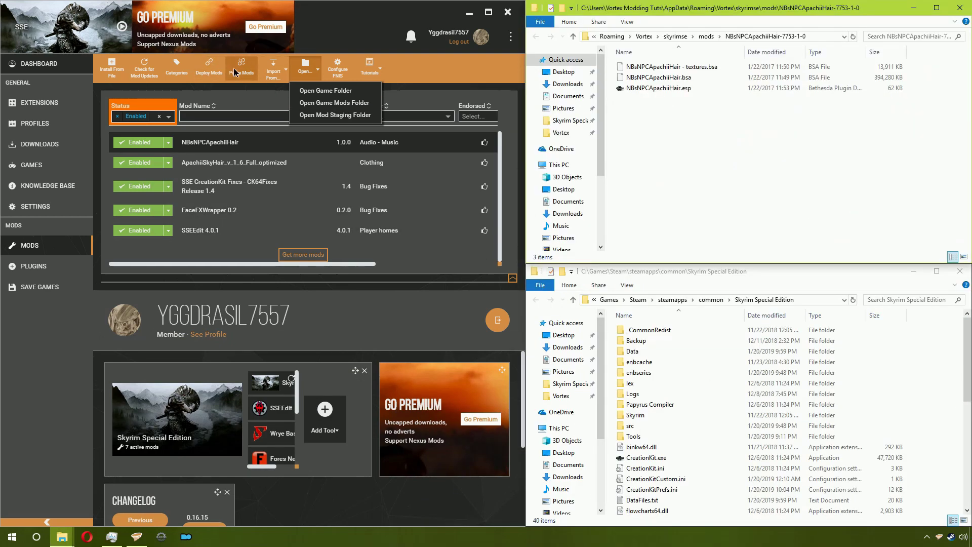
{"action": "left_click", "coordinate": [231, 70]}
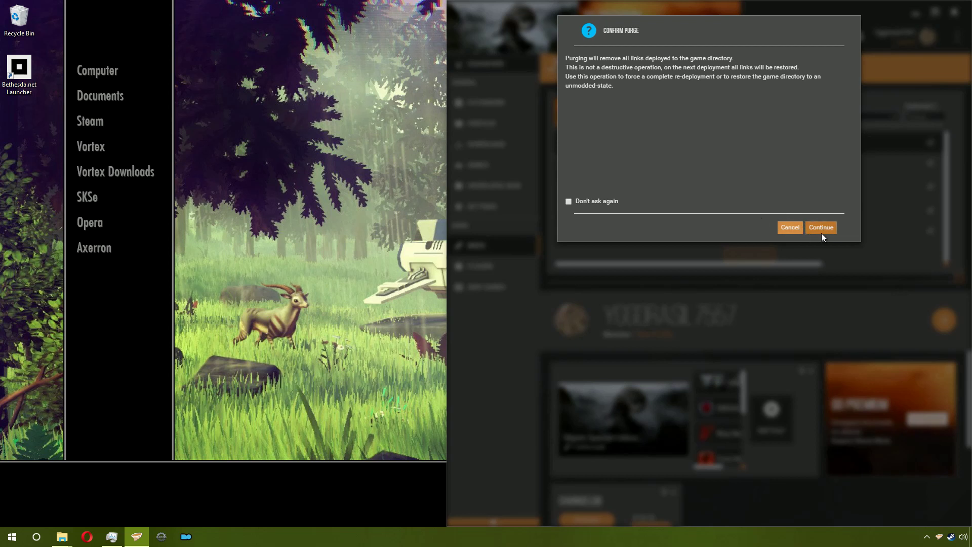
Step: Confirm the purge, dock the game folder left and mod folder right, and open Data
{"action": "left_click", "coordinate": [821, 233]}
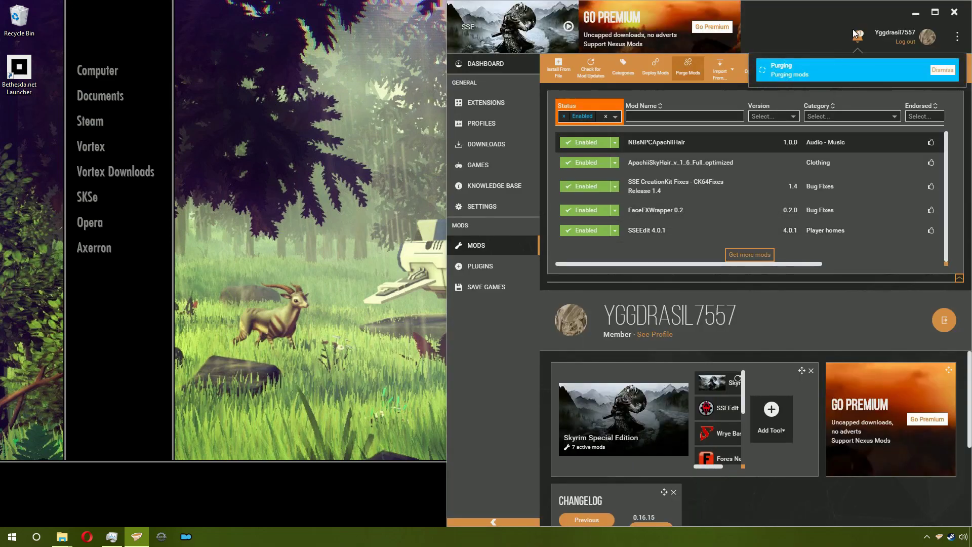
{"action": "left_click", "coordinate": [916, 18]}
{"action": "left_click_drag", "start_coordinate": [832, 261], "coordinate": [1, 213]}
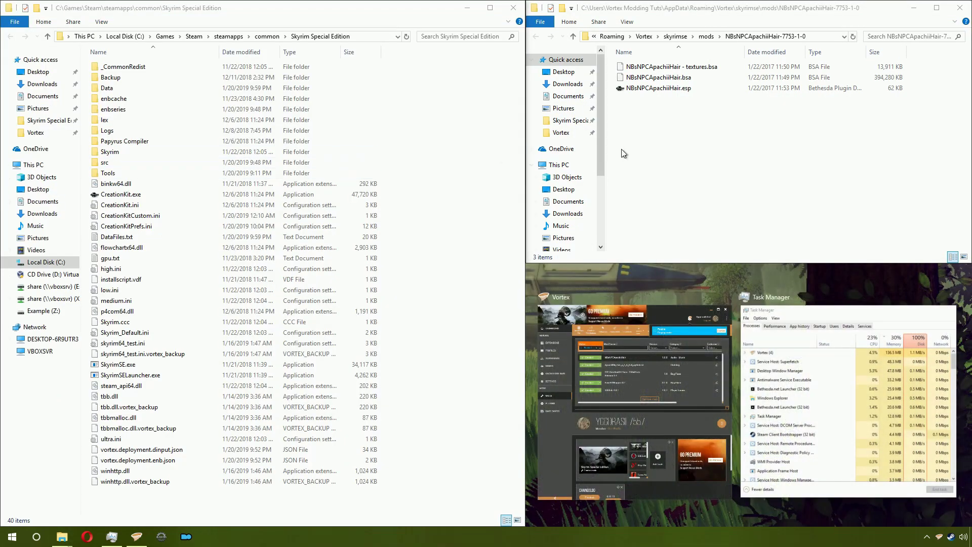
{"action": "left_click", "coordinate": [719, 118]}
{"action": "left_click_drag", "start_coordinate": [726, 4], "coordinate": [970, 170]}
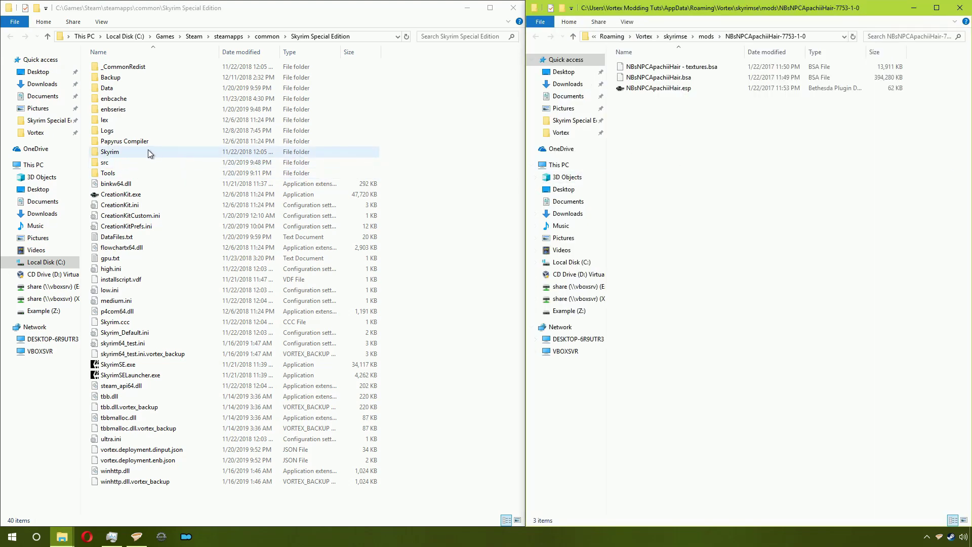
{"action": "double_click", "coordinate": [129, 89]}
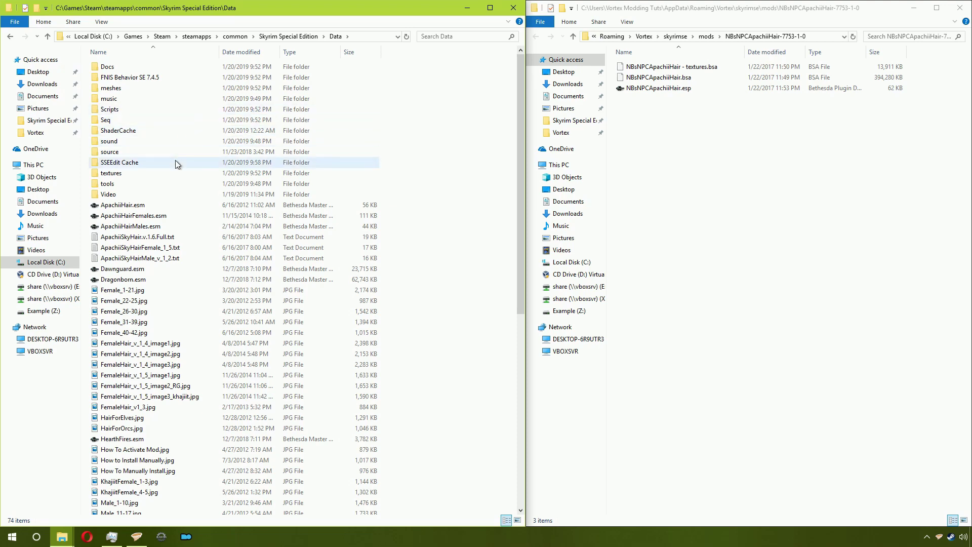
Step: Dismiss Vortex's plugins-not-sorted warning, then return Explorer to the Skyrim Special Edition folder
{"action": "left_click", "coordinate": [136, 536]}
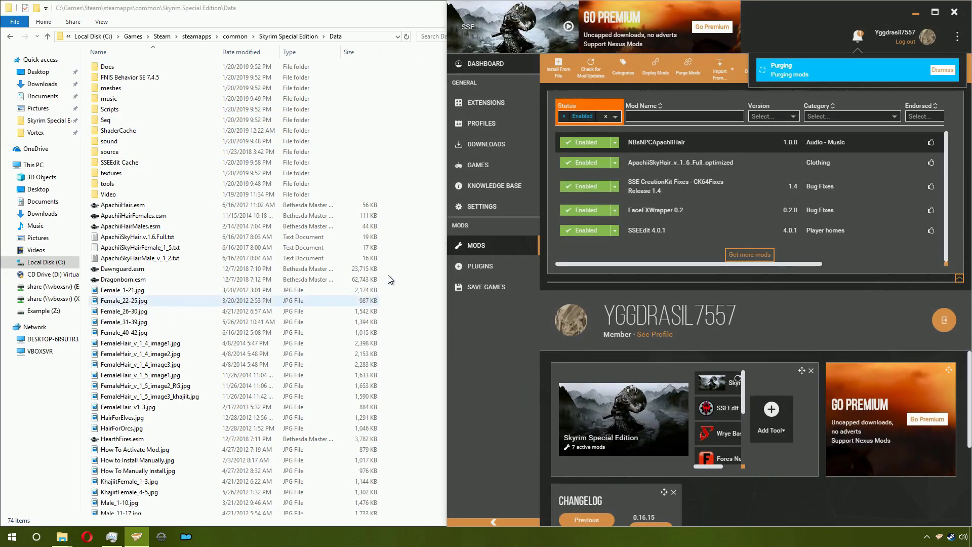
{"action": "left_click", "coordinate": [935, 14]}
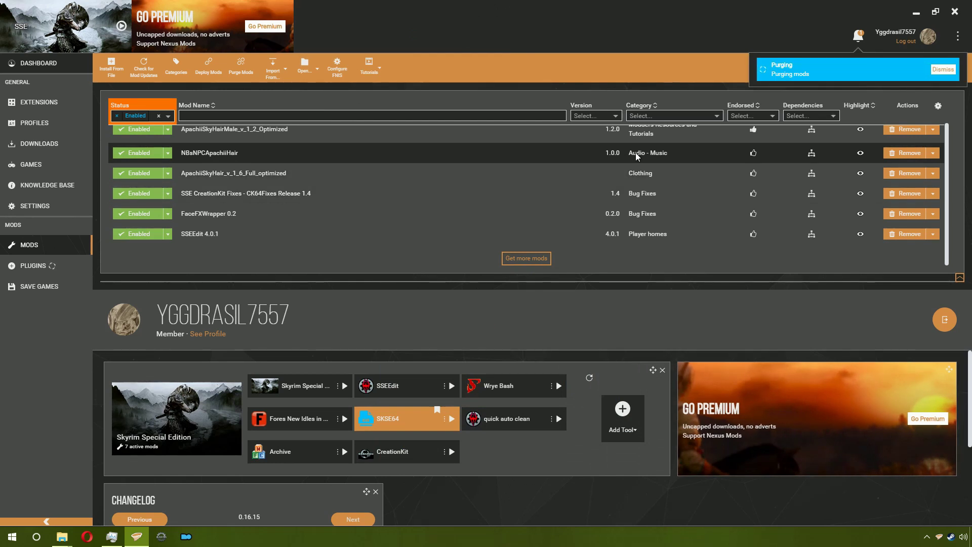
{"action": "left_click", "coordinate": [948, 66]}
{"action": "left_click", "coordinate": [916, 14]}
{"action": "left_click", "coordinate": [293, 36]}
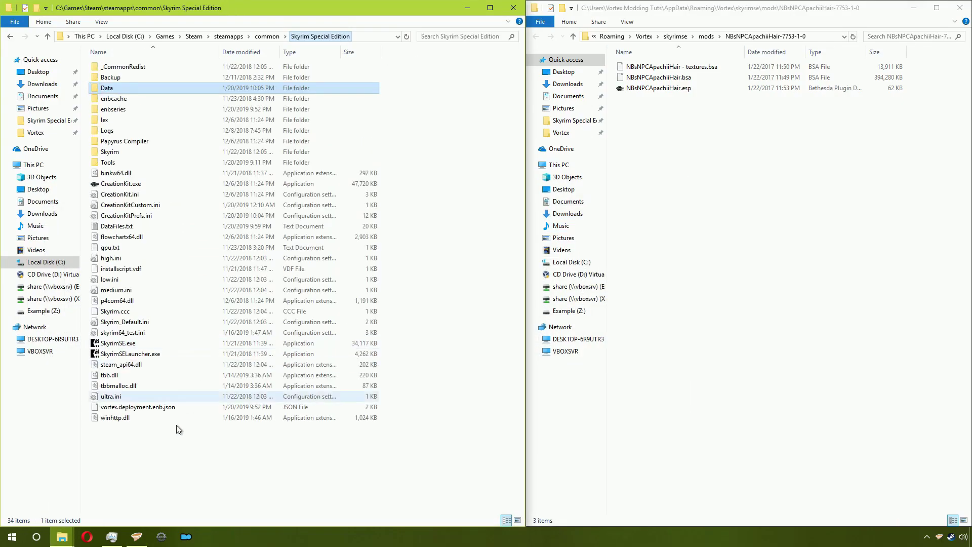
Step: Select meshes and textures in Skyrim's Data folder and paste them into the NBsNPCApachiiHair folder
{"action": "left_click", "coordinate": [136, 536]}
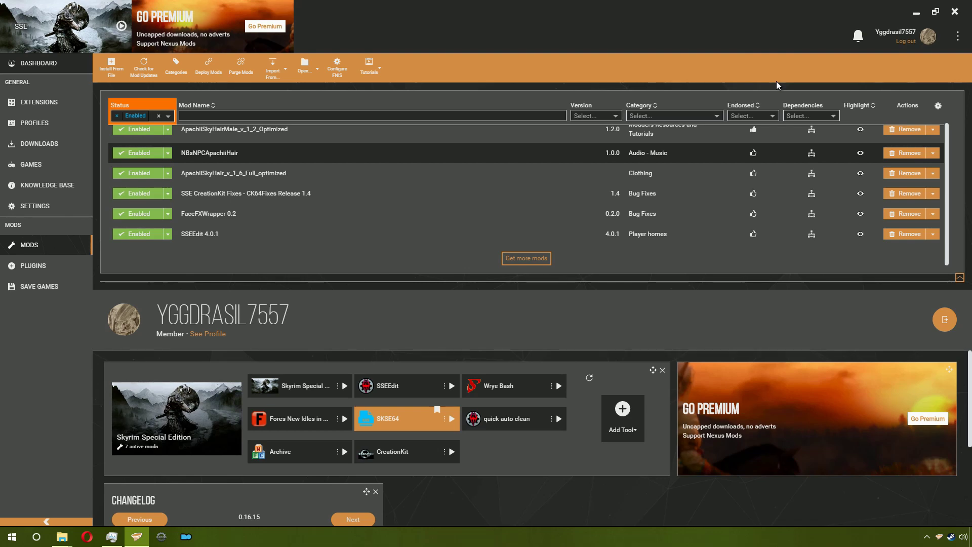
{"action": "left_click", "coordinate": [916, 12]}
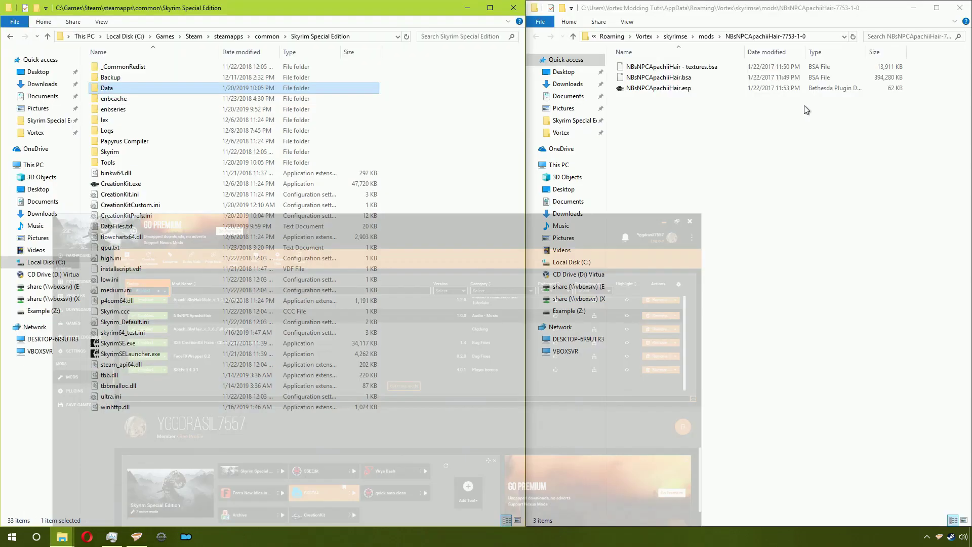
{"action": "double_click", "coordinate": [173, 90]}
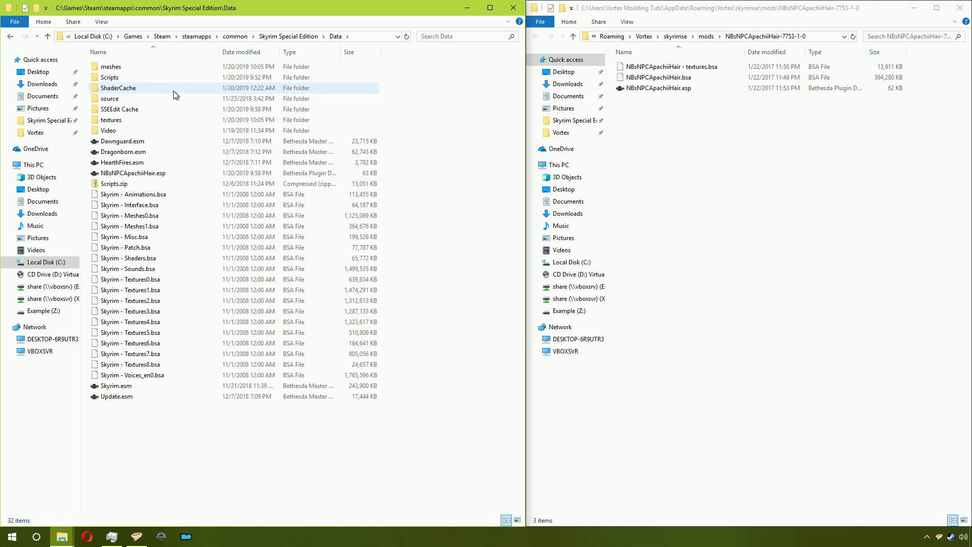
{"action": "left_click", "coordinate": [160, 118]}
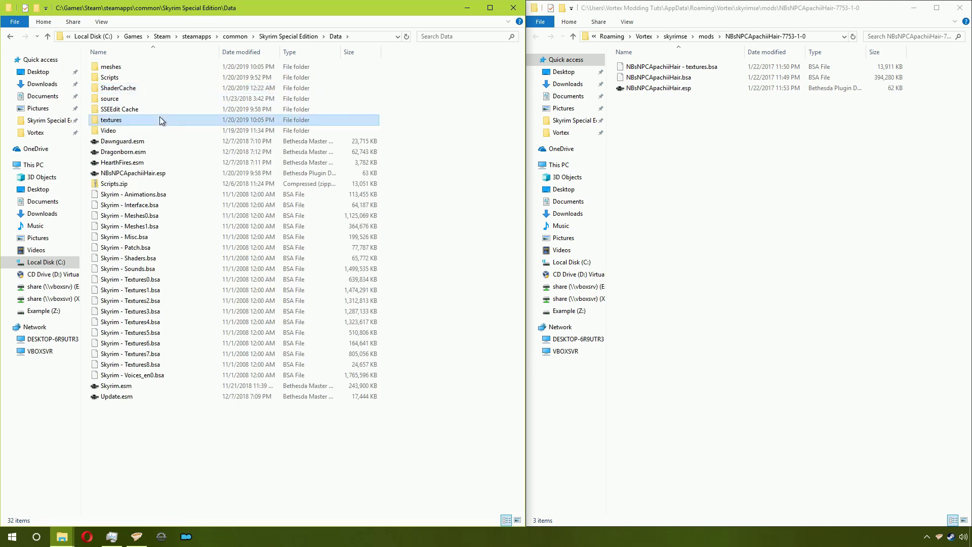
{"action": "left_click", "coordinate": [160, 71], "text": "ctrl"}
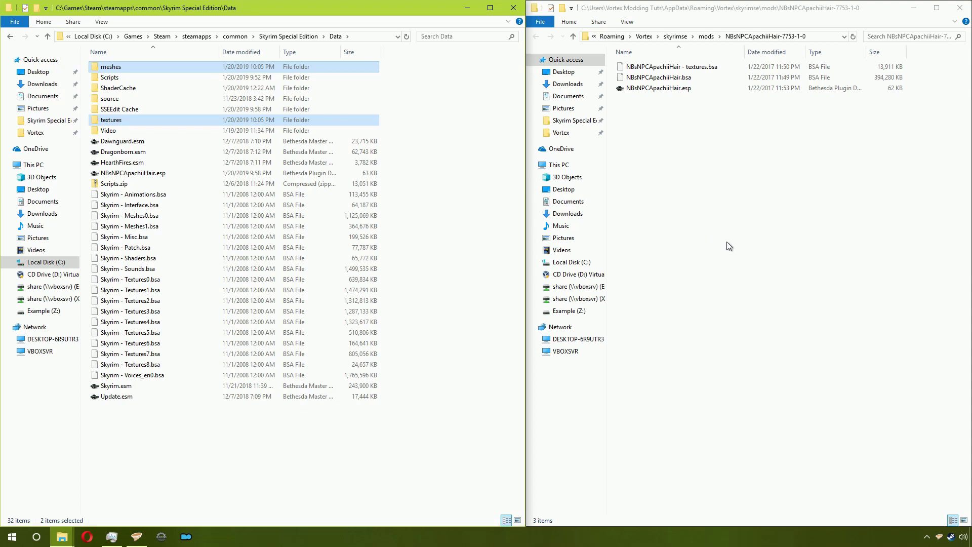
{"action": "left_click", "coordinate": [766, 216]}
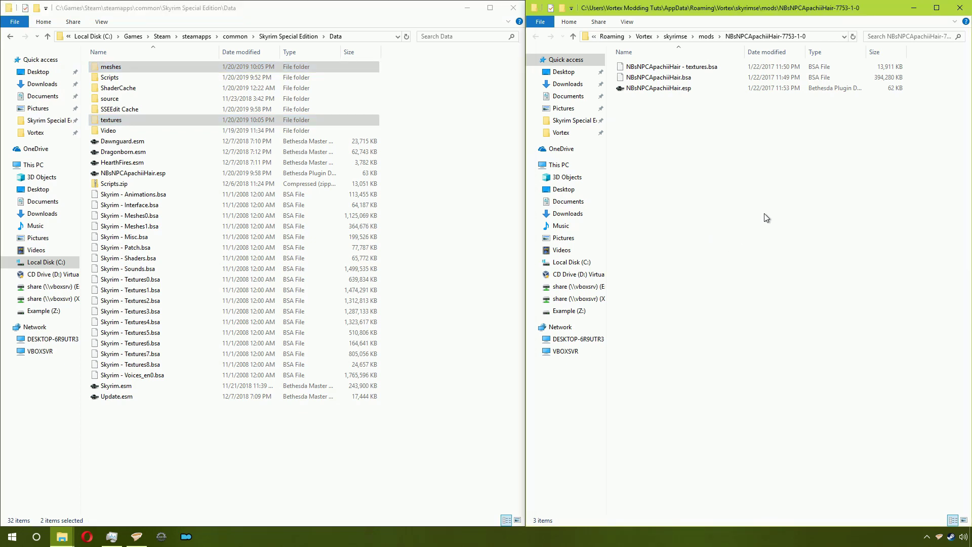
{"action": "key", "text": "ctrl+v"}
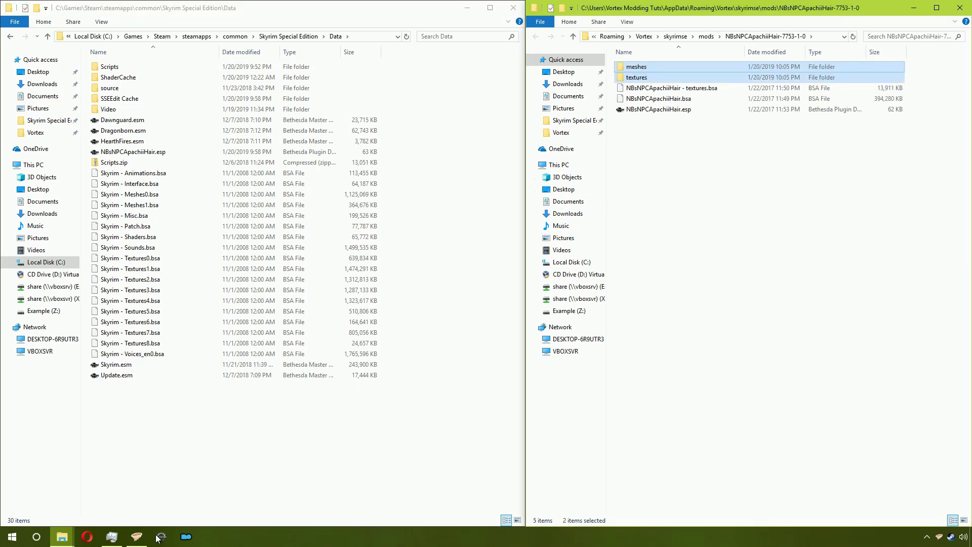
{"action": "left_click", "coordinate": [136, 536]}
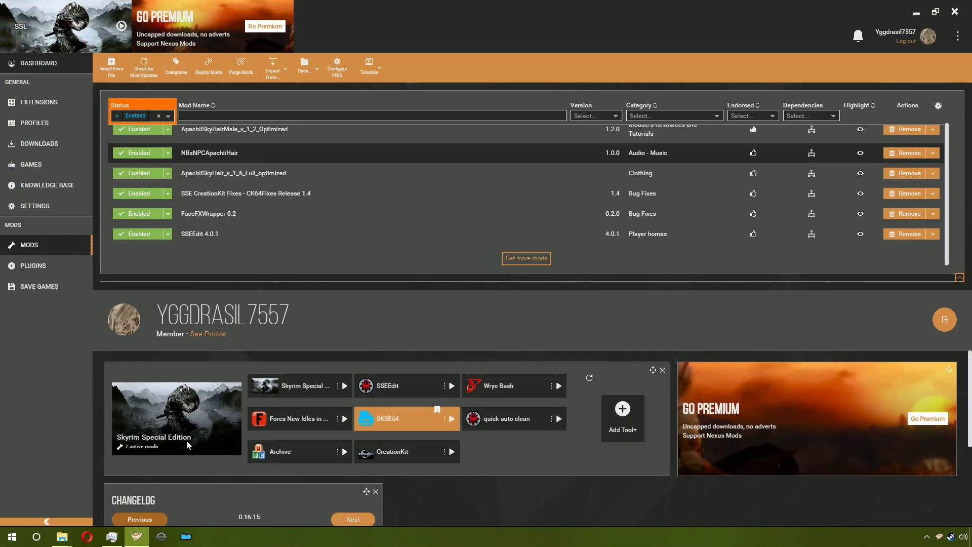
Step: Deploy mods in Vortex, check the mod and Data folder windows, then close both
{"action": "left_click", "coordinate": [214, 75]}
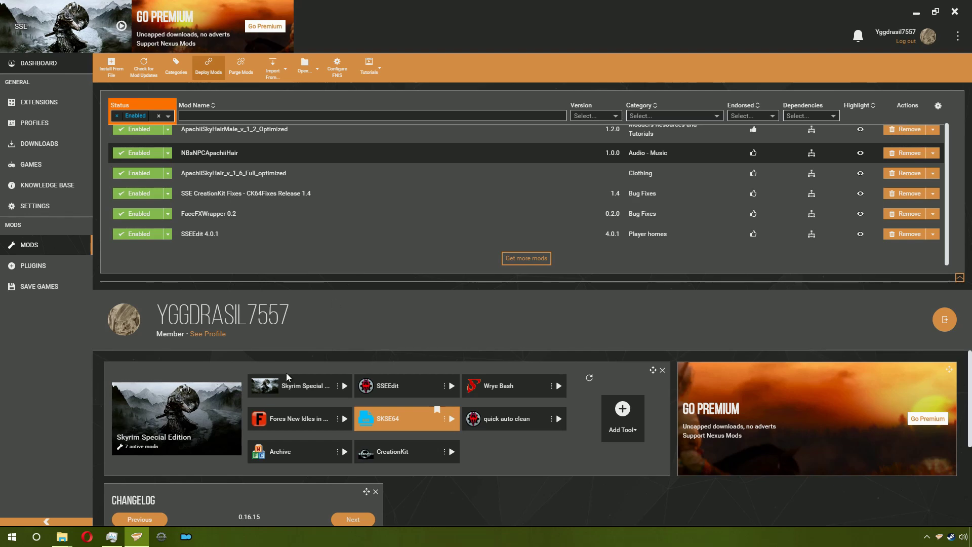
{"action": "mouse_move", "coordinate": [62, 536]}
{"action": "left_click", "coordinate": [30, 493]}
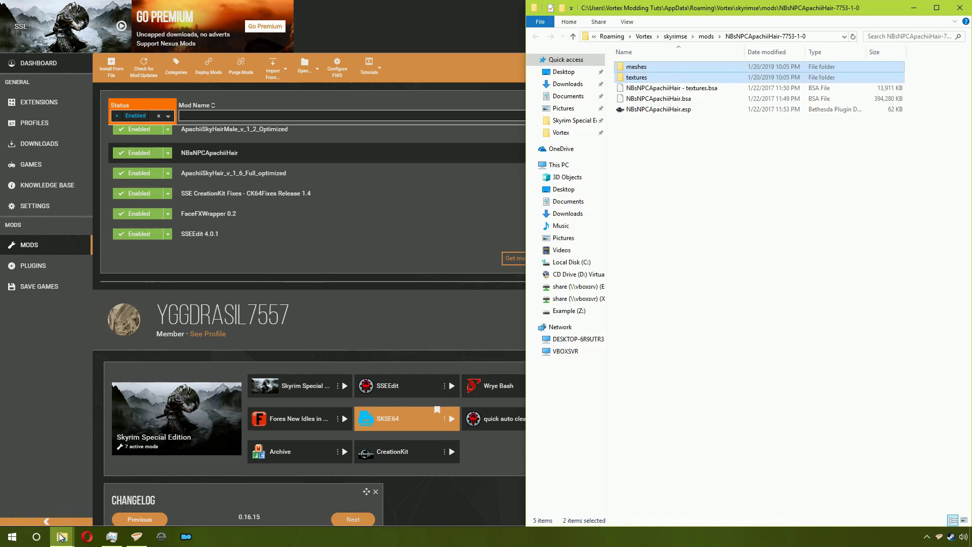
{"action": "left_click", "coordinate": [116, 493]}
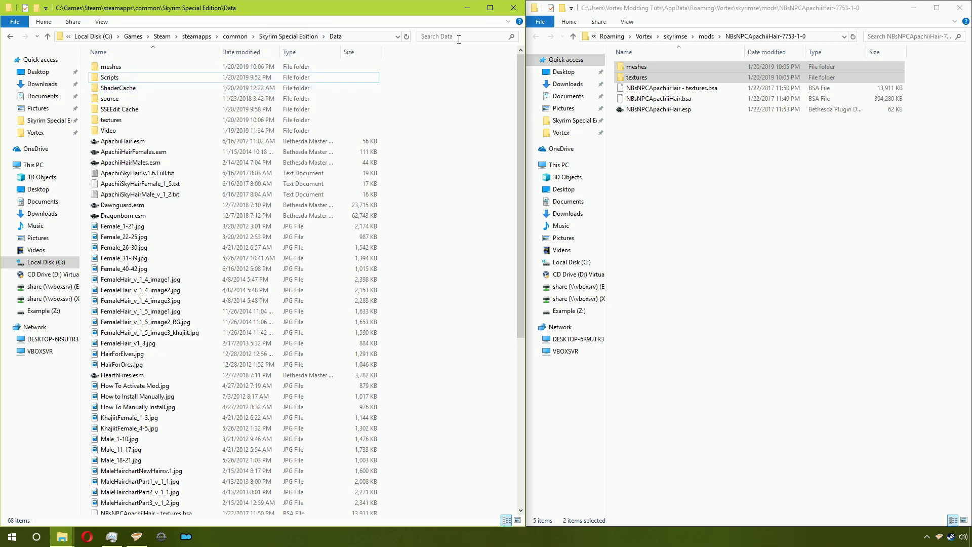
{"action": "left_click", "coordinate": [512, 15]}
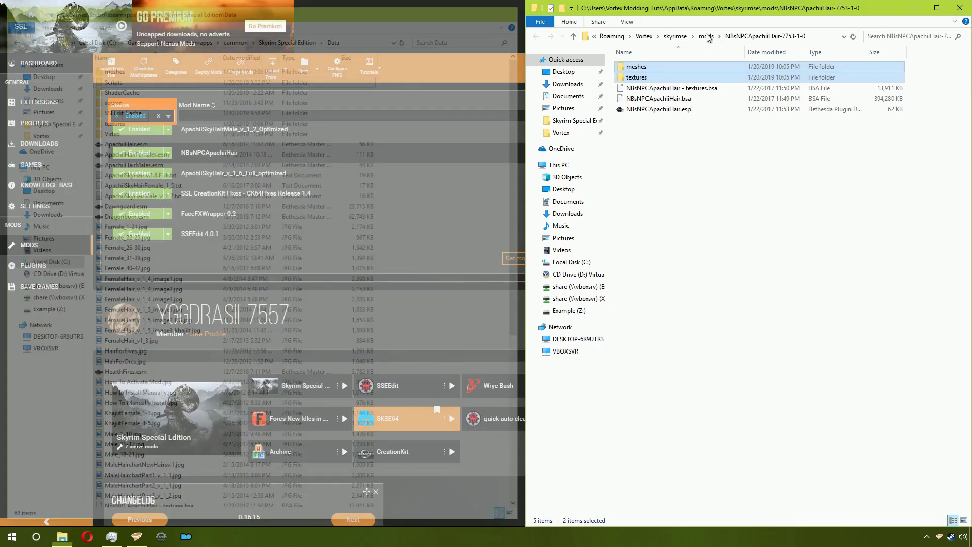
{"action": "left_click", "coordinate": [959, 8]}
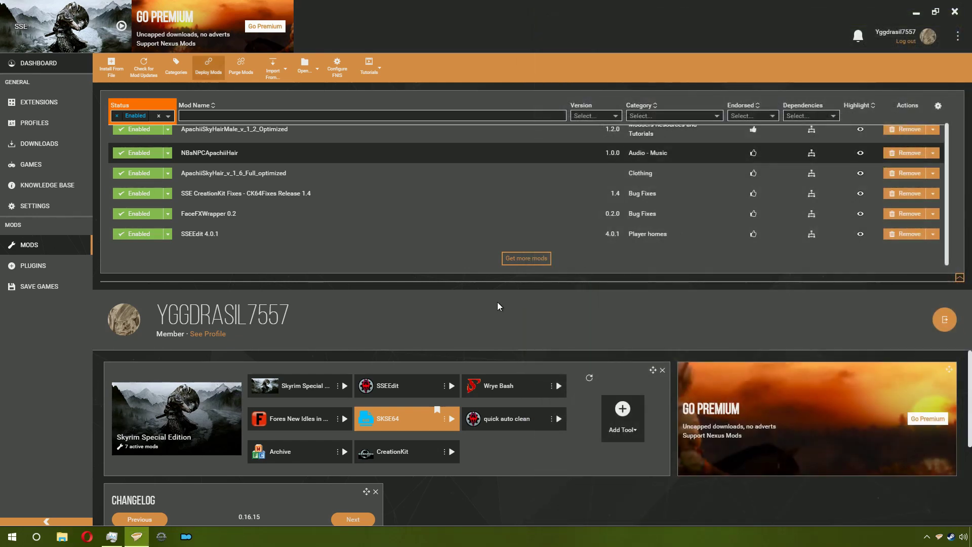